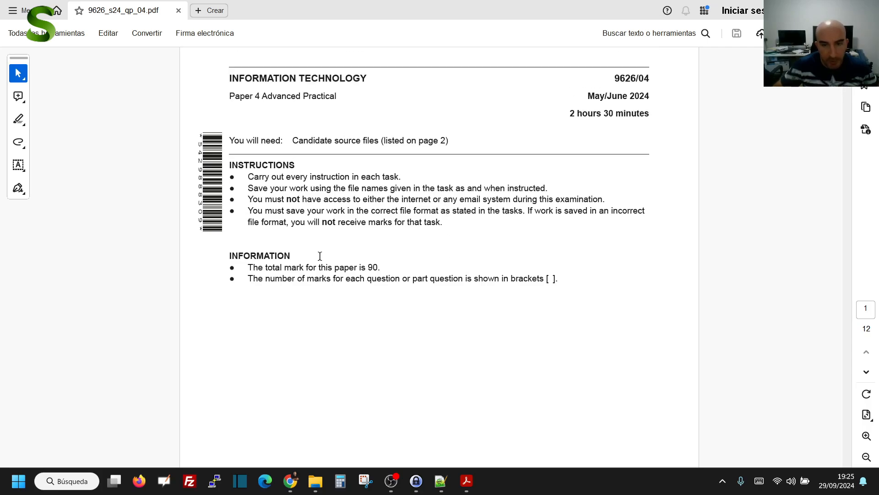
# Step: Read the exam paper's page 2 instructions on the supplied source files, the Examination folder and the working rules
pyautogui.scroll(-15, 309, 229)
pyautogui.scroll(10, 341, 219)
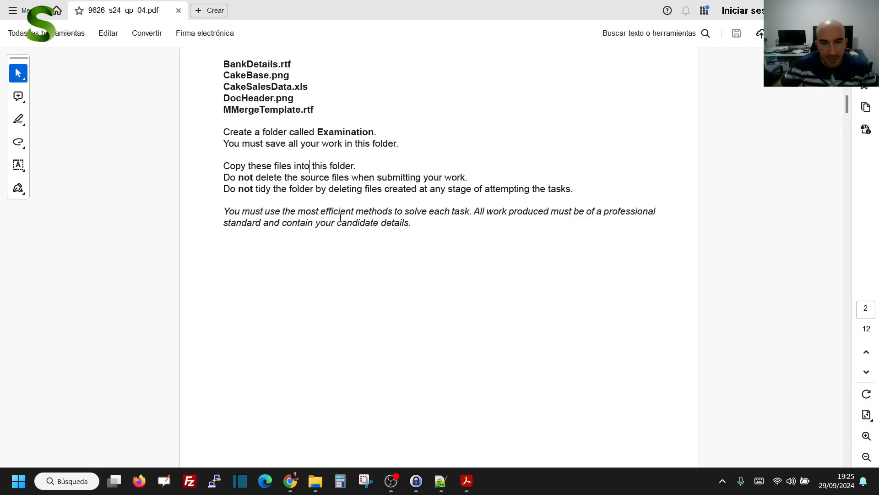
pyautogui.scroll(-10, 353, 215)
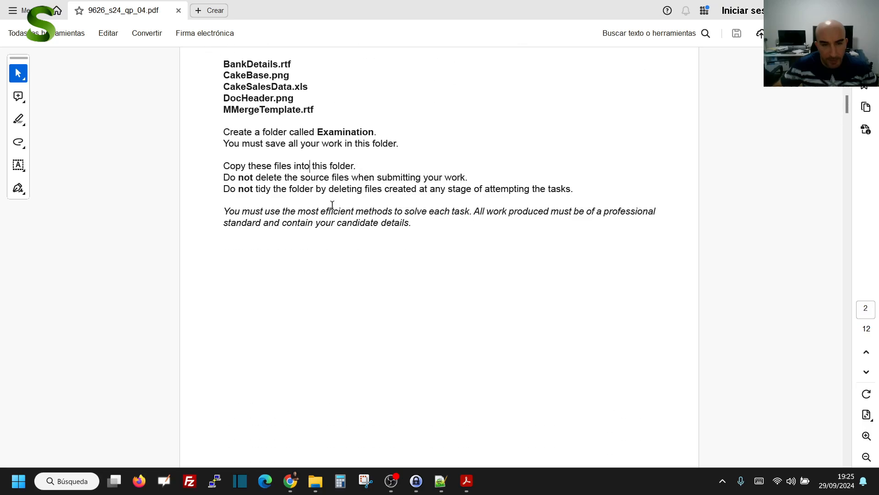
pyautogui.scroll(2, 330, 202)
pyautogui.moveTo(223, 105); pyautogui.dragTo(294, 144)
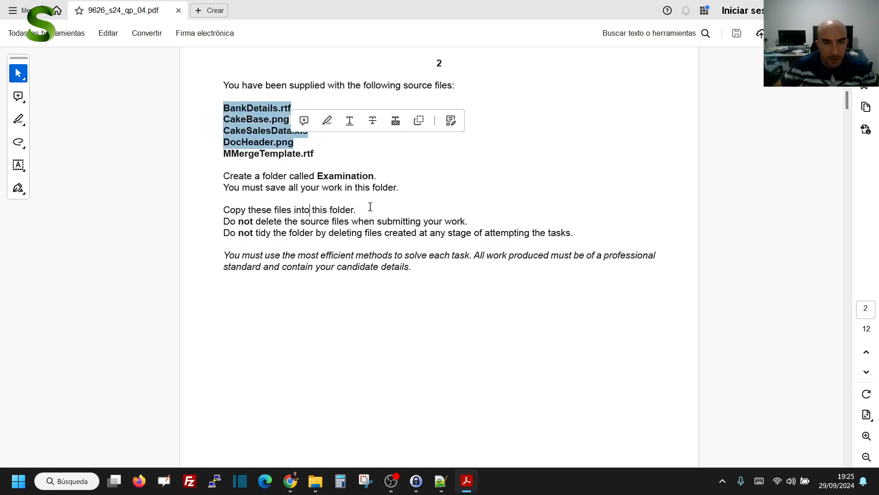
pyautogui.click(328, 188)
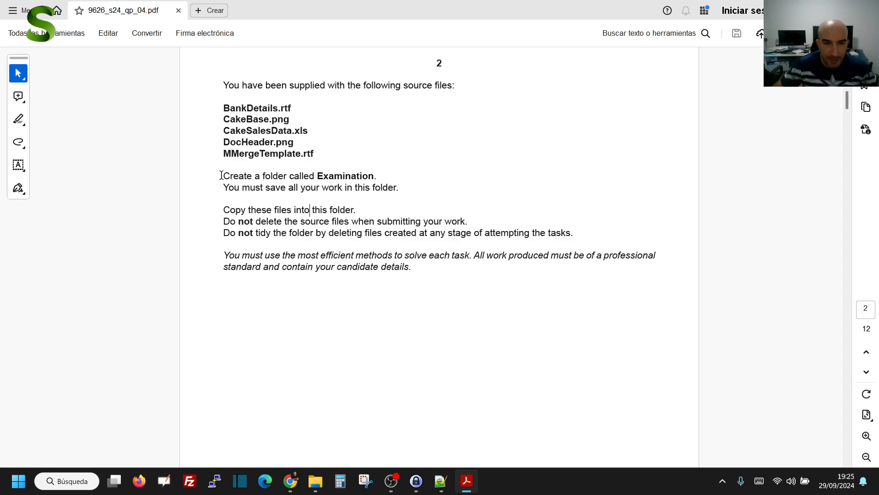
pyautogui.moveTo(220, 175); pyautogui.dragTo(398, 188)
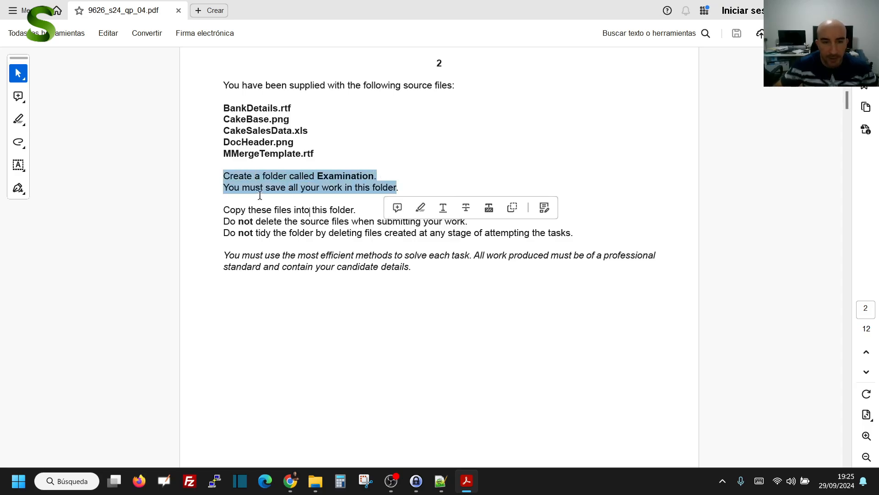
pyautogui.click(257, 191)
pyautogui.moveTo(223, 188); pyautogui.dragTo(354, 212)
pyautogui.click(226, 226)
pyautogui.moveTo(227, 225); pyautogui.dragTo(464, 222)
pyautogui.click(355, 224)
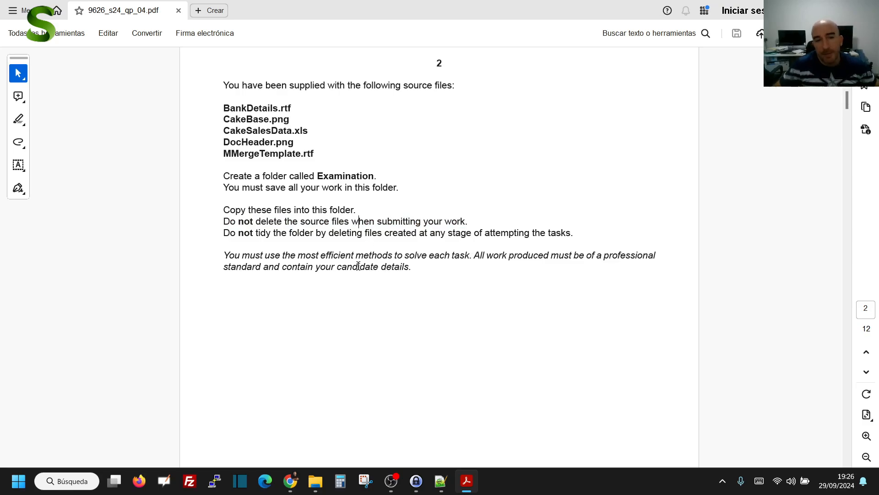
pyautogui.moveTo(219, 253); pyautogui.dragTo(472, 255)
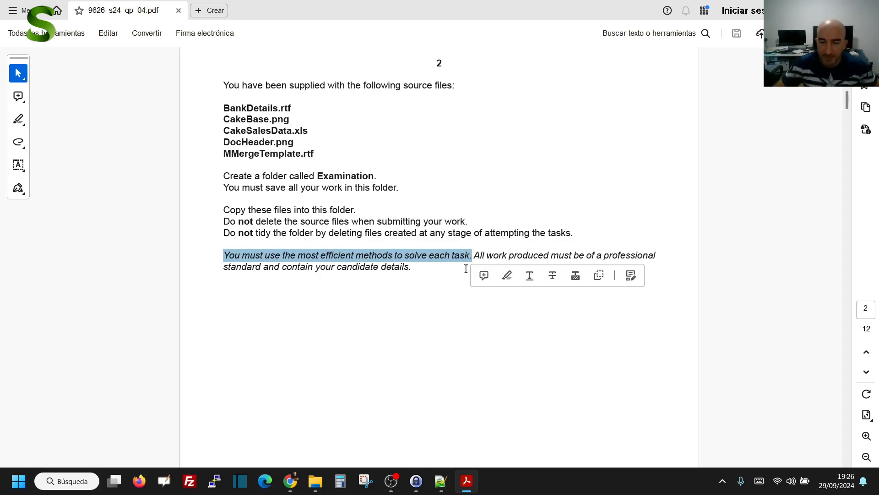
pyautogui.click(427, 265)
# Step: Read Task 1's introductory note and the part (a) instruction about the CakeSalesData.xls spreadsheet
pyautogui.scroll(-10, 447, 226)
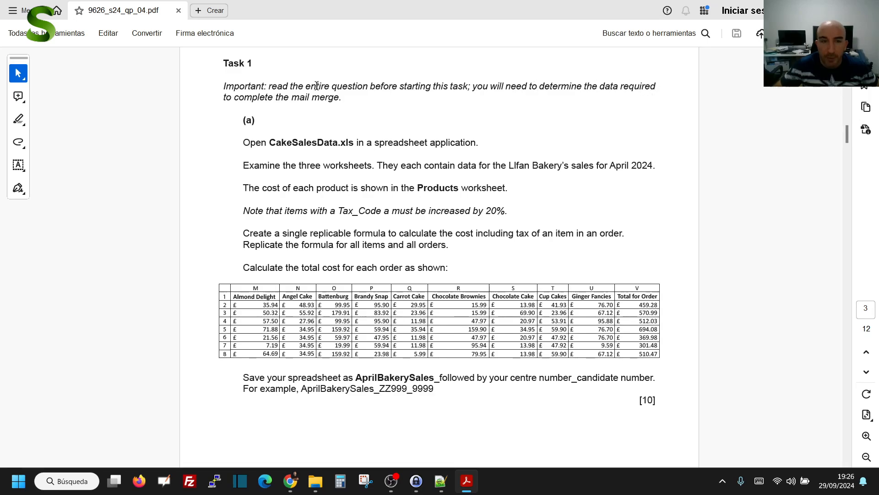
pyautogui.moveTo(343, 98); pyautogui.dragTo(223, 87)
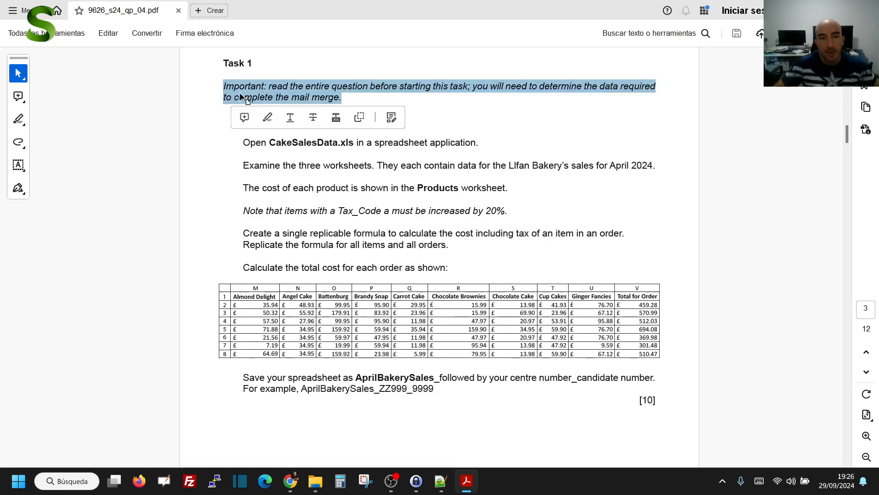
pyautogui.click(419, 105)
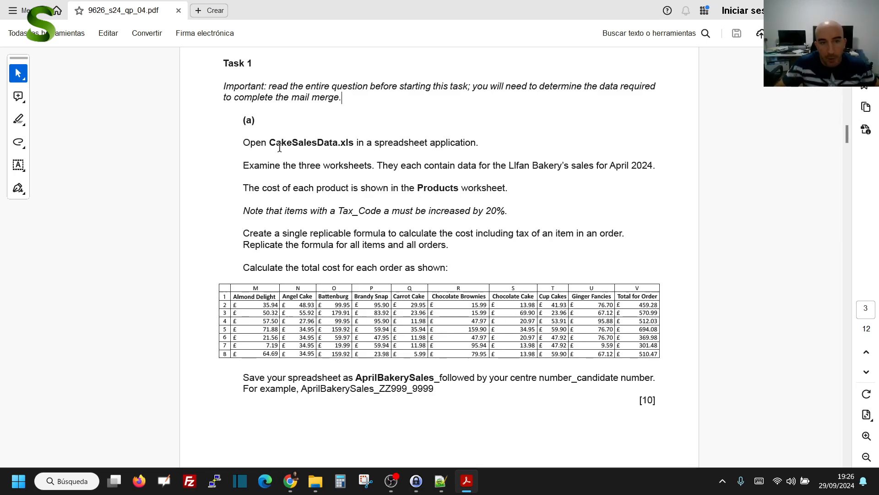
pyautogui.moveTo(270, 142); pyautogui.dragTo(475, 144)
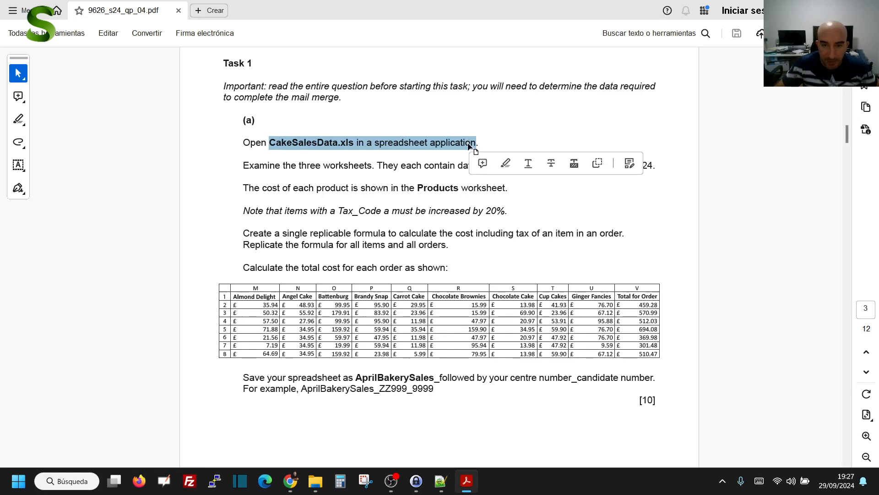
pyautogui.click(452, 143)
# Step: Switch to File Explorer, open CakeSalesData.xls in Excel, and widen the April Orders sheet's Date column to fit its contents
pyautogui.hotkey('alt', 'Tab')
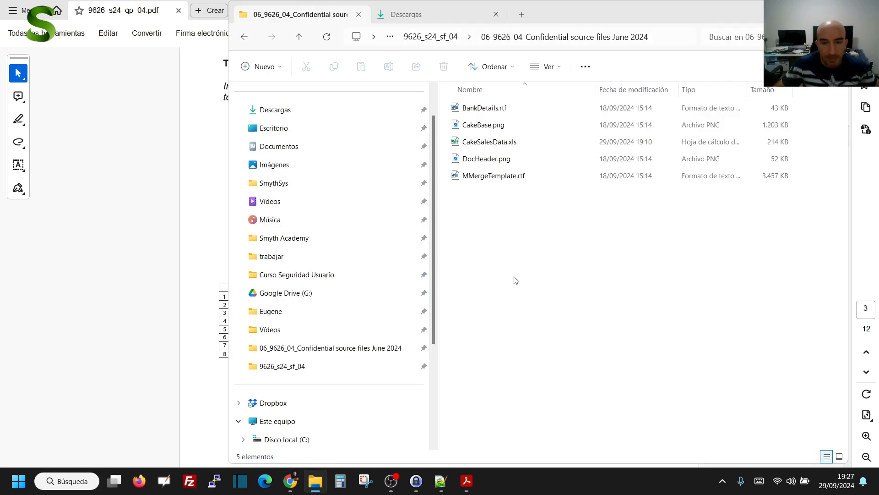
pyautogui.click(476, 143)
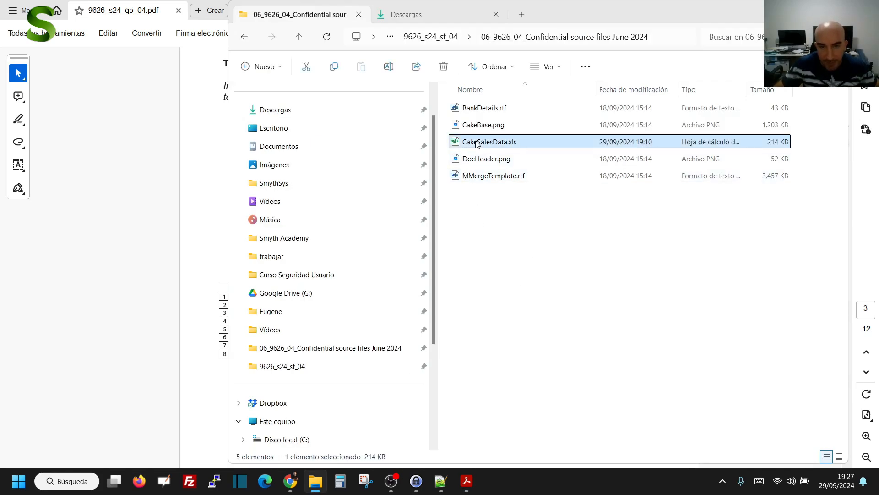
pyautogui.doubleClick(477, 144)
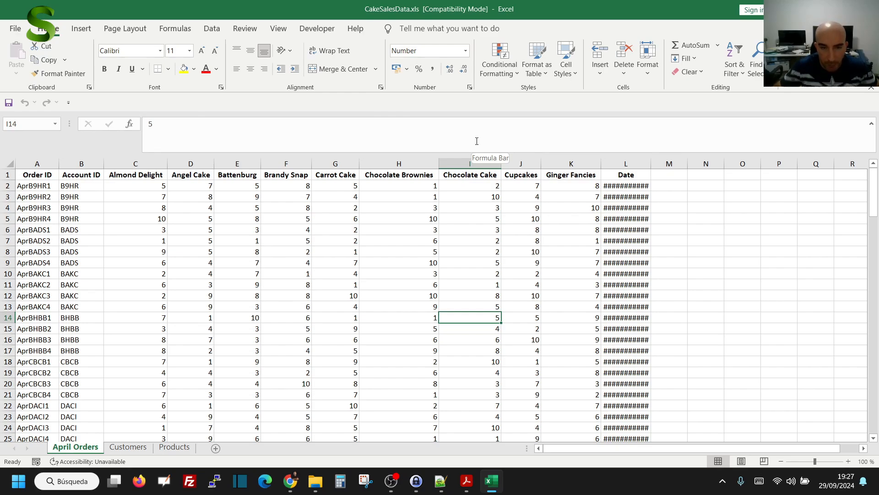
pyautogui.doubleClick(655, 158)
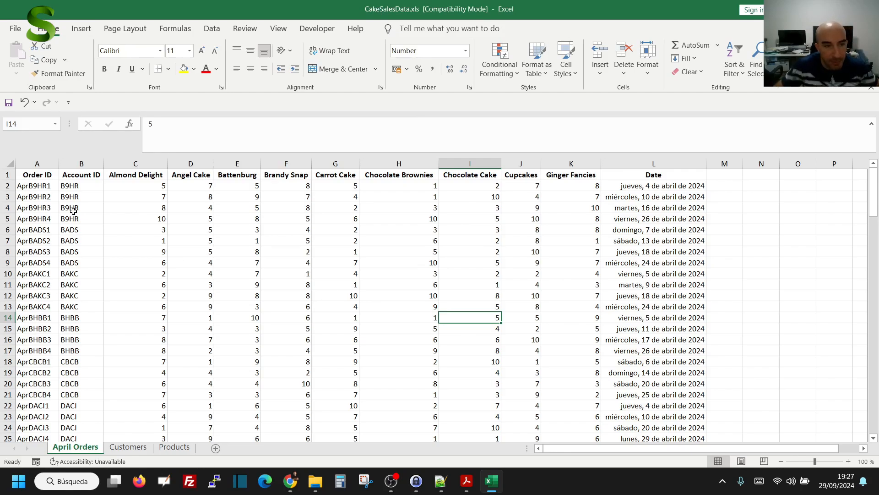
# Step: Examine the account IDs, cake product columns, ordered quantities and dates on the April Orders worksheet
pyautogui.click(72, 196)
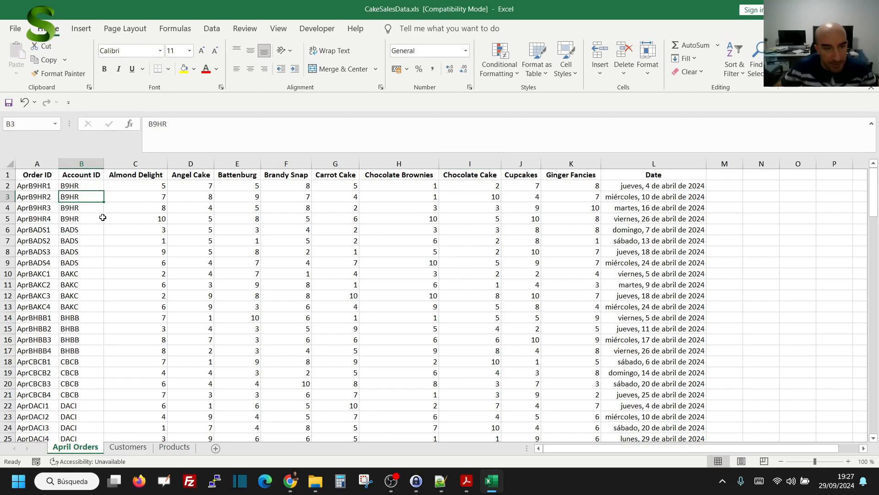
pyautogui.click(124, 176)
pyautogui.click(180, 174)
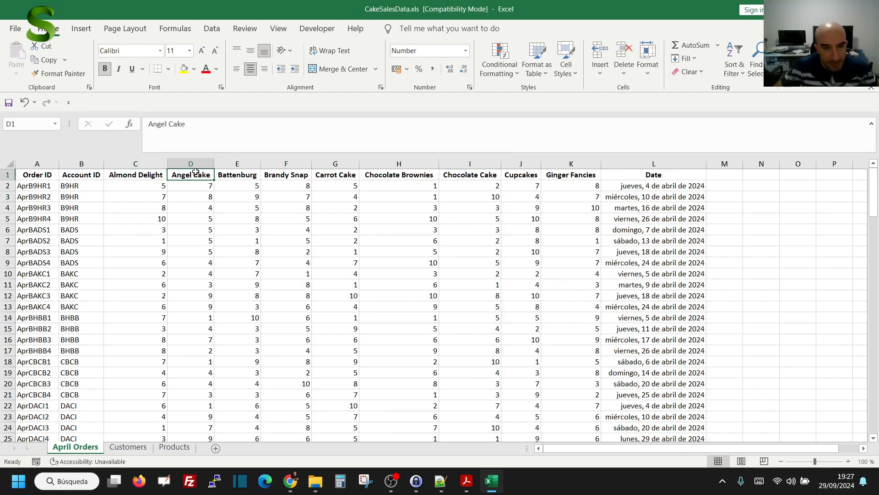
pyautogui.click(238, 176)
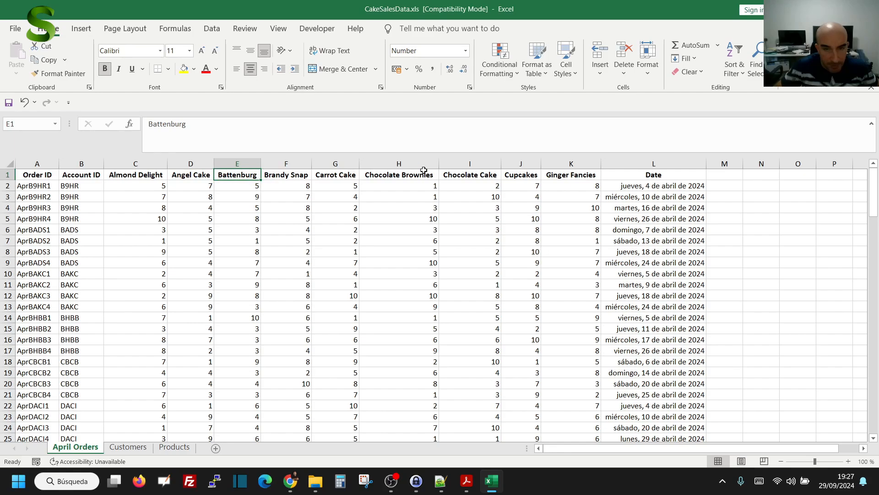
pyautogui.moveTo(583, 174); pyautogui.dragTo(124, 178)
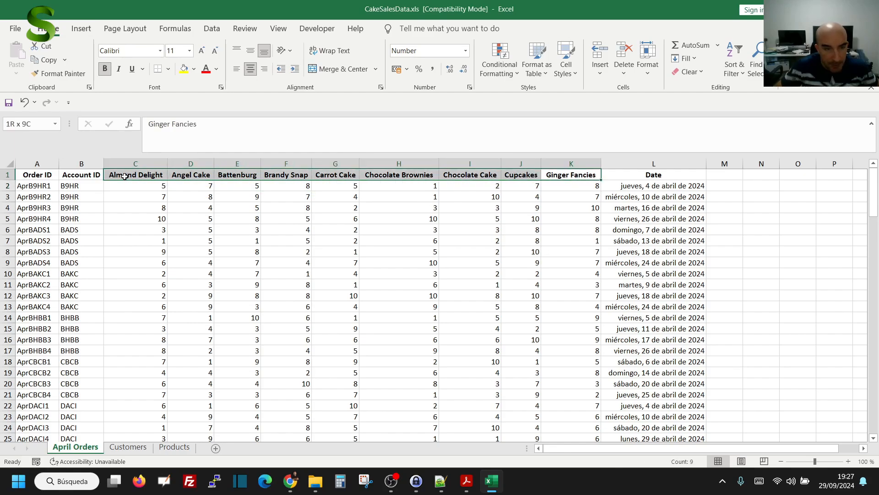
pyautogui.click(134, 195)
pyautogui.click(415, 243)
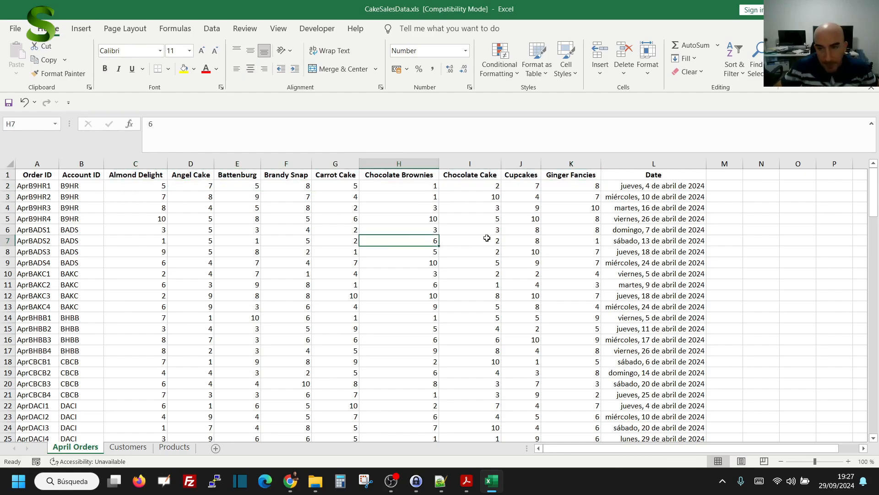
pyautogui.click(626, 171)
pyautogui.click(632, 182)
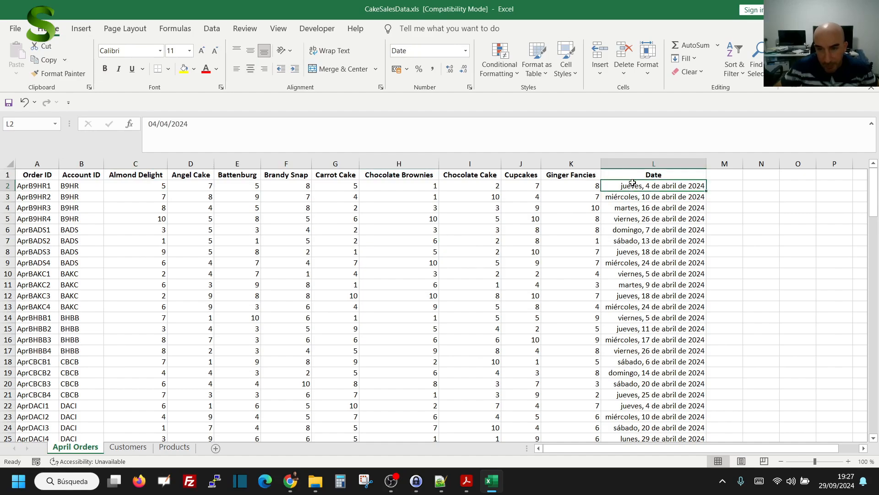
pyautogui.click(631, 208)
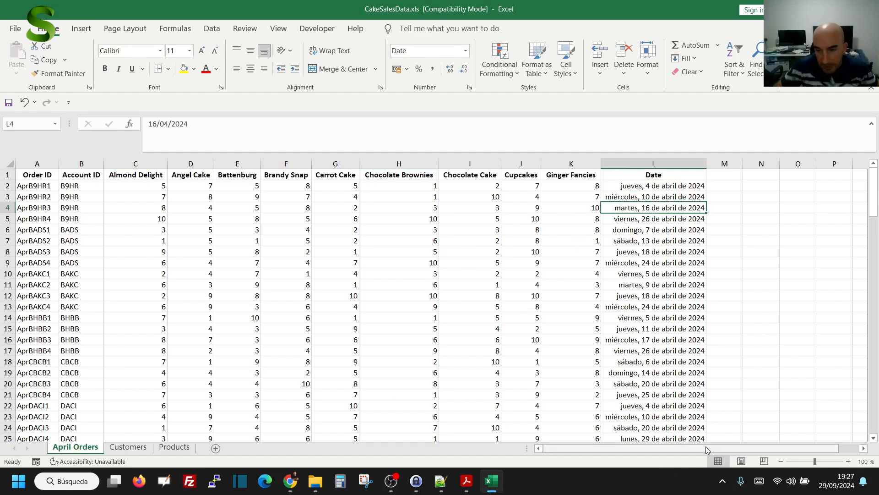
pyautogui.moveTo(709, 447)
pyautogui.mouseDown()
pyautogui.moveTo(812, 451)
pyautogui.moveTo(696, 450)
pyautogui.mouseUp()
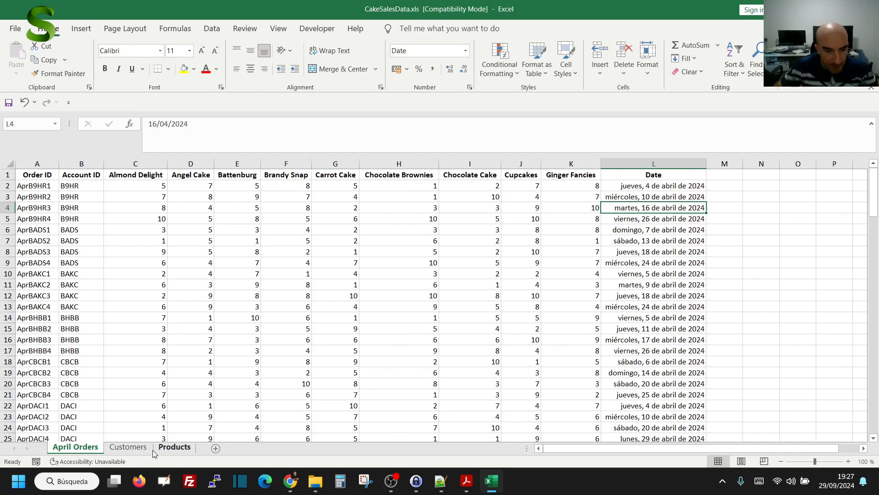
# Step: Examine the customer details on the Customers worksheet, including the Sum_Outstanding column and its filled entries
pyautogui.click(121, 450)
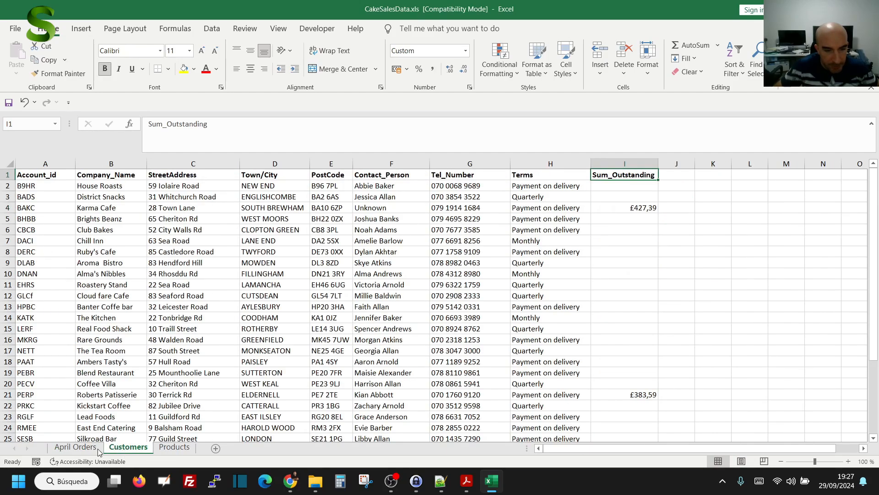
pyautogui.click(85, 451)
pyautogui.click(128, 448)
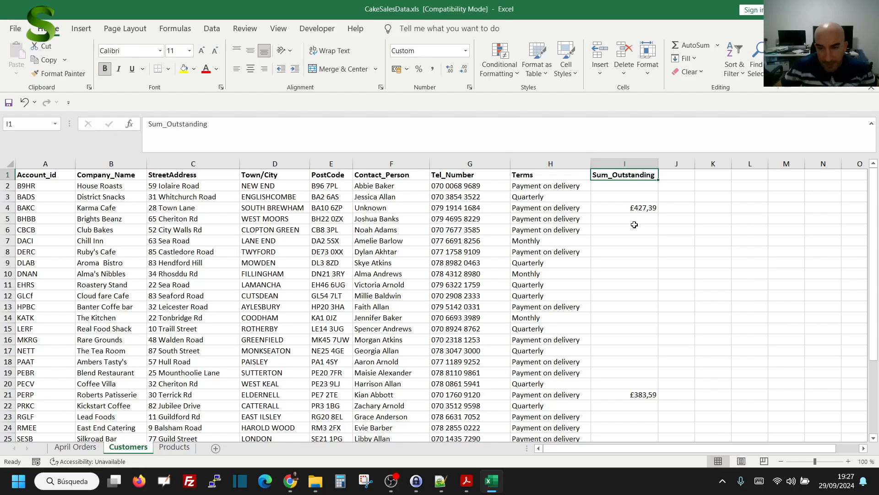
pyautogui.click(330, 263)
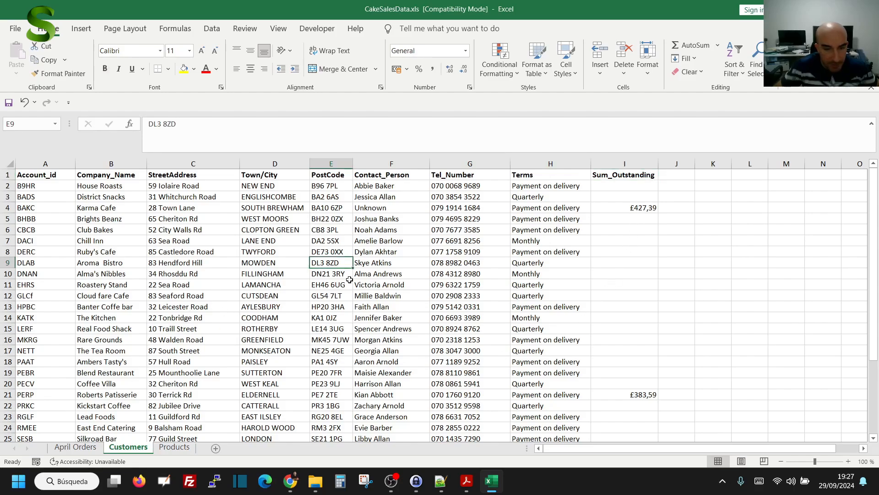
pyautogui.scroll(-1, 324, 297)
pyautogui.scroll(1, 222, 225)
pyautogui.click(635, 397)
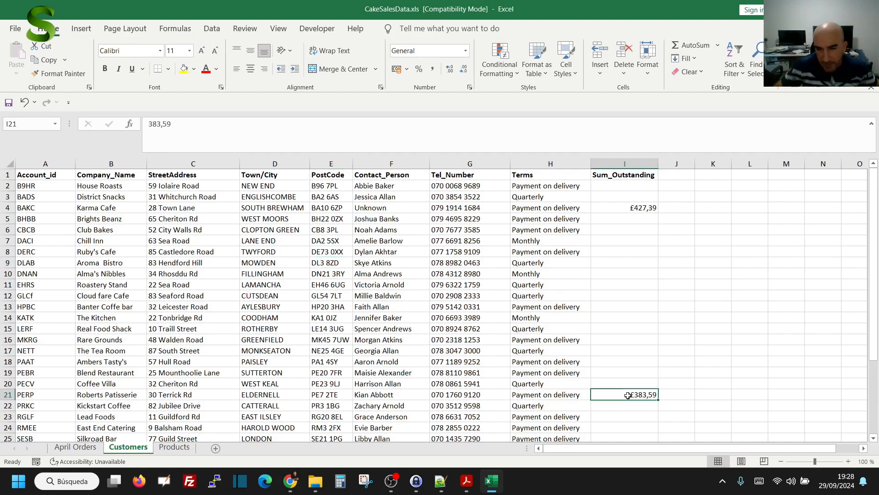
pyautogui.click(625, 208)
pyautogui.click(617, 177)
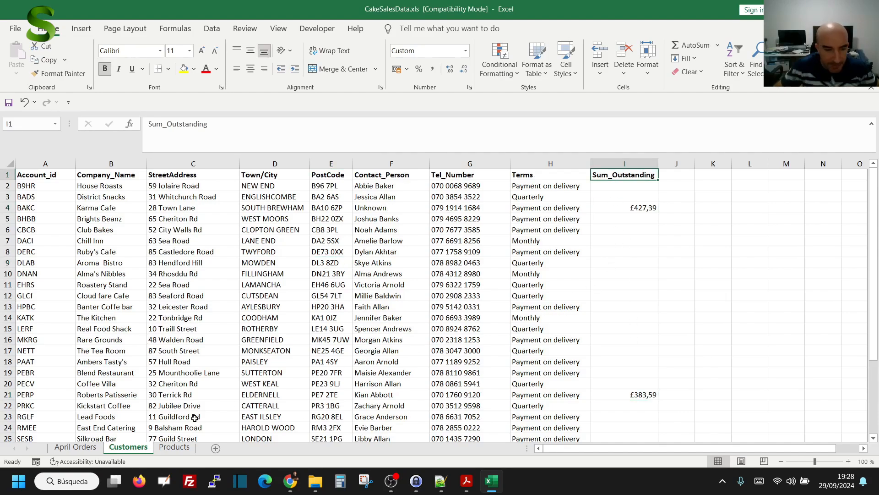
# Step: Examine the cake names, supplied quantities, prices, tax codes and current tax rates on the Products worksheet, and return to April Orders
pyautogui.click(170, 451)
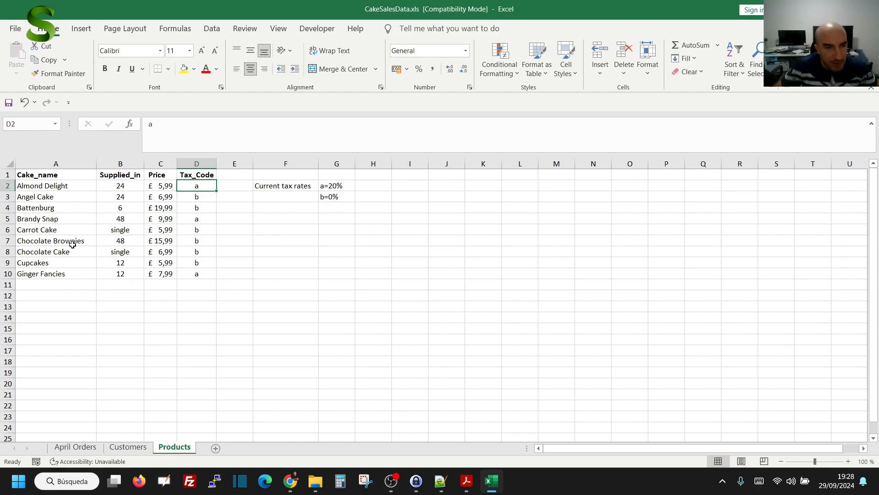
pyautogui.moveTo(32, 174); pyautogui.dragTo(53, 275)
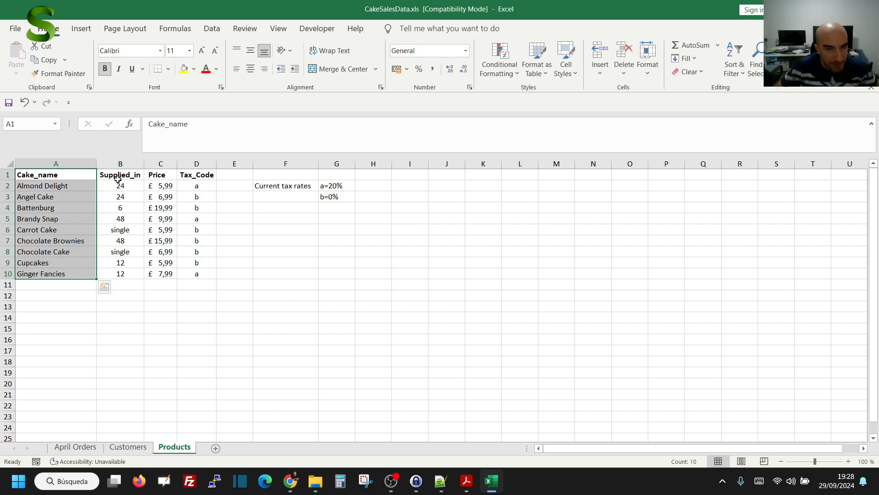
pyautogui.moveTo(120, 185); pyautogui.dragTo(109, 281)
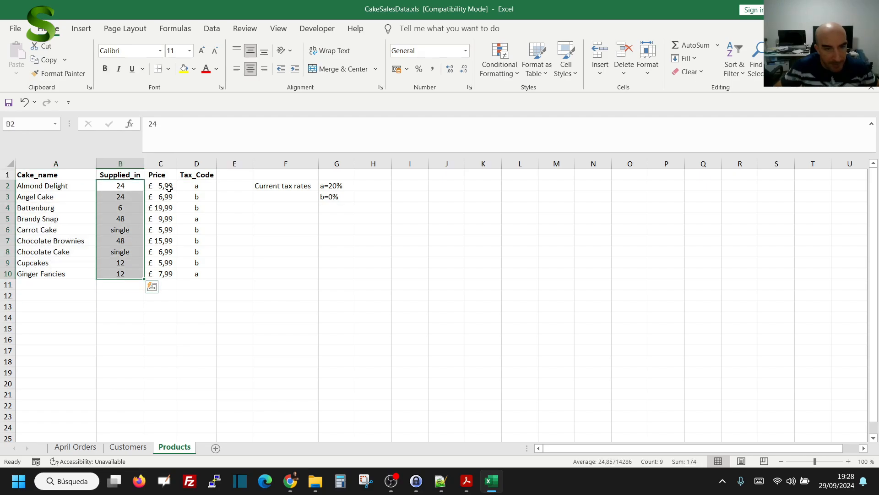
pyautogui.moveTo(160, 186); pyautogui.dragTo(161, 277)
pyautogui.moveTo(202, 186); pyautogui.dragTo(213, 247)
pyautogui.click(289, 197)
pyautogui.click(287, 186)
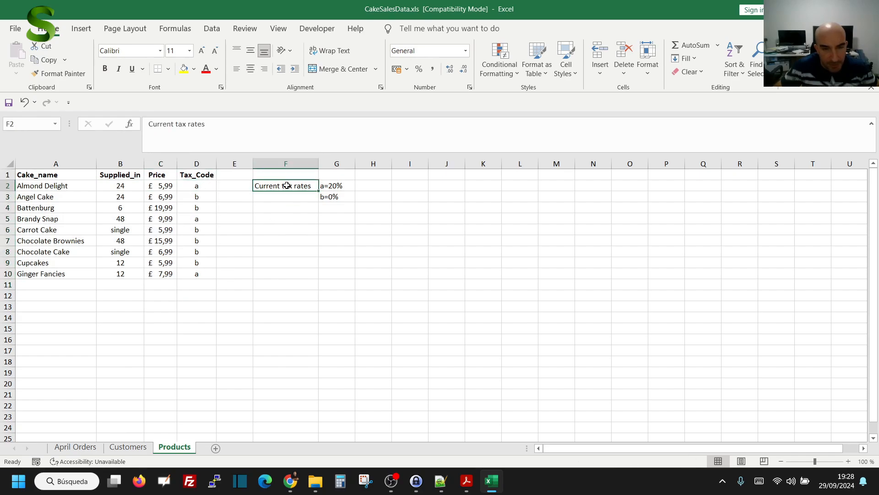
pyautogui.click(325, 183)
pyautogui.moveTo(195, 186); pyautogui.dragTo(206, 281)
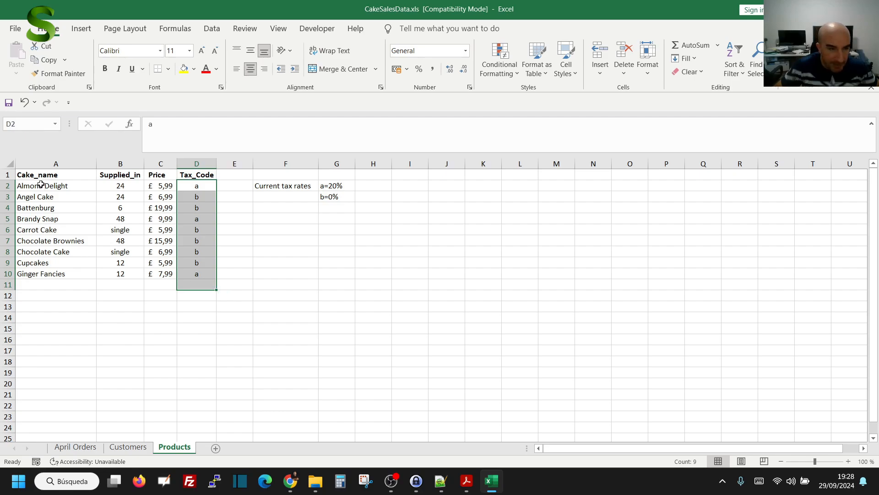
pyautogui.moveTo(39, 186); pyautogui.dragTo(45, 285)
pyautogui.click(80, 461)
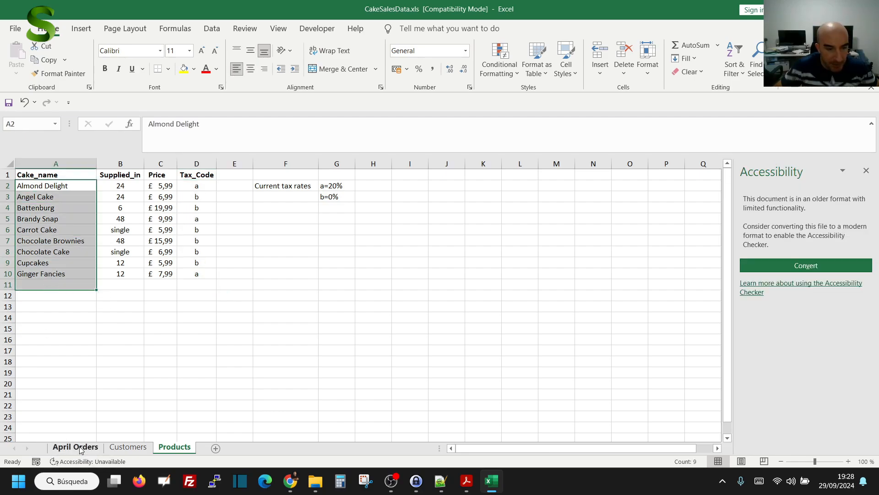
pyautogui.click(80, 449)
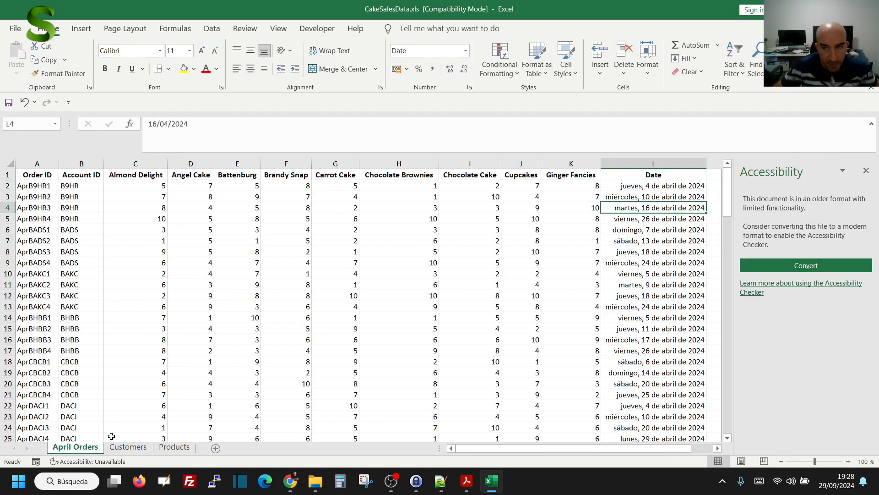
# Step: Close the Accessibility pane and review the cake headings from Almond Delight to Ginger Fancies on April Orders
pyautogui.click(866, 170)
pyautogui.moveTo(125, 175); pyautogui.dragTo(561, 174)
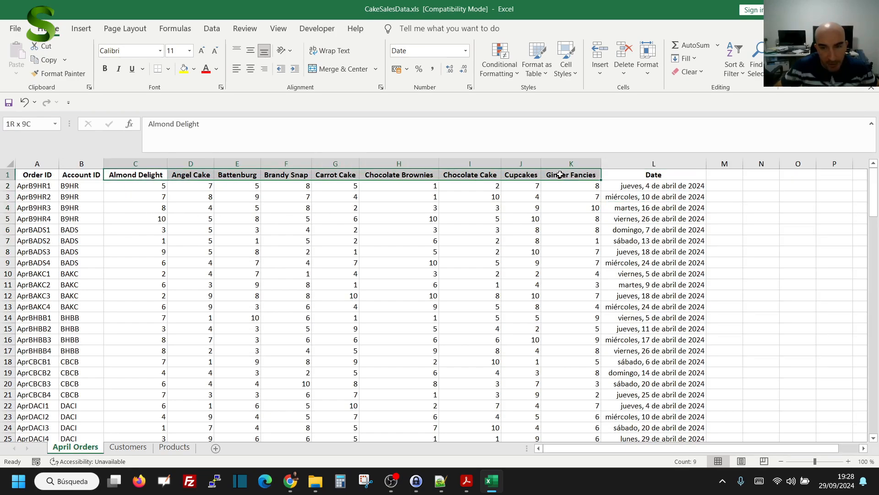
pyautogui.click(425, 271)
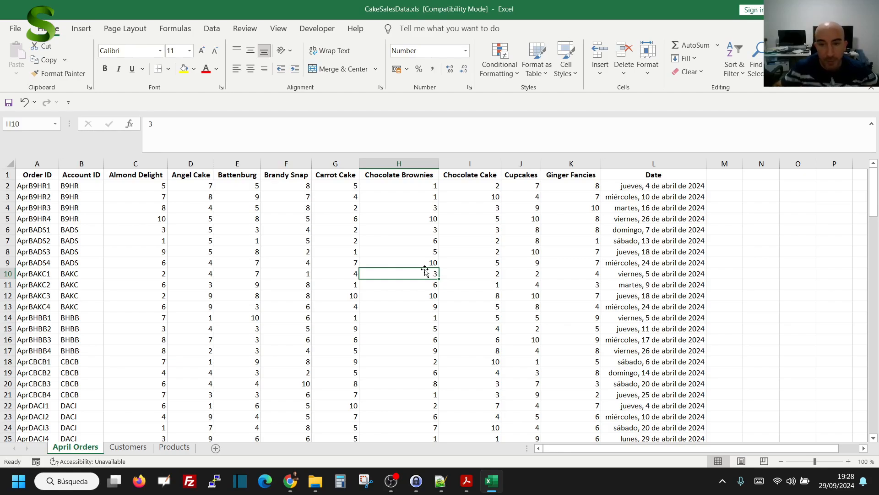
# Step: Switch to the question paper PDF and read the Task 1(a) lines on the three worksheets, the product costs and the Tax_Code a increase
pyautogui.hotkey('alt', 'Tab')
pyautogui.moveTo(243, 165); pyautogui.dragTo(662, 164)
pyautogui.moveTo(243, 188); pyautogui.dragTo(507, 187)
pyautogui.click(245, 207)
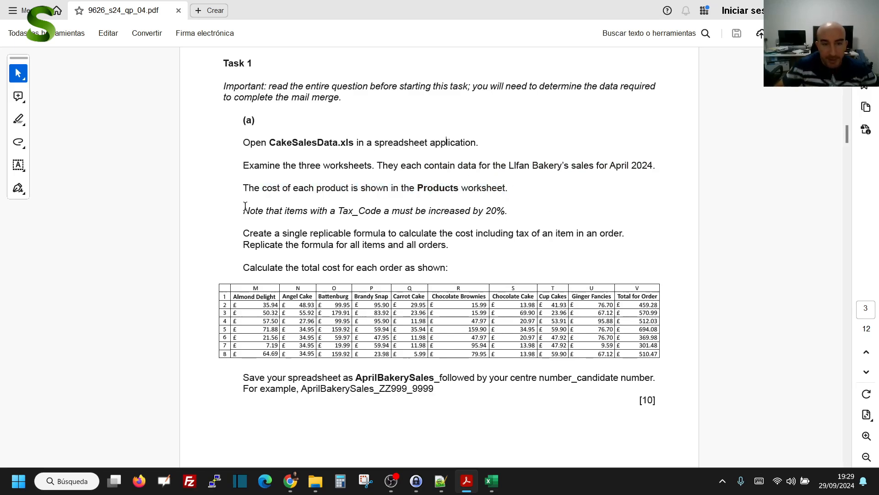
pyautogui.moveTo(256, 210); pyautogui.dragTo(509, 210)
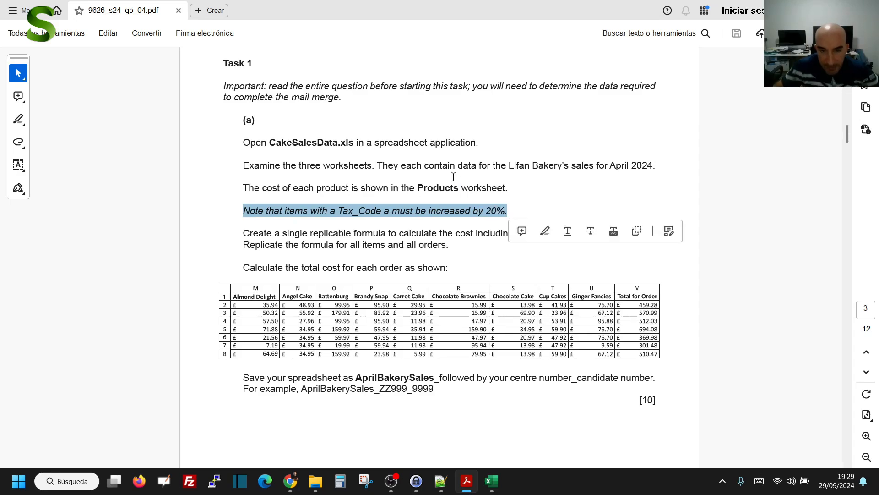
pyautogui.click(434, 188)
# Step: Switch to Excel and examine the Tax_Code entries of all cakes on the Products worksheet
pyautogui.hotkey('alt', 'Tab')
pyautogui.click(175, 447)
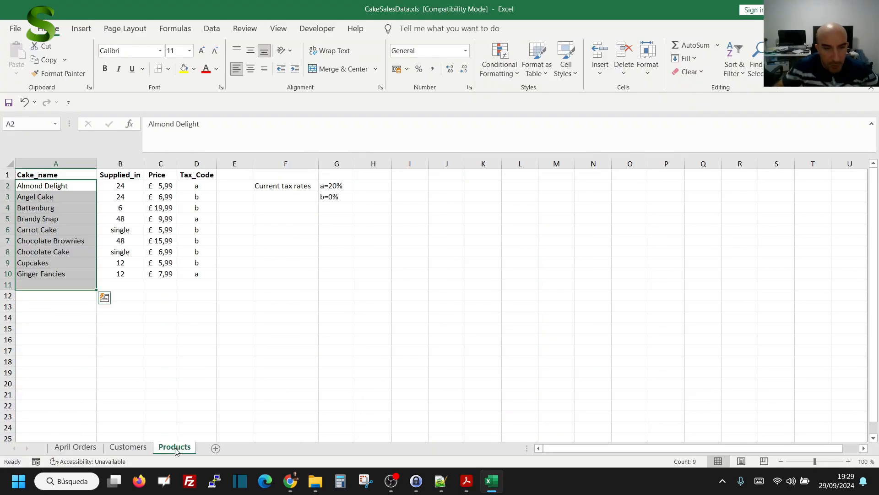
pyautogui.click(209, 221)
pyautogui.moveTo(198, 185); pyautogui.dragTo(204, 269)
# Step: Return to the question paper and reread the note about increasing items with Tax_Code a by 20%
pyautogui.hotkey('alt', 'Tab')
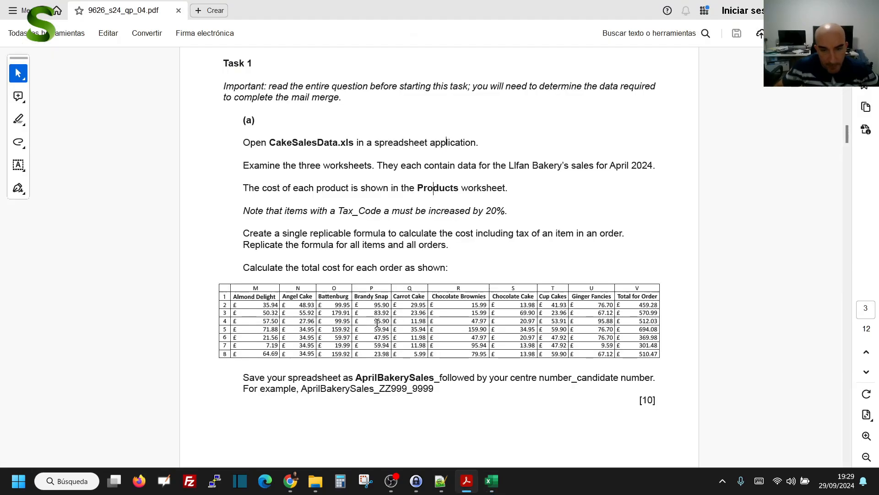
pyautogui.moveTo(242, 213); pyautogui.dragTo(328, 211)
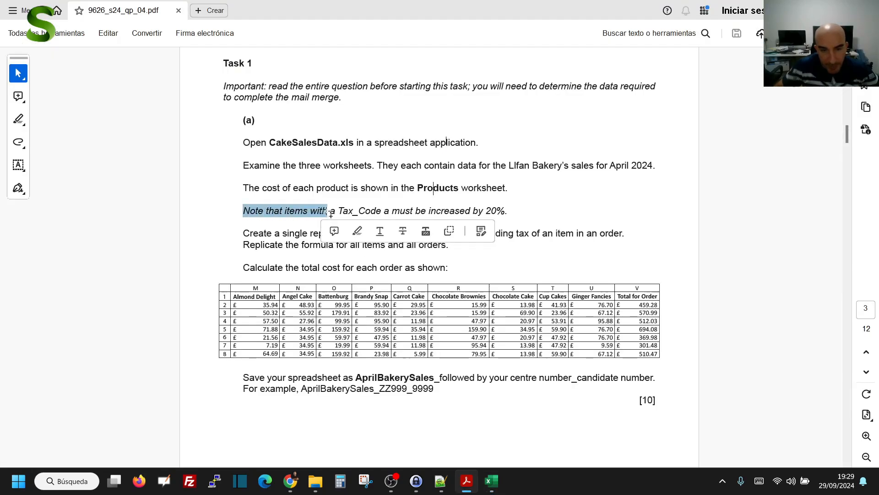
pyautogui.click(335, 211)
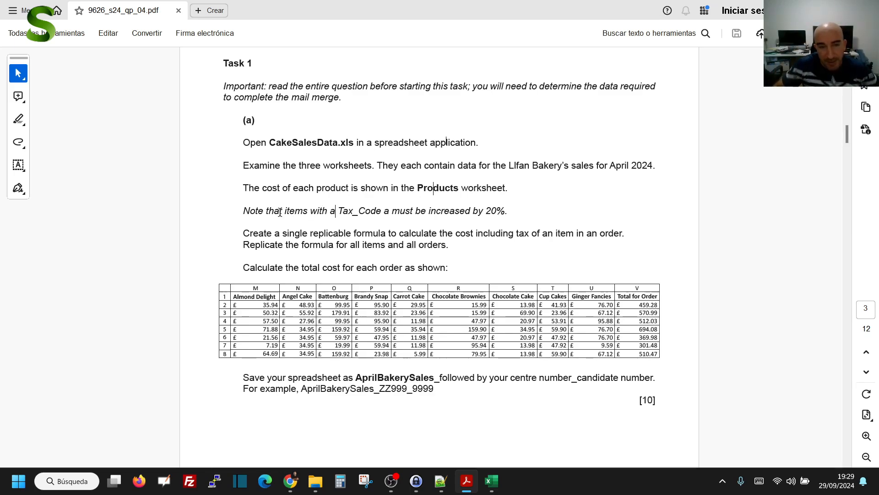
pyautogui.moveTo(282, 212); pyautogui.dragTo(380, 212)
pyautogui.click(365, 212)
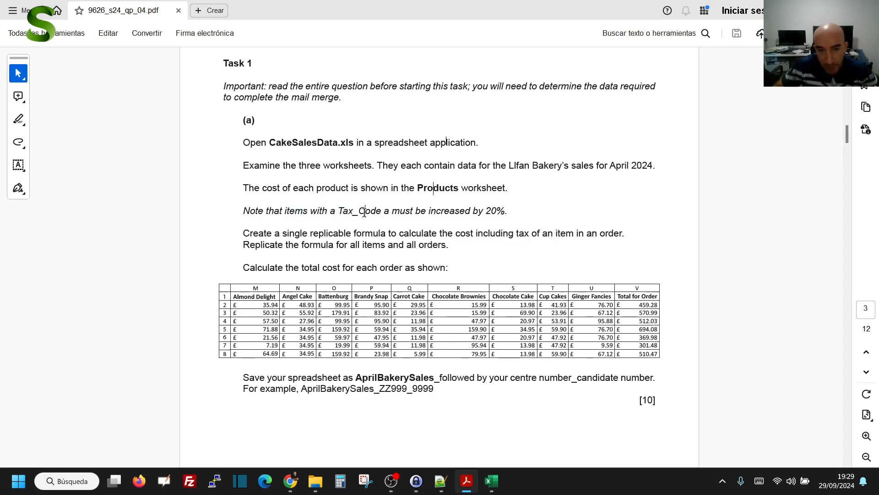
pyautogui.doubleClick(504, 210)
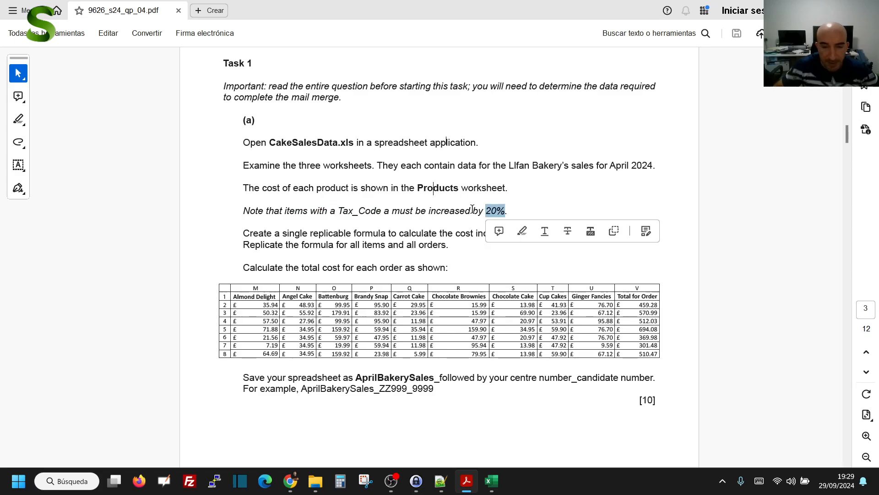
# Step: Switch to Excel and compare Almond Delight's price and the Tax_Code column with the current tax rates in G2 and G3 on Products
pyautogui.hotkey('alt', 'Tab')
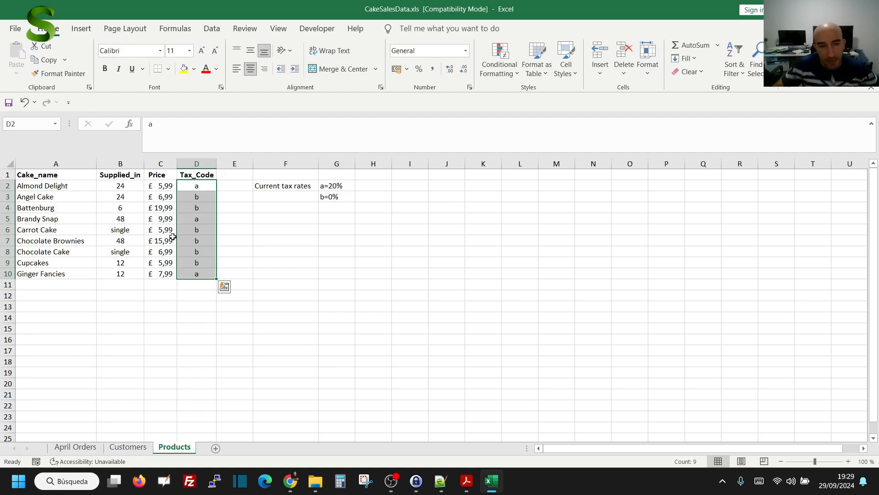
pyautogui.click(165, 185)
pyautogui.click(193, 187)
pyautogui.hotkey('alt', 'Tab')
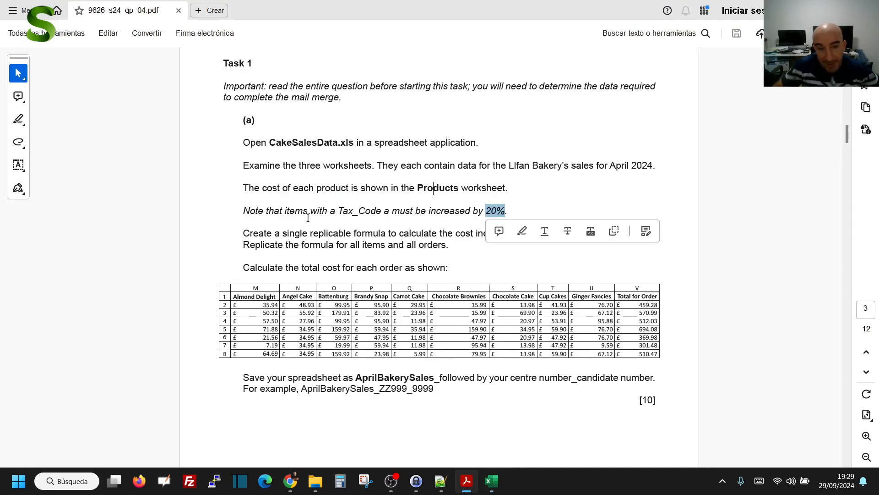
pyautogui.hotkey('alt', 'Tab')
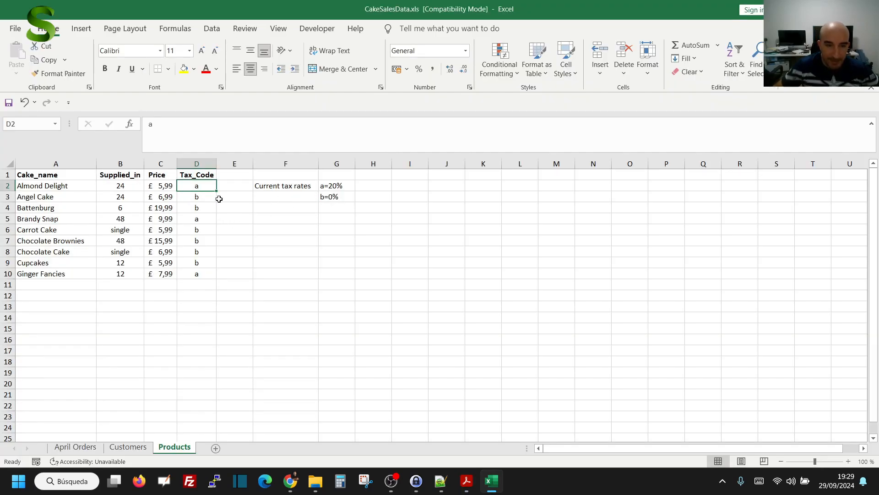
pyautogui.moveTo(191, 185); pyautogui.dragTo(197, 274)
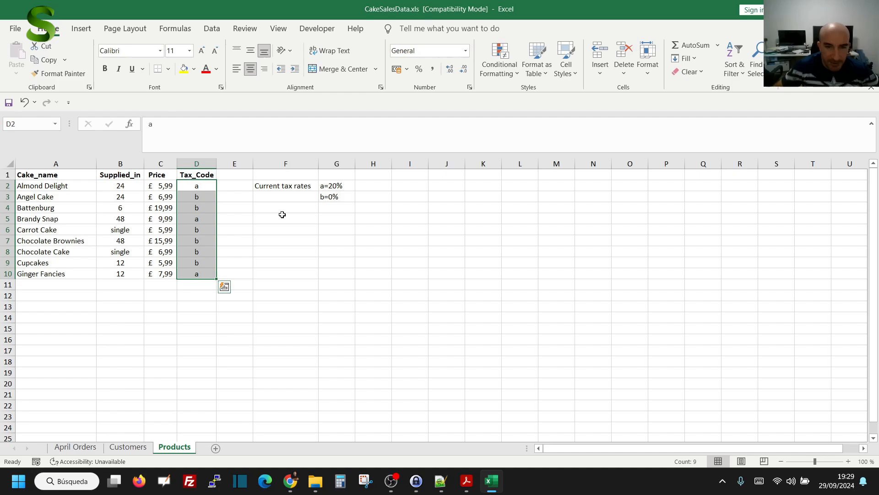
pyautogui.click(332, 184)
pyautogui.click(329, 198)
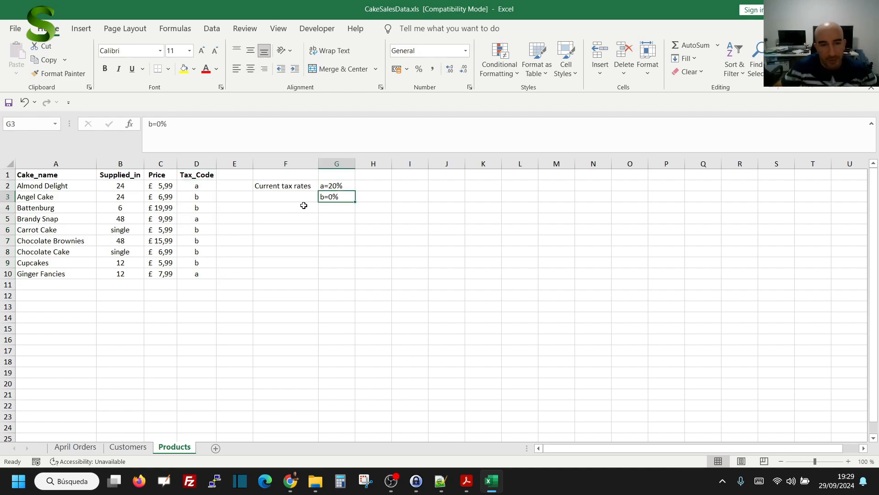
pyautogui.click(195, 186)
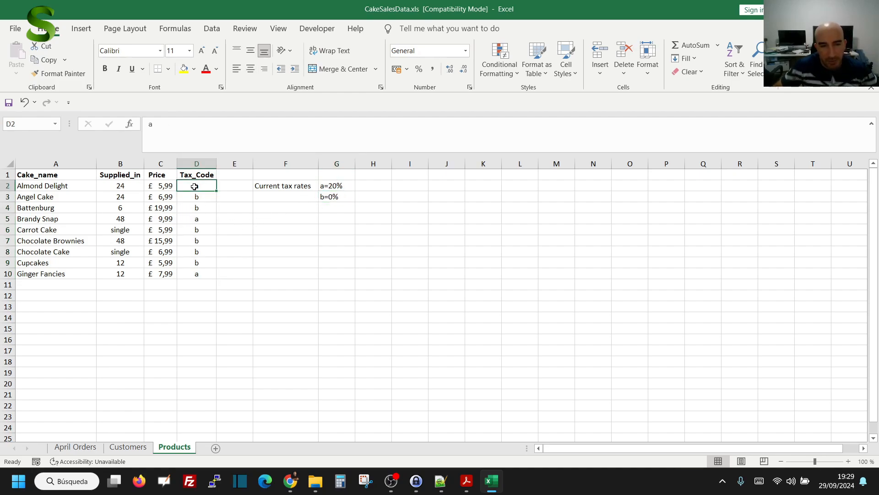
# Step: Recheck the Tax_Code note in the question paper, and check the Brandy Snap and Ginger Fancies codes against the rate in G2 on Products
pyautogui.hotkey('alt', 'Tab')
pyautogui.moveTo(331, 211); pyautogui.dragTo(351, 211)
pyautogui.click(339, 200)
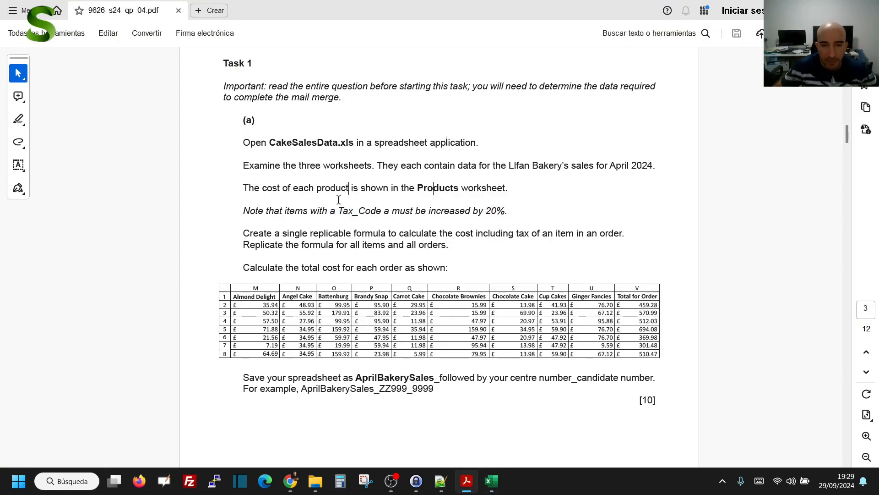
pyautogui.hotkey('alt', 'Tab')
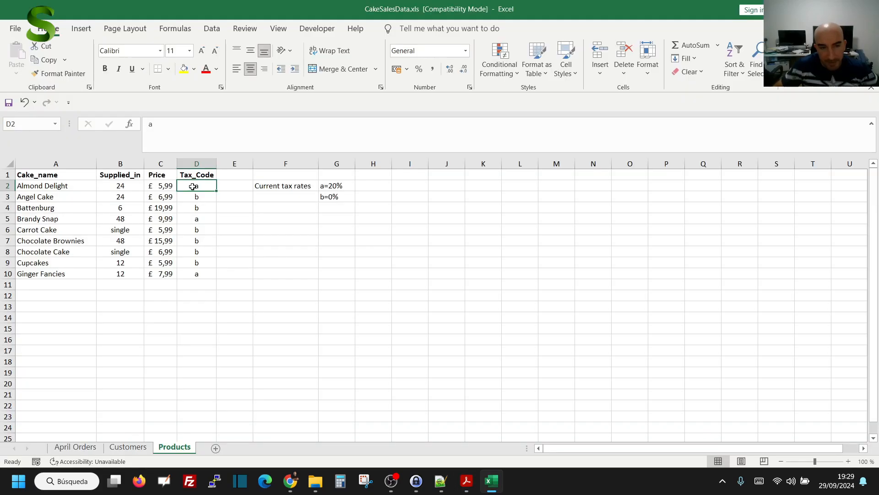
pyautogui.click(198, 218)
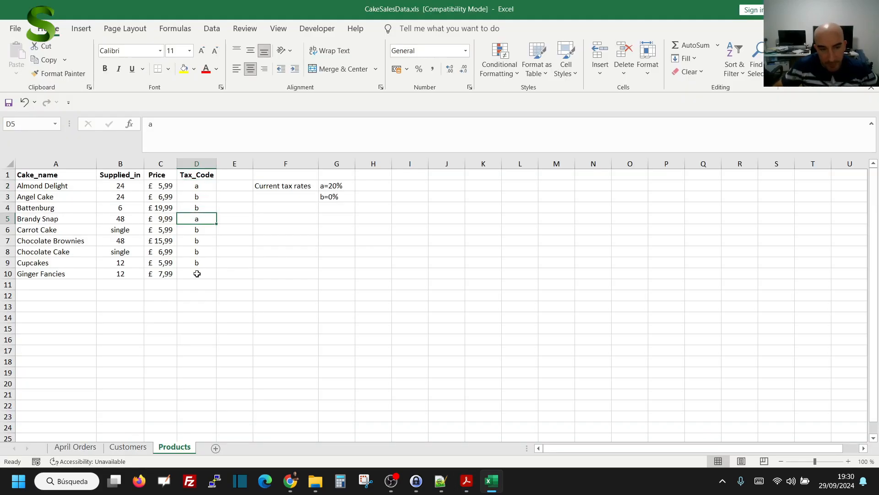
pyautogui.click(196, 273)
pyautogui.click(333, 186)
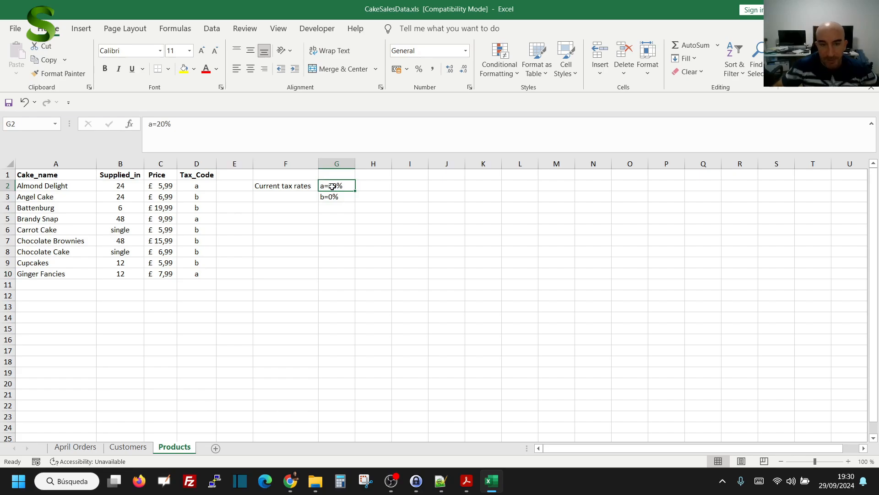
# Step: Switch to the question paper and read the requirements for the single replicable tax-inclusive formula, its replication and the total cost per order
pyautogui.hotkey('alt', 'Tab')
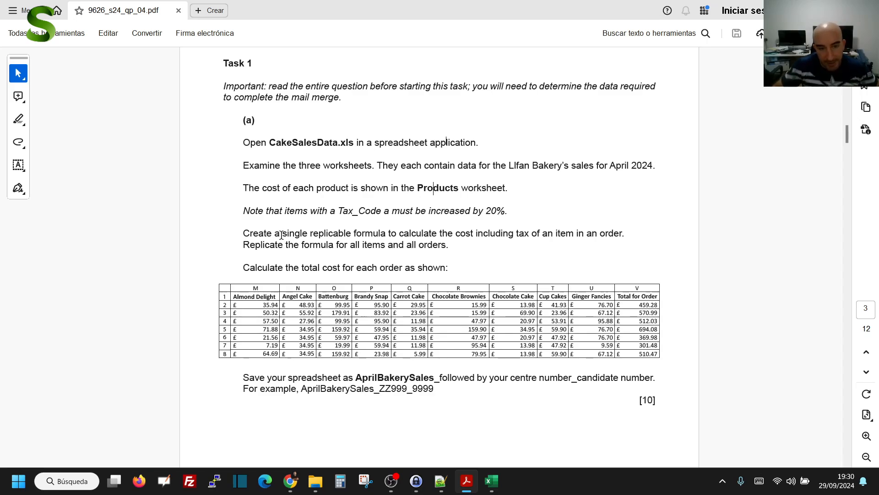
pyautogui.moveTo(282, 234); pyautogui.dragTo(388, 230)
pyautogui.click(312, 233)
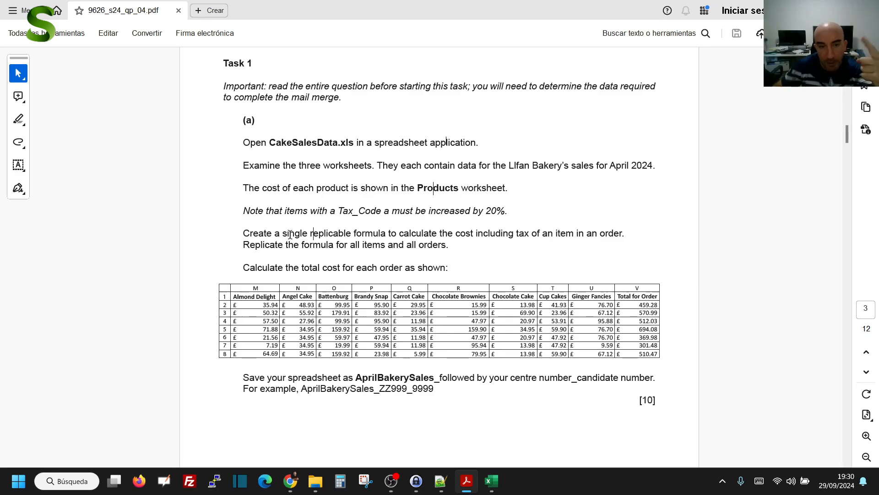
pyautogui.doubleClick(310, 233)
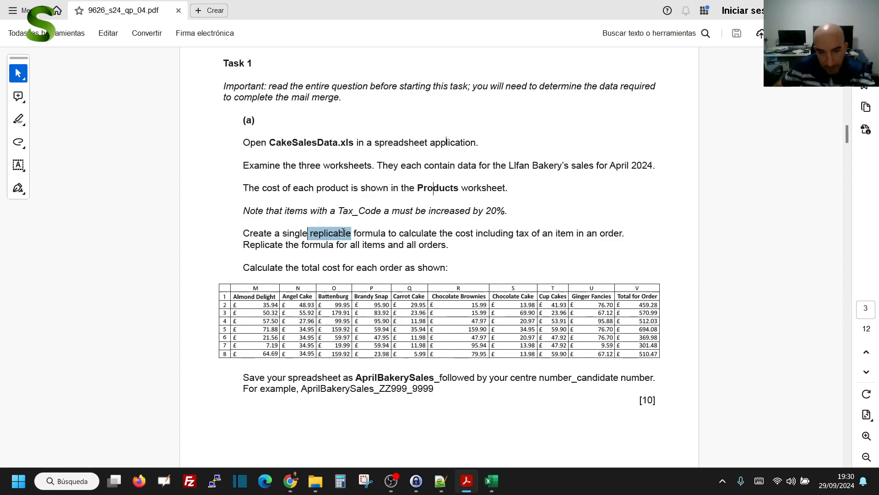
pyautogui.click(406, 233)
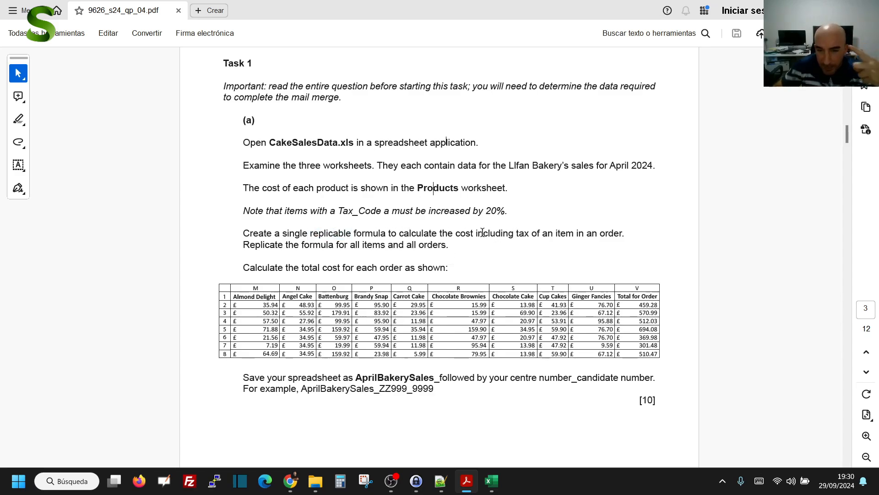
pyautogui.moveTo(482, 233); pyautogui.dragTo(531, 234)
pyautogui.click(546, 232)
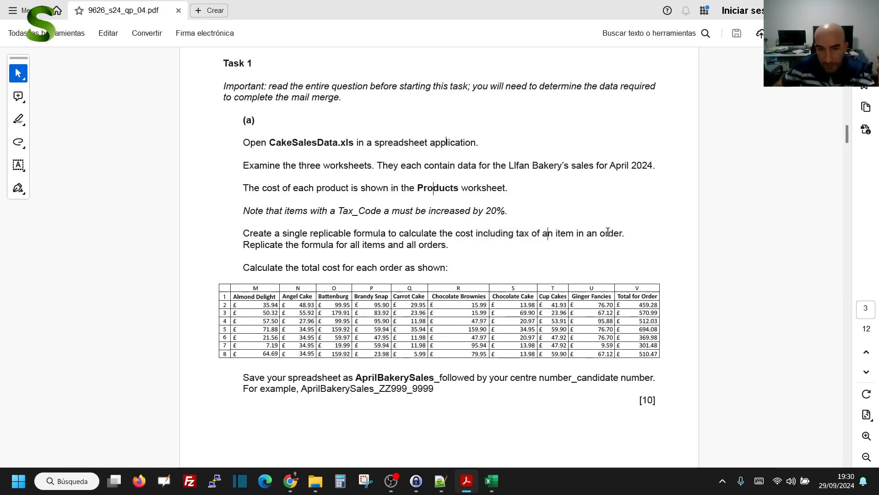
pyautogui.moveTo(243, 245); pyautogui.dragTo(447, 245)
pyautogui.moveTo(242, 267); pyautogui.dragTo(443, 267)
pyautogui.click(377, 315)
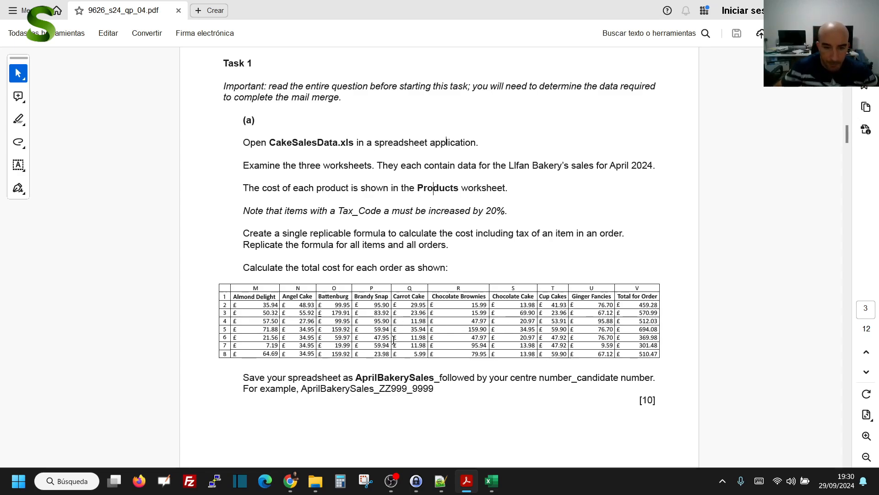
# Step: Open the April Orders worksheet in Excel, select M1, and check the question paper's example table for the column layout
pyautogui.click(489, 480)
pyautogui.click(350, 306)
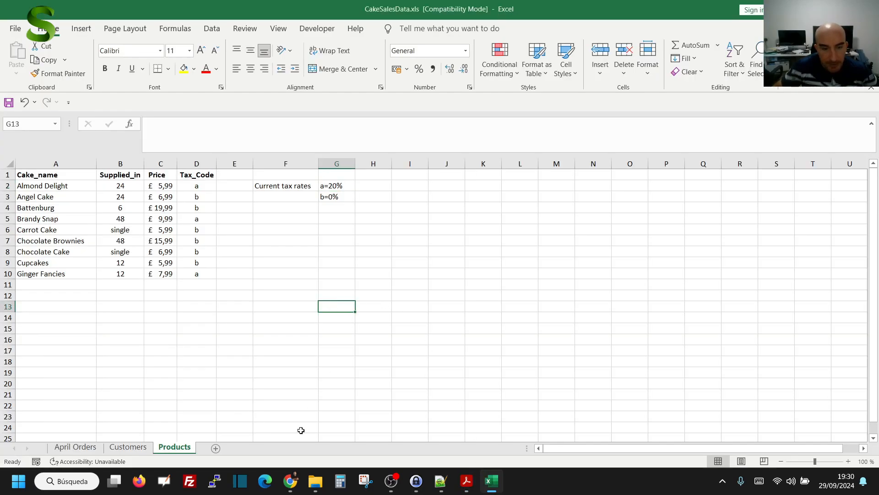
pyautogui.click(70, 447)
pyautogui.click(727, 172)
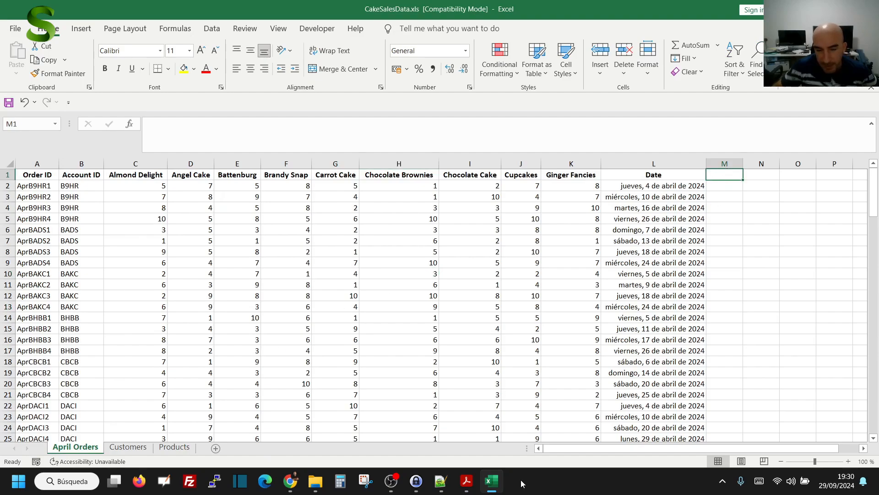
pyautogui.click(466, 480)
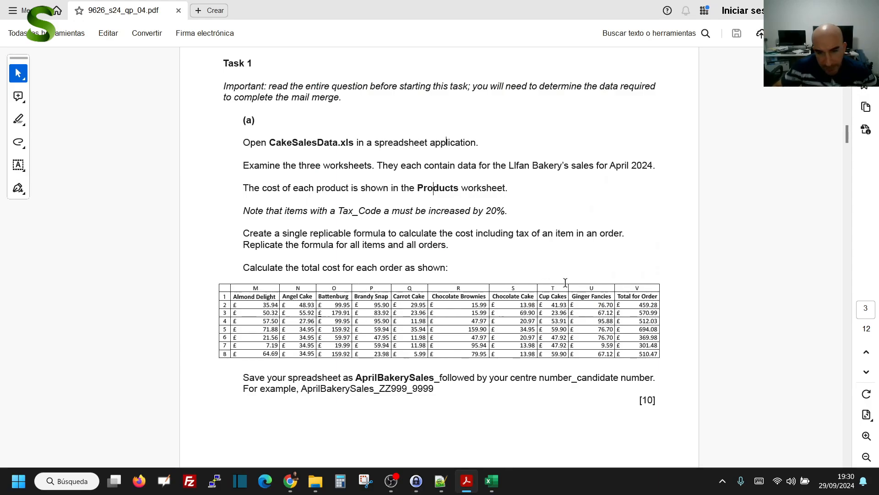
pyautogui.click(492, 480)
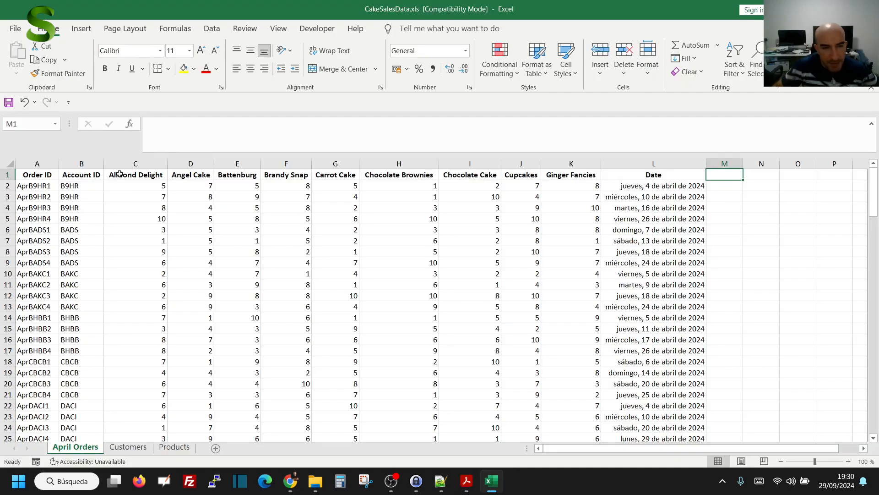
# Step: Copy the nine cake headings in C1:K1 of April Orders into row 1 starting at M1
pyautogui.moveTo(120, 173); pyautogui.dragTo(570, 175)
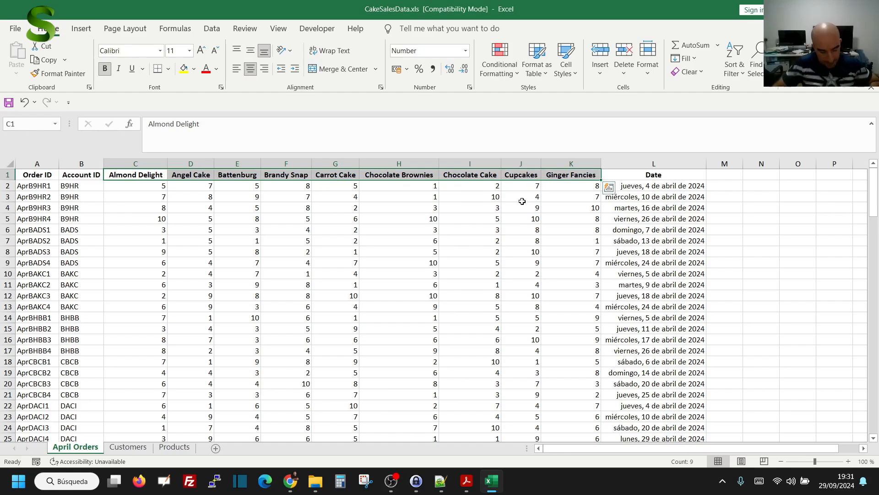
pyautogui.hotkey('ctrl', 'c')
pyautogui.click(730, 174)
pyautogui.hotkey('ctrl', 'v')
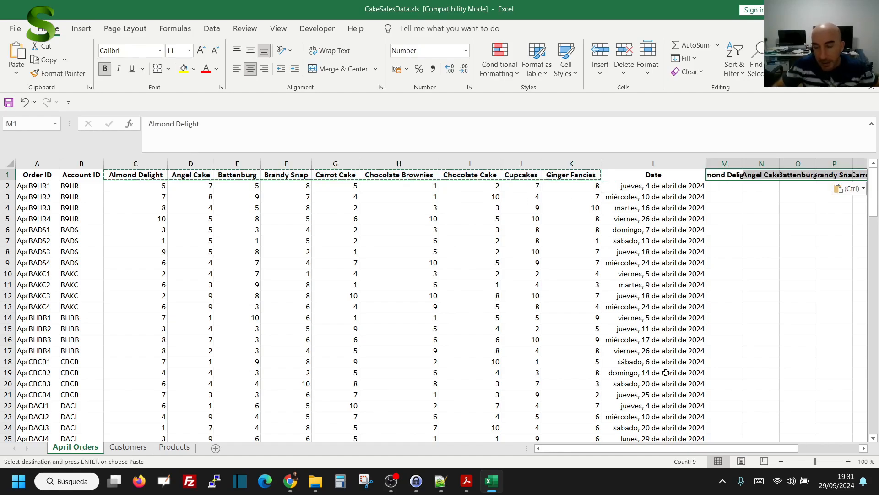
# Step: Fit the widths of columns M to R in April Orders to the copied cake headings
pyautogui.moveTo(639, 448); pyautogui.dragTo(739, 453)
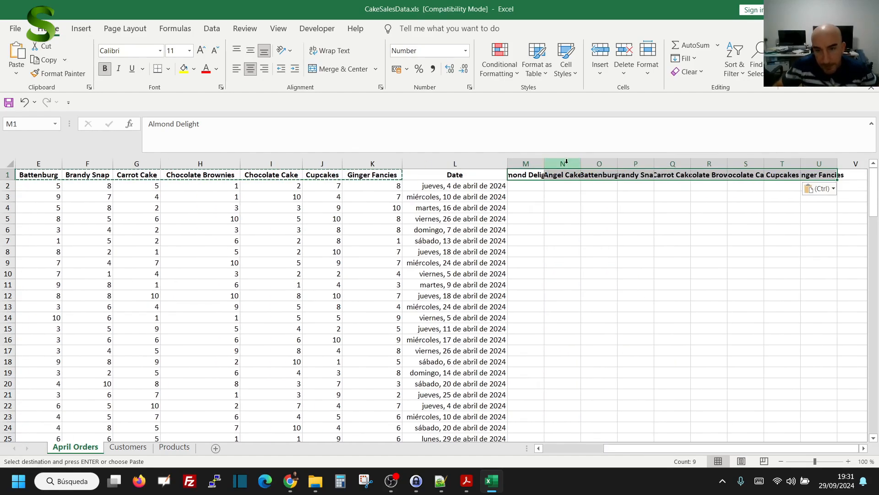
pyautogui.doubleClick(545, 164)
pyautogui.doubleClick(603, 164)
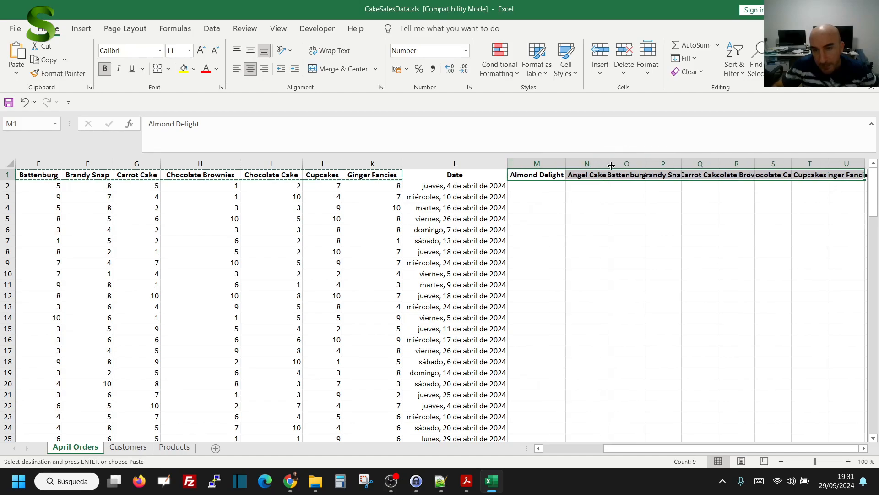
pyautogui.doubleClick(645, 164)
pyautogui.doubleClick(688, 164)
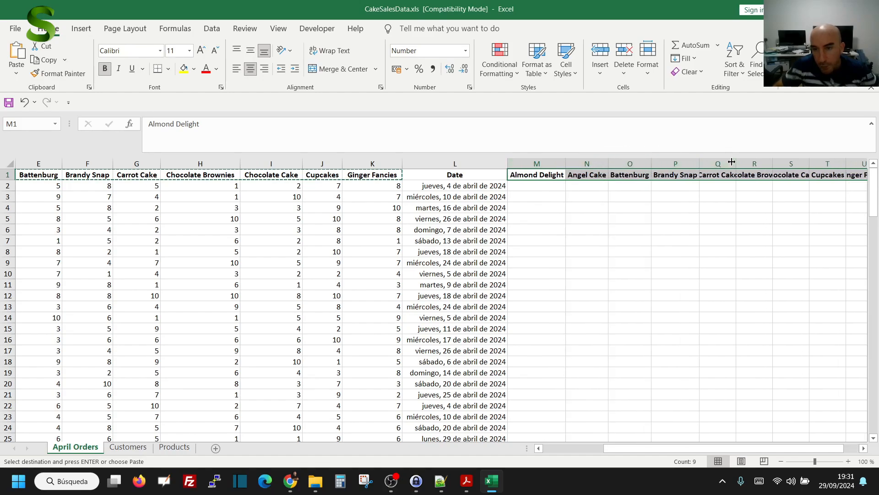
pyautogui.doubleClick(732, 163)
pyautogui.doubleClick(781, 164)
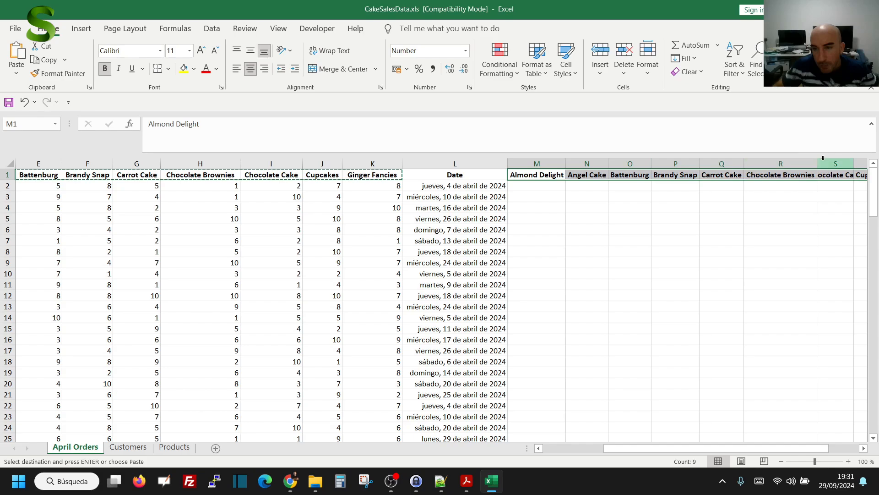
# Step: Switch to the question paper and read the AprilBakerySales file-naming instruction and the Task 1(b) database and invoice requirements
pyautogui.hotkey('alt', 'Tab')
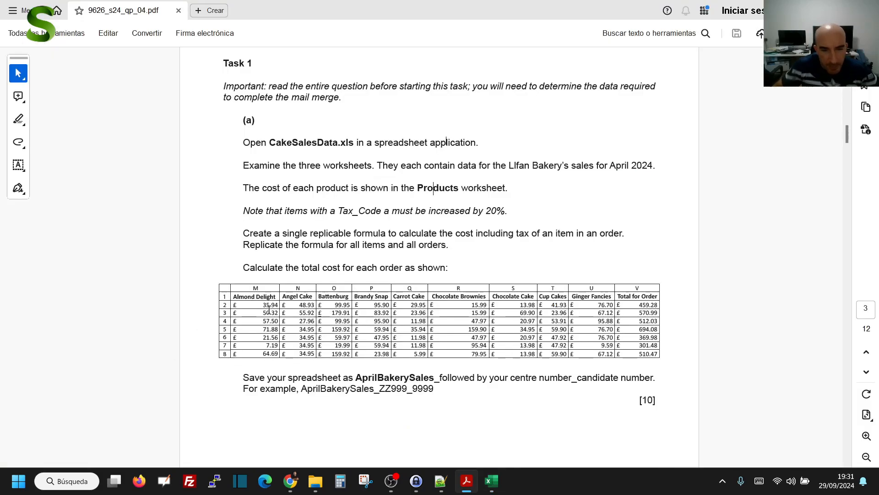
pyautogui.moveTo(240, 378); pyautogui.dragTo(306, 377)
pyautogui.click(304, 377)
pyautogui.scroll(-10, 334, 348)
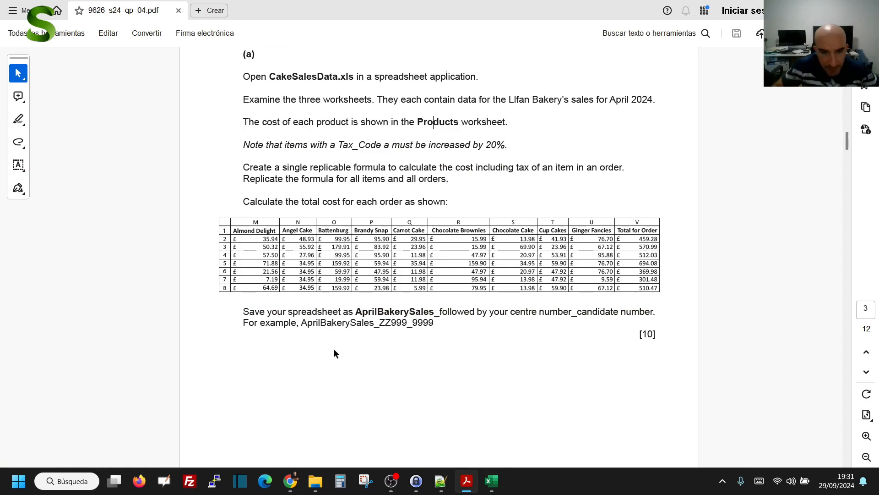
pyautogui.scroll(1, 339, 316)
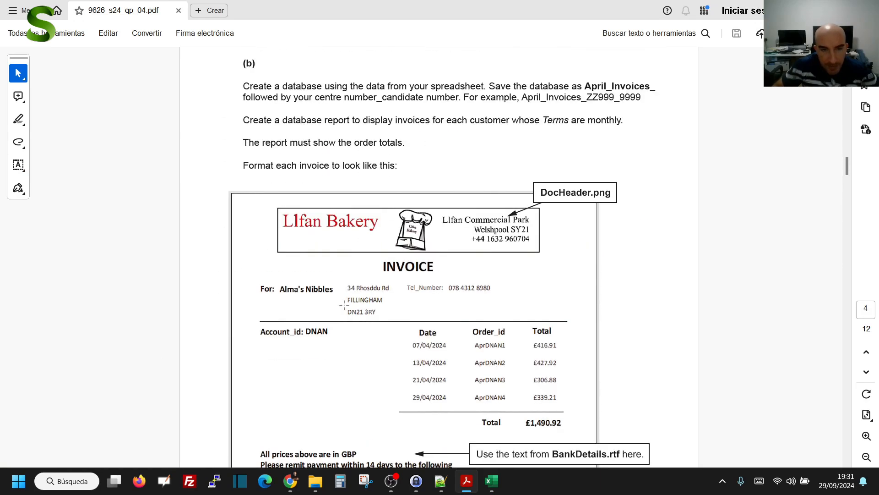
pyautogui.scroll(10, 366, 245)
pyautogui.scroll(-10, 362, 260)
pyautogui.moveTo(386, 93); pyautogui.dragTo(472, 87)
pyautogui.moveTo(325, 83); pyautogui.dragTo(308, 84)
pyautogui.scroll(15, 392, 239)
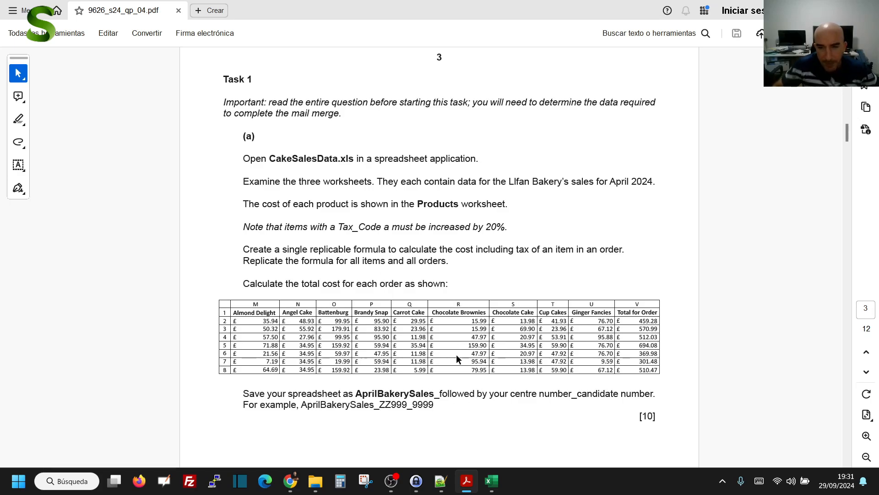
# Step: Return to Excel and fit the widths of columns S, T and U to their cake headings
pyautogui.hotkey('alt', 'Tab')
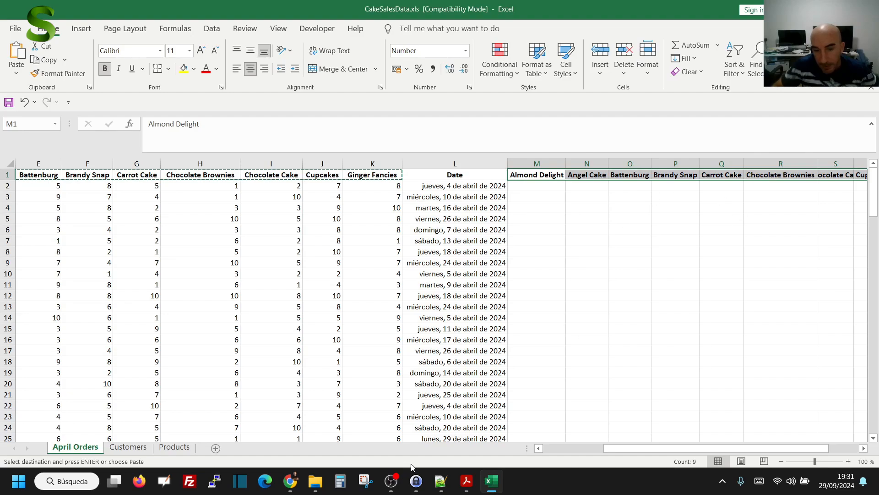
pyautogui.moveTo(622, 447); pyautogui.dragTo(648, 448)
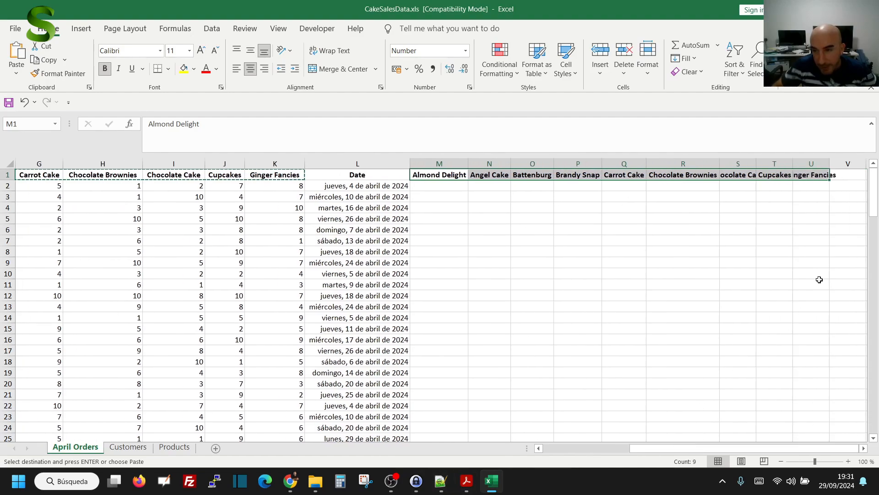
pyautogui.moveTo(756, 163); pyautogui.dragTo(869, 164)
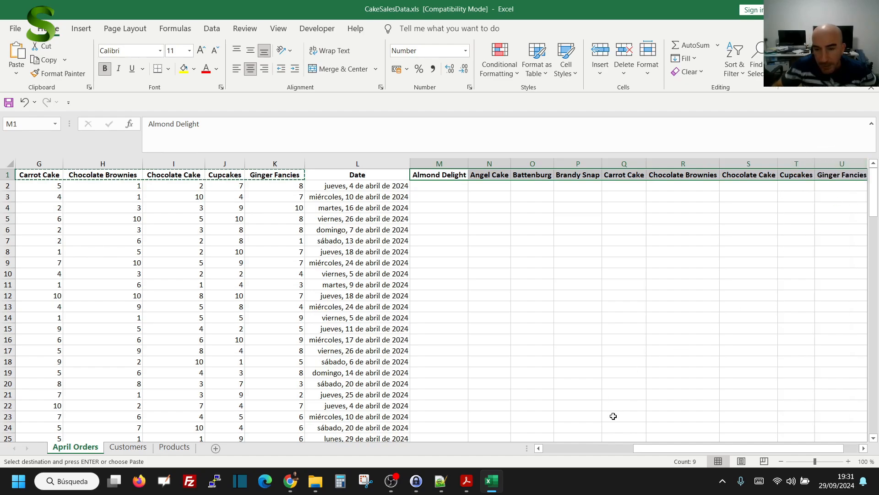
# Step: Check the example table in the question paper for the last column's heading and enter "Total for Order" in V1 of April Orders
pyautogui.moveTo(647, 448); pyautogui.dragTo(657, 448)
pyautogui.click(852, 176)
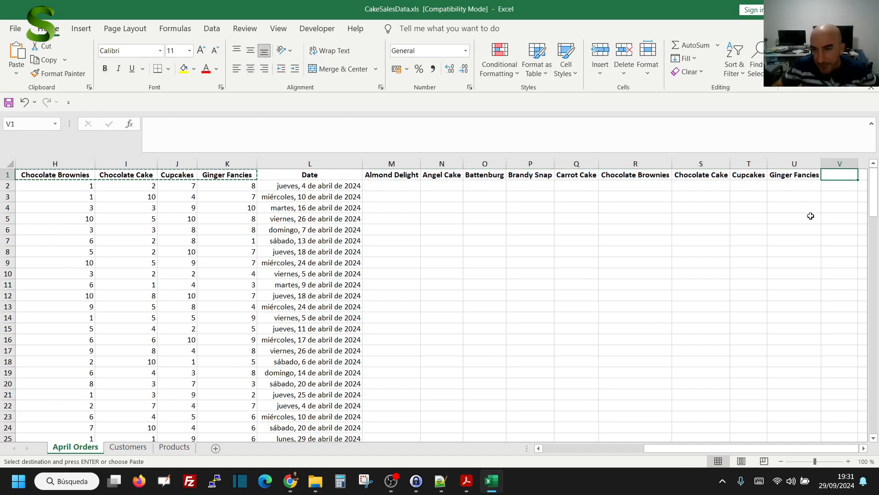
pyautogui.hotkey('alt', 'Tab')
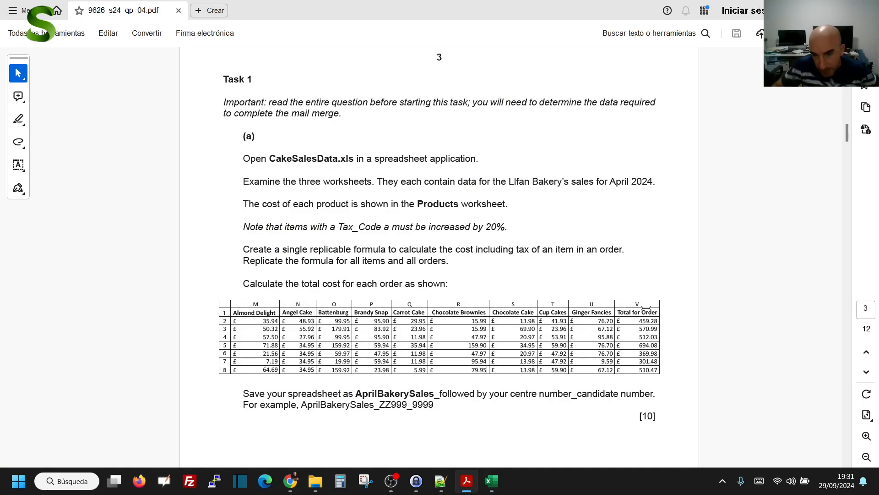
pyautogui.hotkey('alt', 'Tab')
pyautogui.write('Tot')
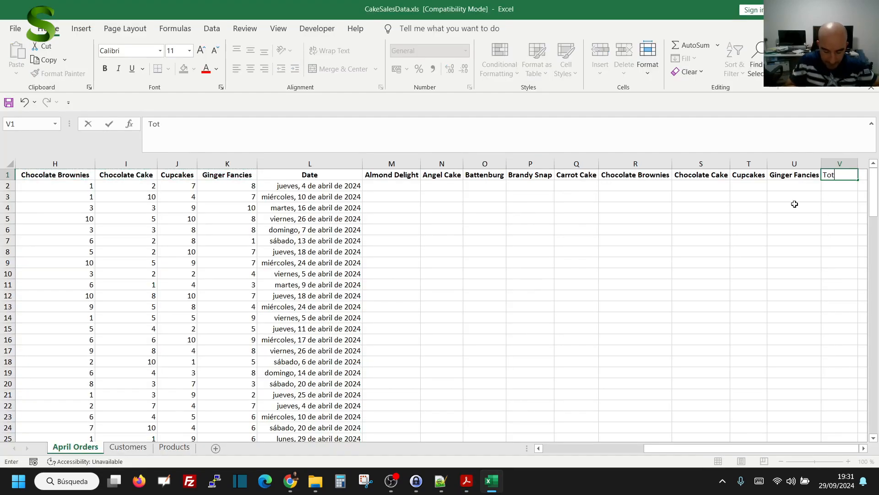
pyautogui.write('al for Order')
pyautogui.press('Return')
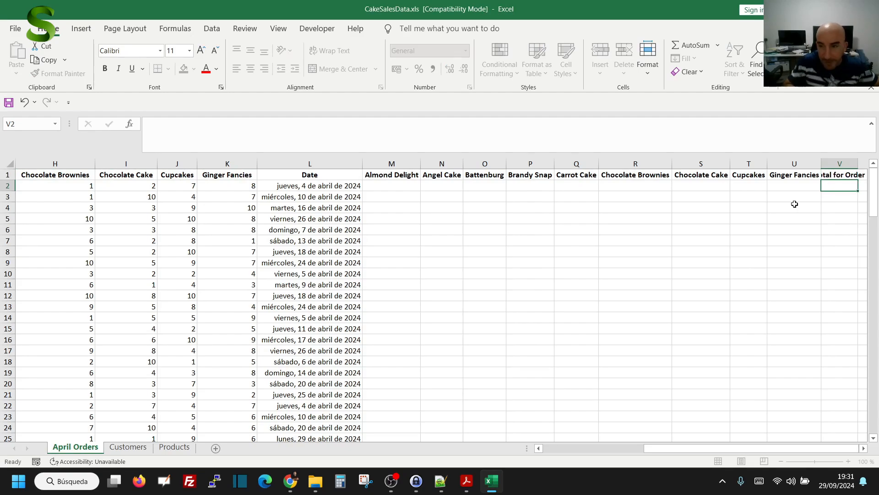
# Step: Fit column V's width to the Total for Order heading and save the workbook
pyautogui.click(836, 174)
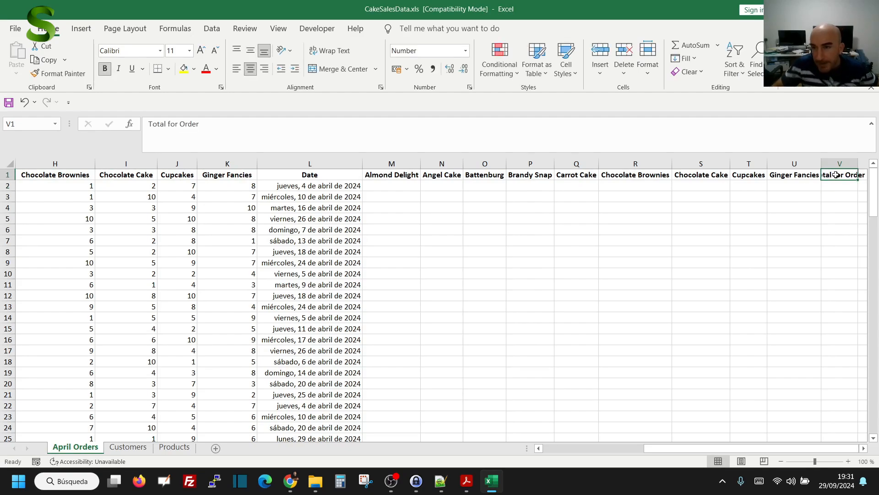
pyautogui.doubleClick(858, 163)
pyautogui.moveTo(687, 448); pyautogui.dragTo(699, 448)
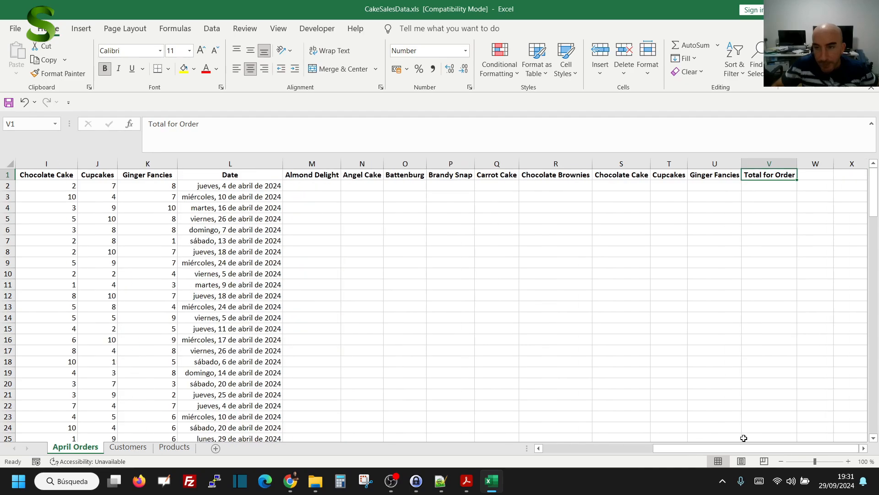
pyautogui.moveTo(403, 275); pyautogui.dragTo(396, 267)
pyautogui.hotkey('ctrl', 's')
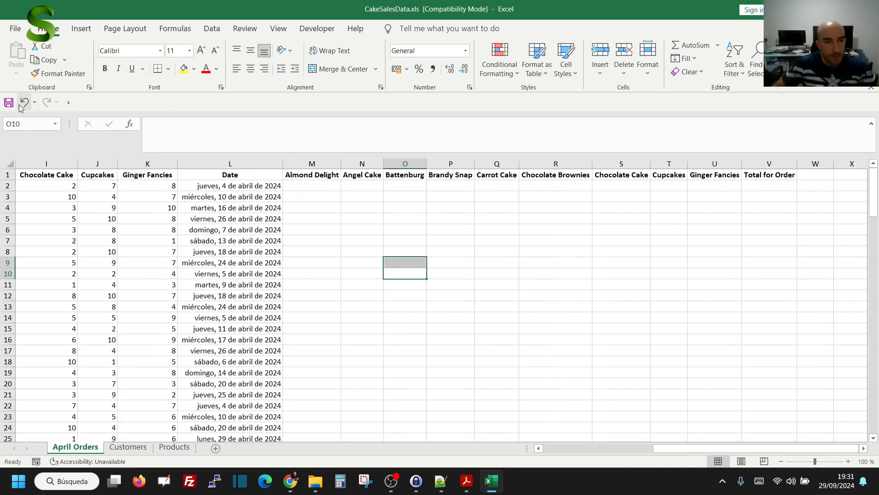
# Step: Reread the single replicable formula requirement in the question paper and examine the example Almond Delight costs
pyautogui.hotkey('alt', 'Tab')
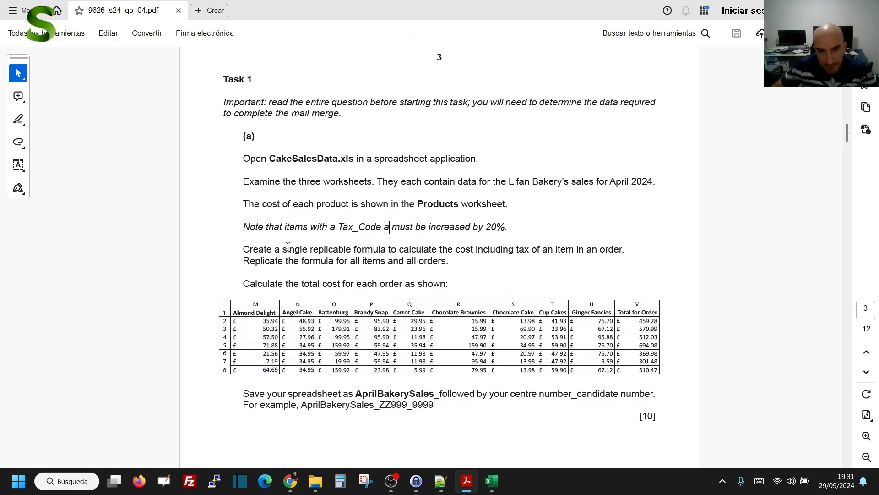
pyautogui.moveTo(243, 250); pyautogui.dragTo(514, 250)
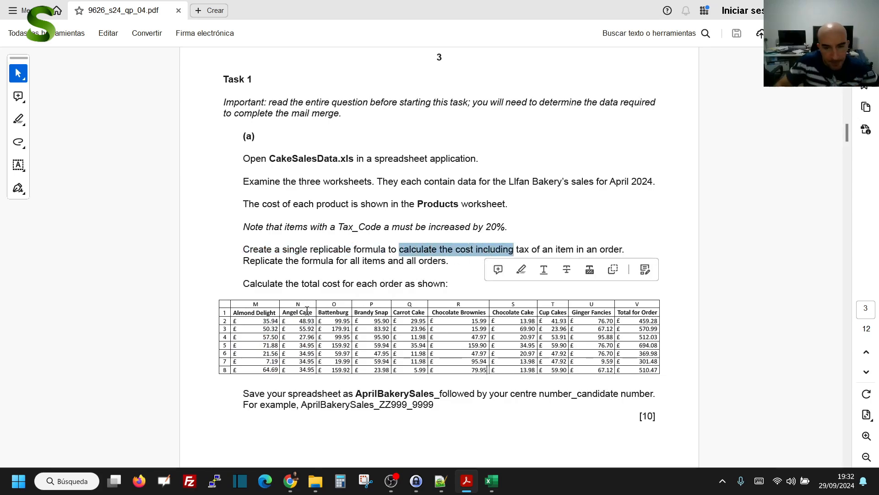
pyautogui.moveTo(263, 321); pyautogui.dragTo(281, 329)
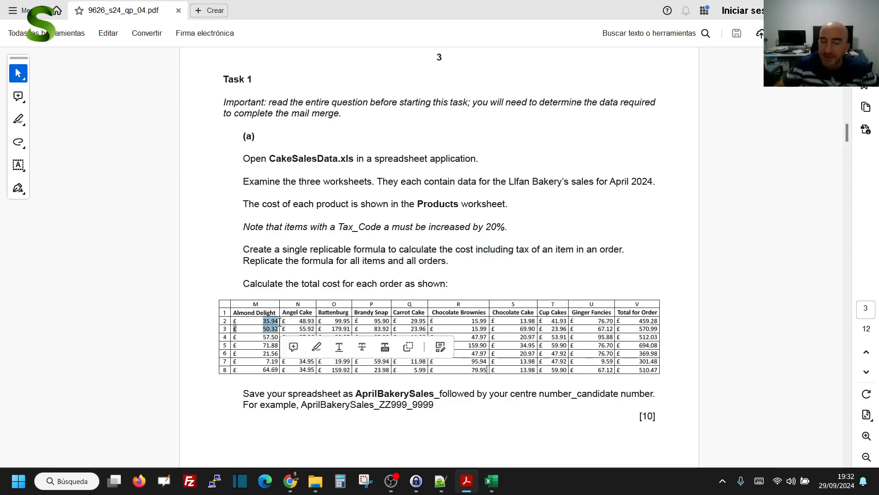
pyautogui.click(273, 320)
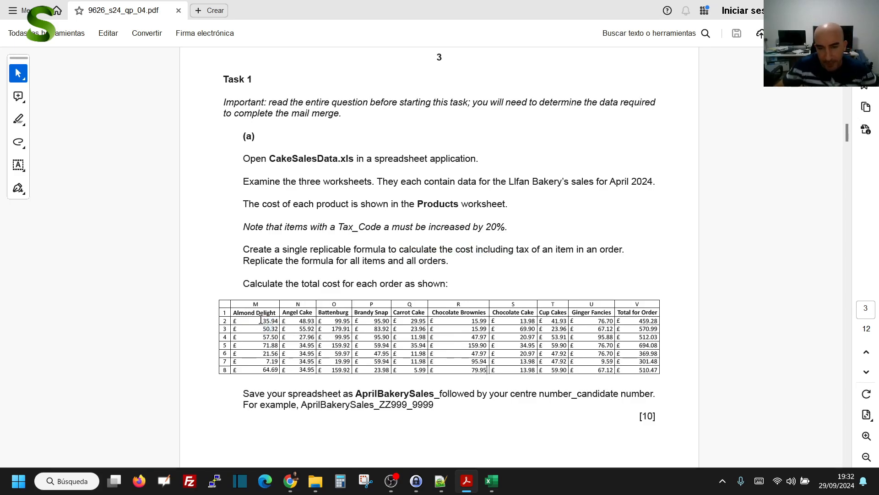
# Step: Switch back to Excel and examine the cake prices, Almond Delight's tax code and the current tax rates on Products
pyautogui.hotkey('alt', 'Tab')
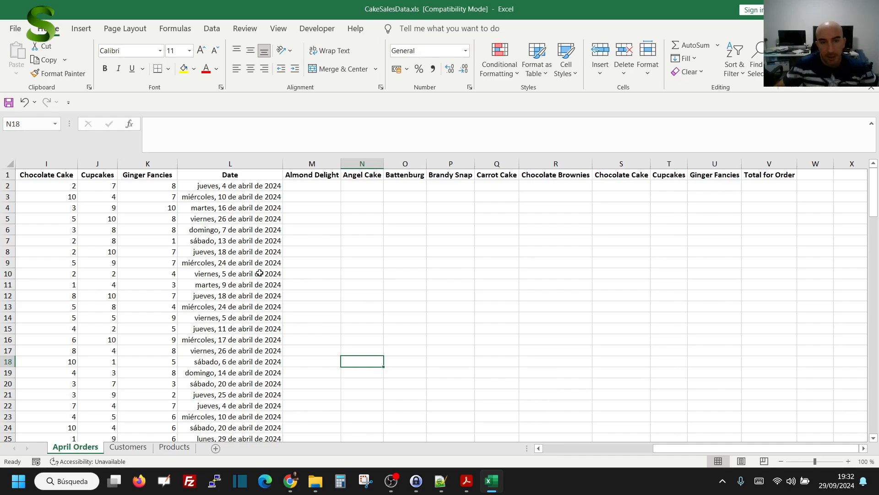
pyautogui.click(317, 208)
pyautogui.click(181, 446)
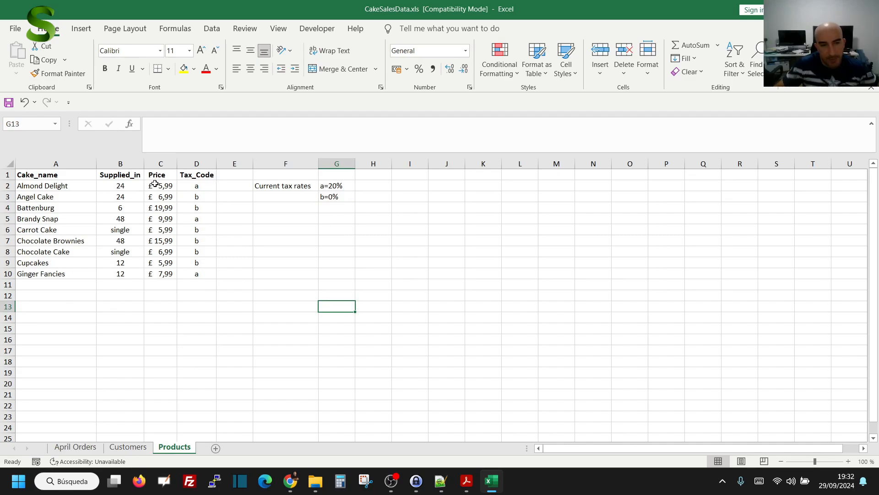
pyautogui.click(155, 184)
pyautogui.moveTo(155, 174); pyautogui.dragTo(165, 263)
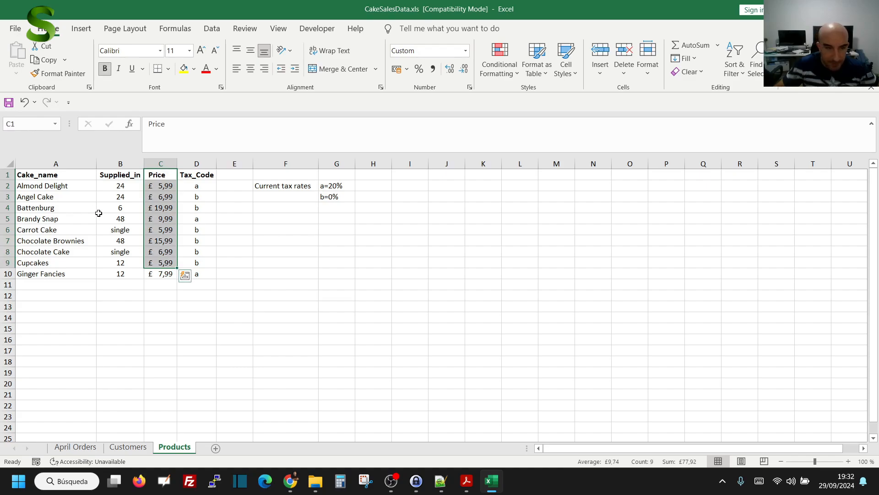
pyautogui.click(90, 210)
pyautogui.click(186, 187)
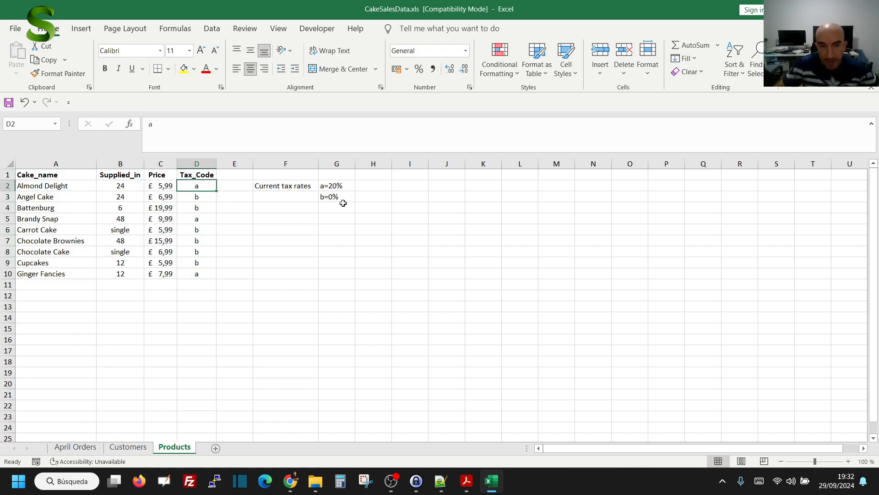
pyautogui.moveTo(372, 184); pyautogui.dragTo(378, 272)
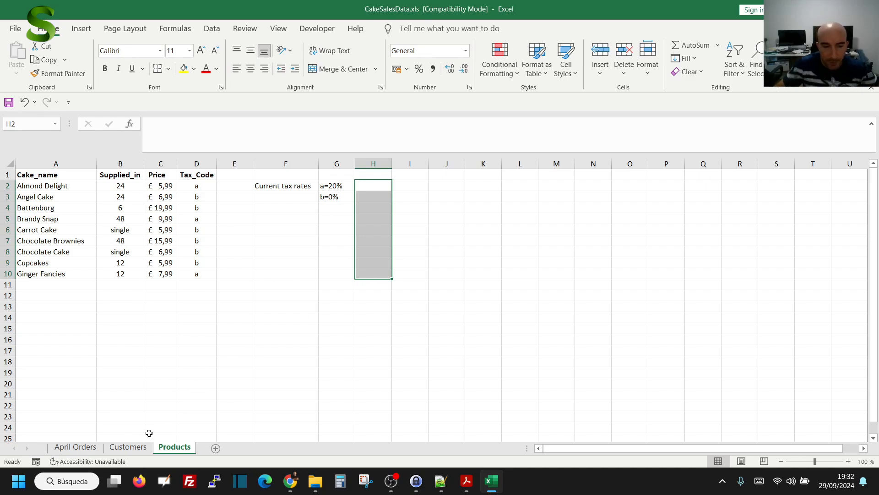
# Step: Select M2 in April Orders as the formula cell, and compare Almond Delight's price and tax code with the rate in G2 on Products
pyautogui.click(125, 448)
pyautogui.click(75, 447)
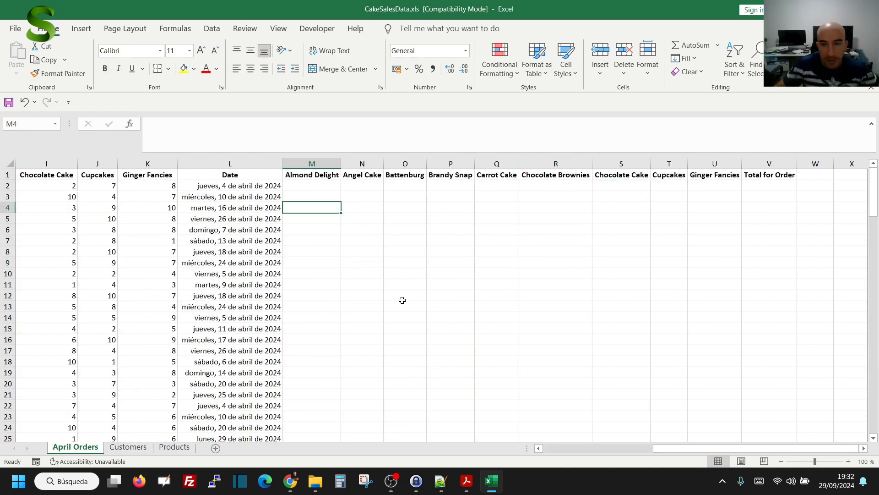
pyautogui.click(306, 185)
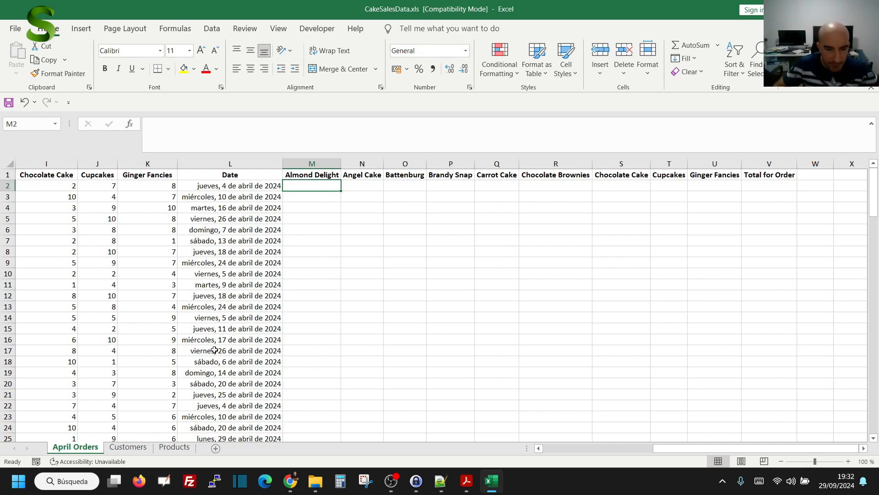
pyautogui.click(174, 447)
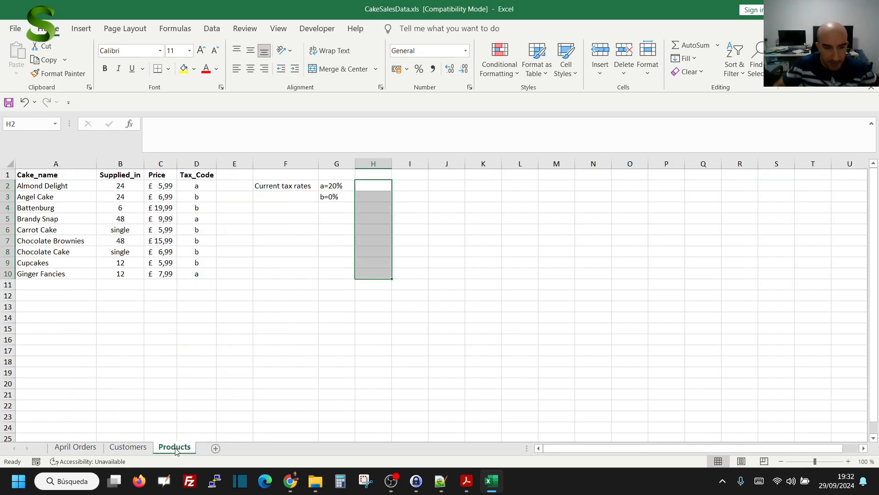
pyautogui.click(329, 190)
pyautogui.click(188, 186)
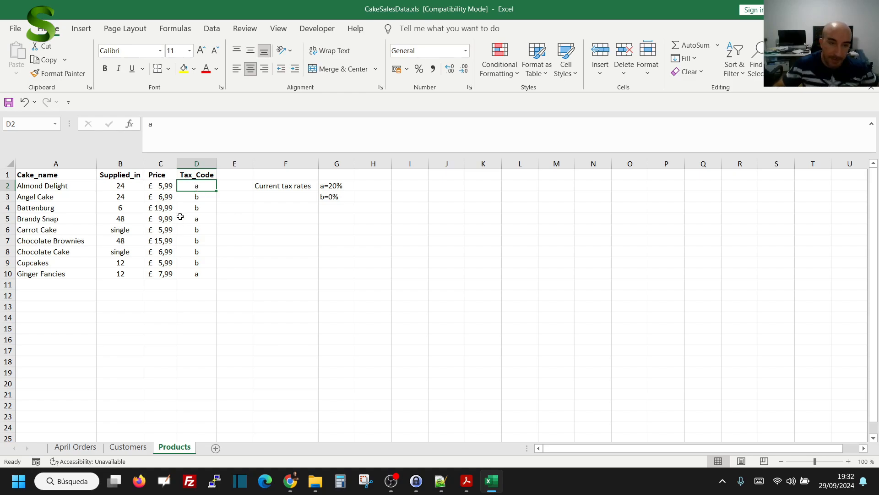
pyautogui.click(160, 186)
pyautogui.click(195, 185)
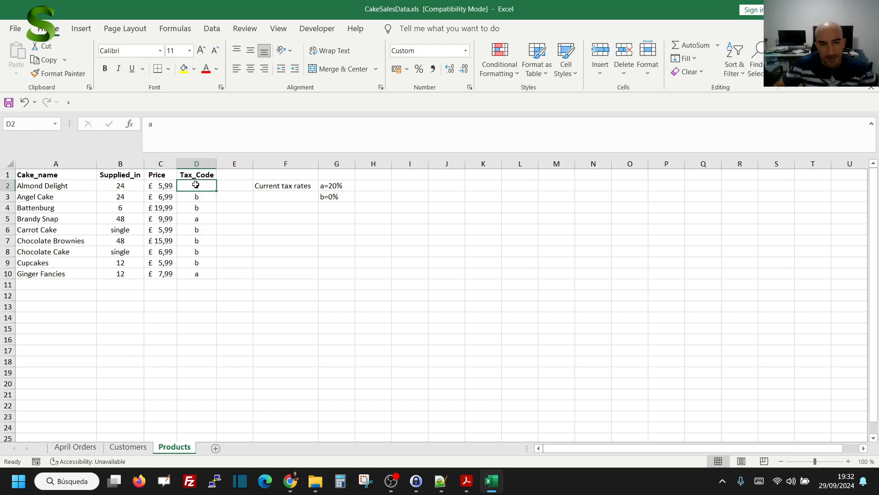
pyautogui.click(162, 186)
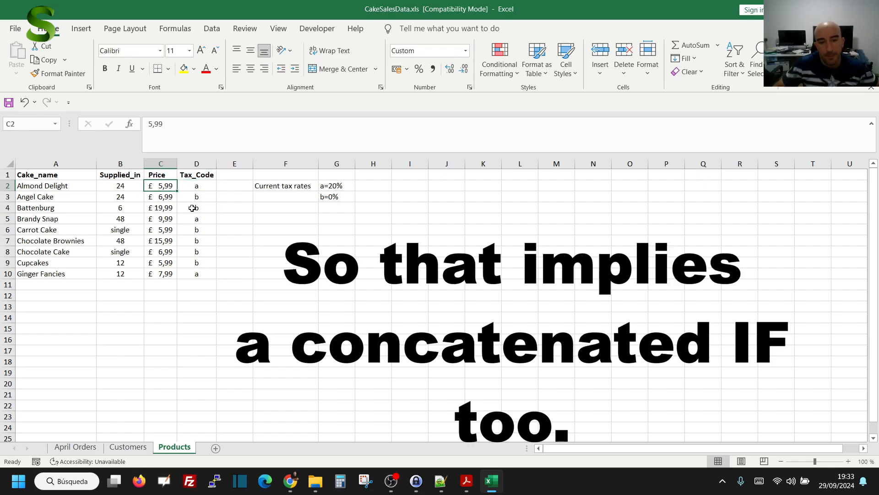
# Step: Return to April Orders and compare the row 2 cake quantities from Almond Delight to Ginger Fancies with their cost columns, ending on M2
pyautogui.hotkey('alt', 'Tab')
pyautogui.hotkey('alt', 'Tab')
pyautogui.click(312, 186)
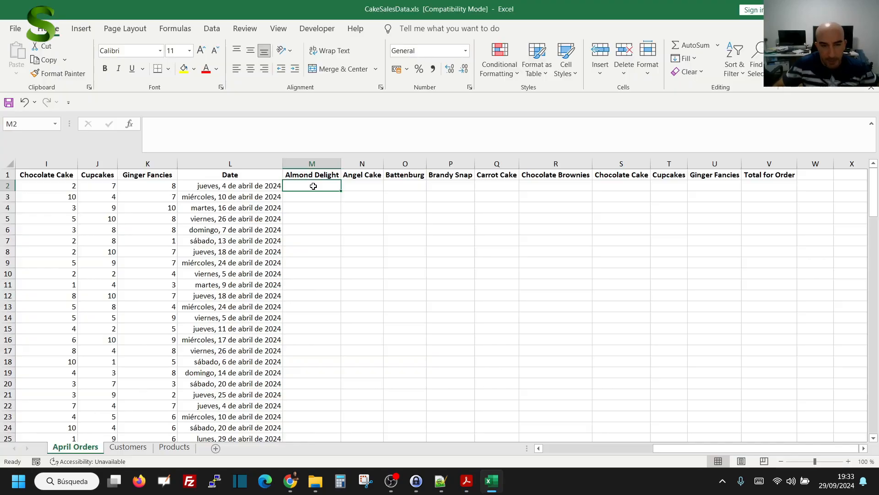
pyautogui.hotkey('ctrl', 'Left')
pyautogui.hotkey('ctrl', 'Left')
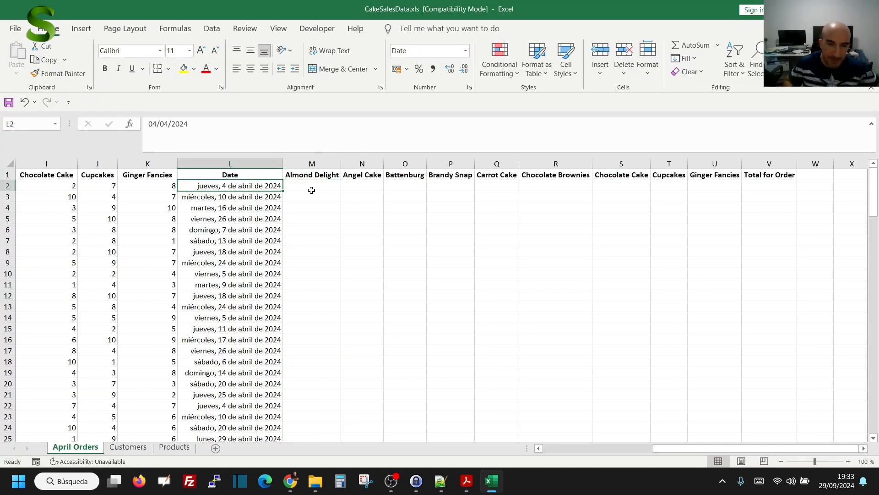
pyautogui.press('Right')
pyautogui.press('Right')
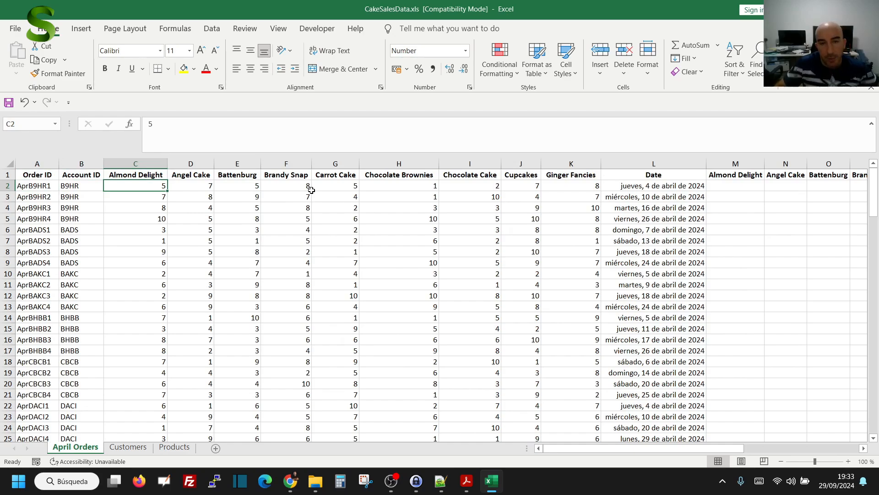
pyautogui.press('Right')
pyautogui.press('Right')
pyautogui.press('Right')
pyautogui.press('Right')
pyautogui.press('Right')
pyautogui.press('Right')
pyautogui.press('Right')
pyautogui.press('Right')
pyautogui.press('Right')
pyautogui.press('Right')
pyautogui.press('Right')
pyautogui.press('Right')
pyautogui.press('Right')
pyautogui.press('Right')
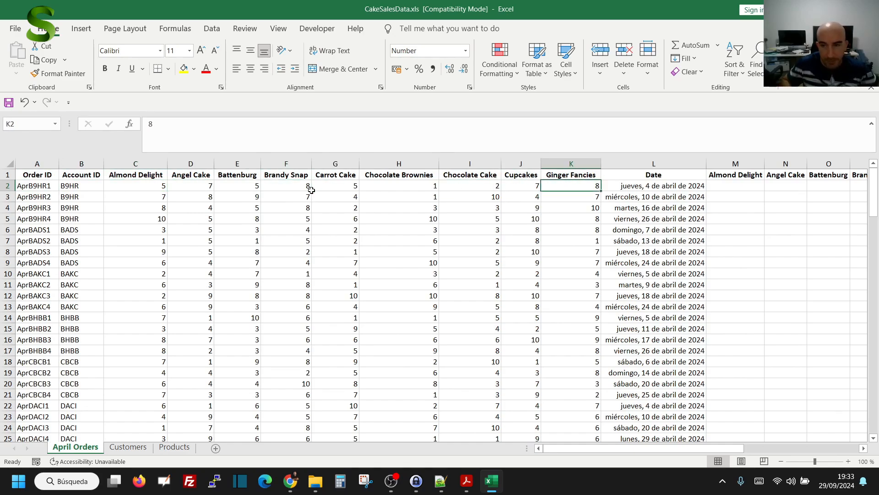
pyautogui.press('Right')
pyautogui.press('Right')
pyautogui.press('Right')
pyautogui.press('Right')
pyautogui.press('Left')
pyautogui.press('Left')
pyautogui.press('Left')
pyautogui.press('Left')
pyautogui.press('Left')
pyautogui.press('Left')
pyautogui.press('Left')
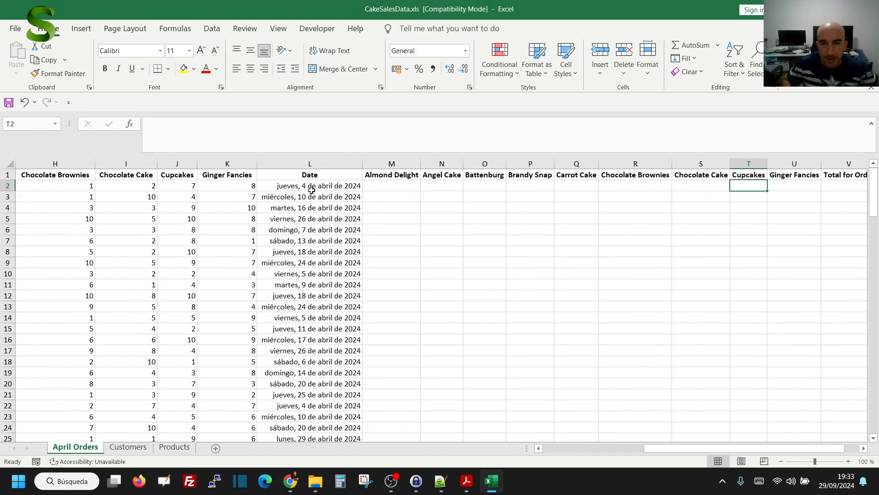
pyautogui.press('Left')
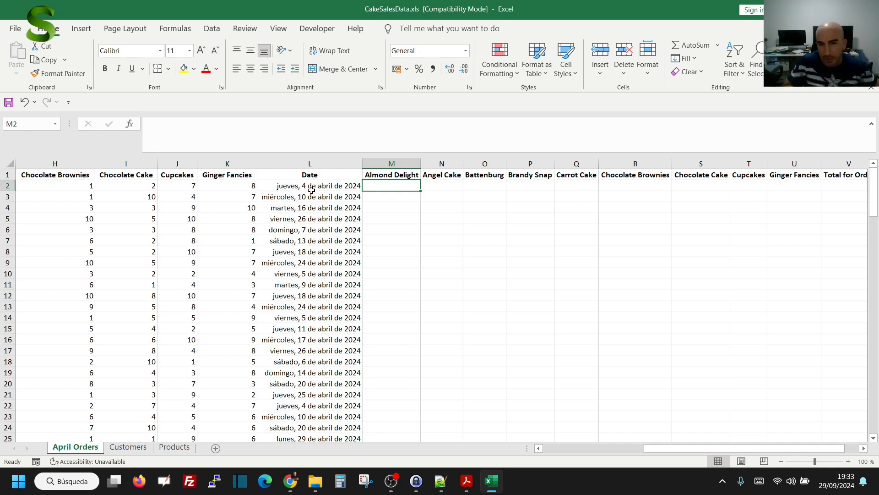
pyautogui.write('=')
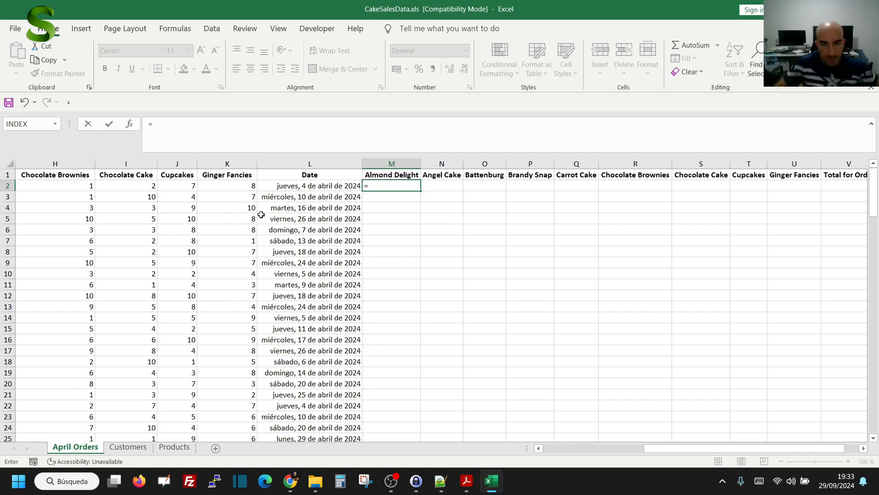
pyautogui.click(174, 448)
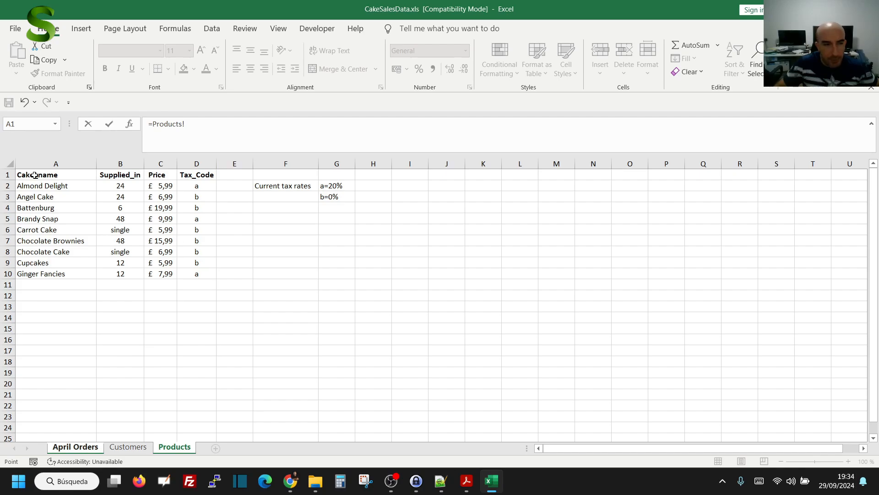
pyautogui.moveTo(34, 175); pyautogui.dragTo(192, 272)
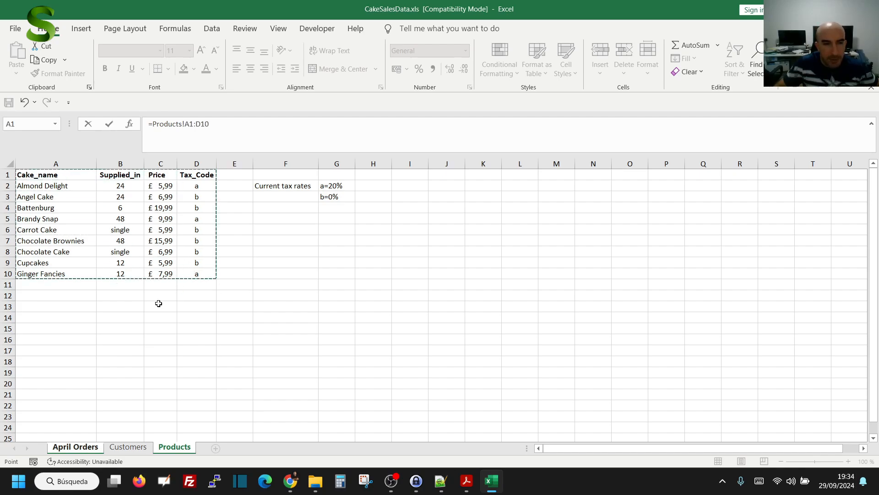
# Step: Name the range A1:D10 on the Products sheet Producst_table
pyautogui.moveTo(38, 175); pyautogui.dragTo(184, 275)
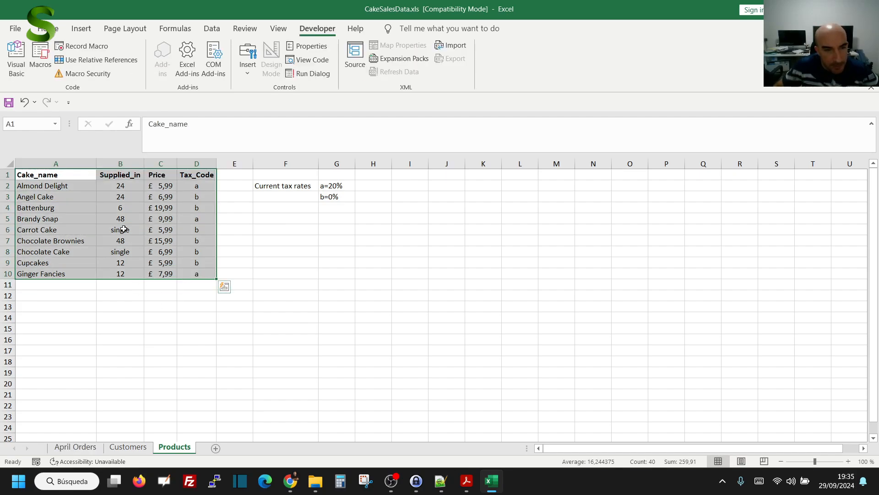
pyautogui.click(24, 125)
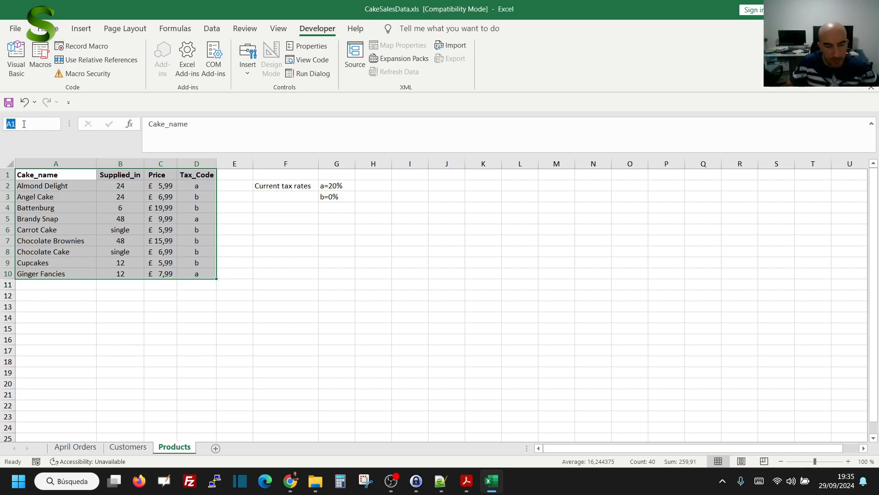
pyautogui.write('Pro')
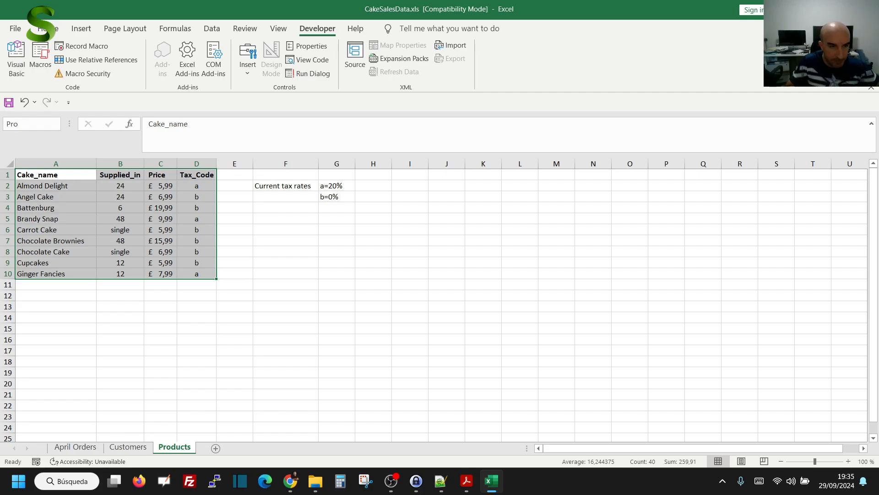
pyautogui.write('ductst')
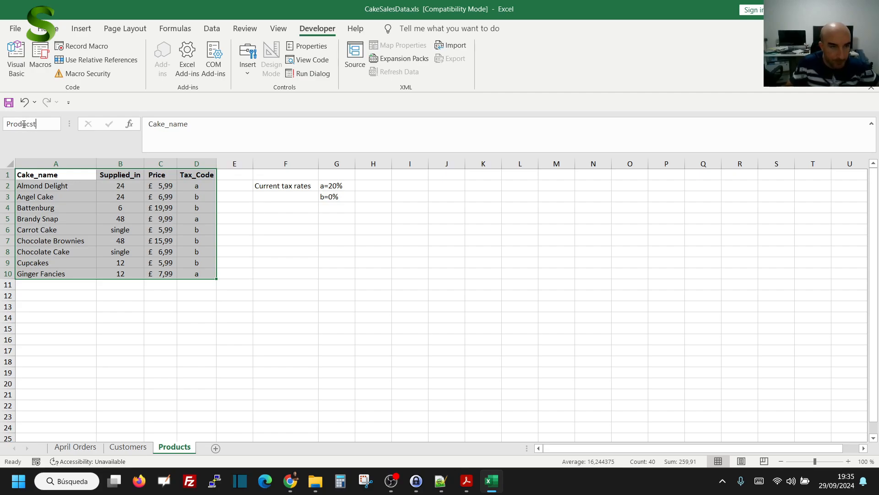
pyautogui.write('_table')
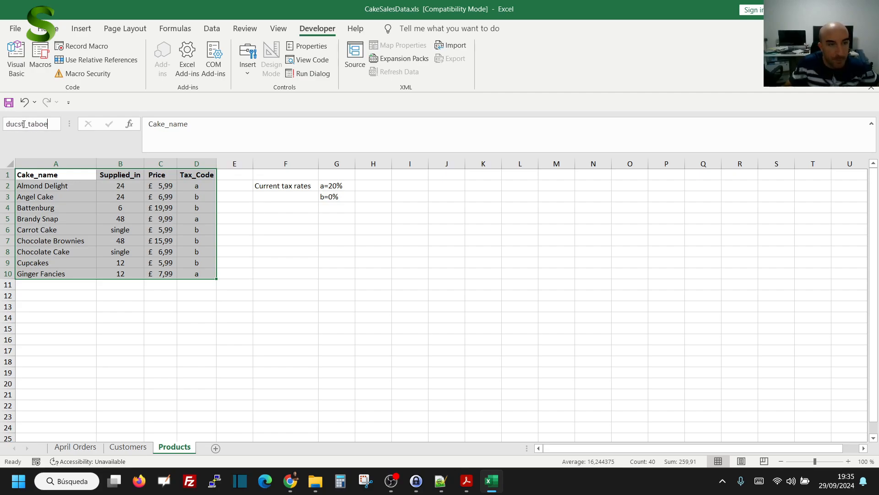
pyautogui.press('Return')
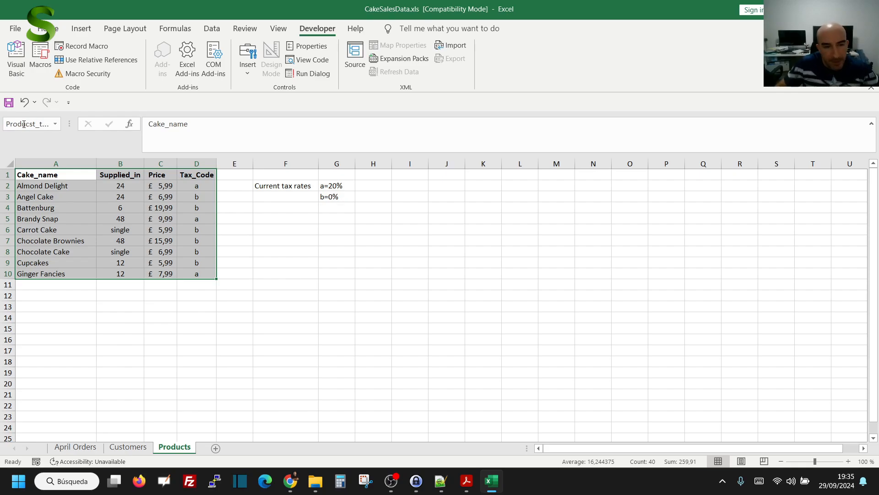
pyautogui.click(137, 253)
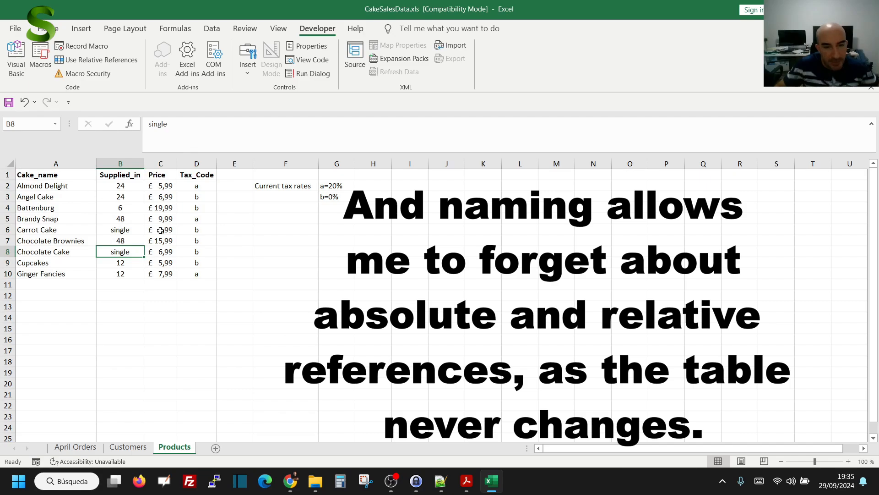
pyautogui.click(76, 447)
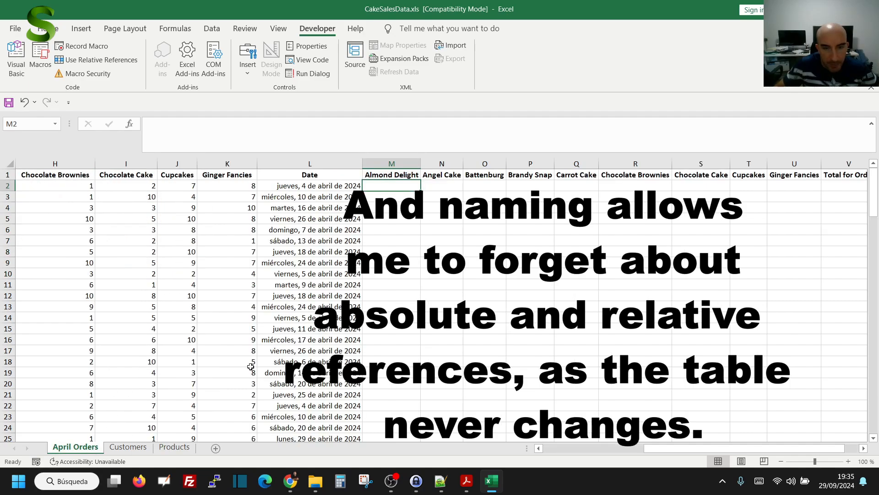
pyautogui.write('=')
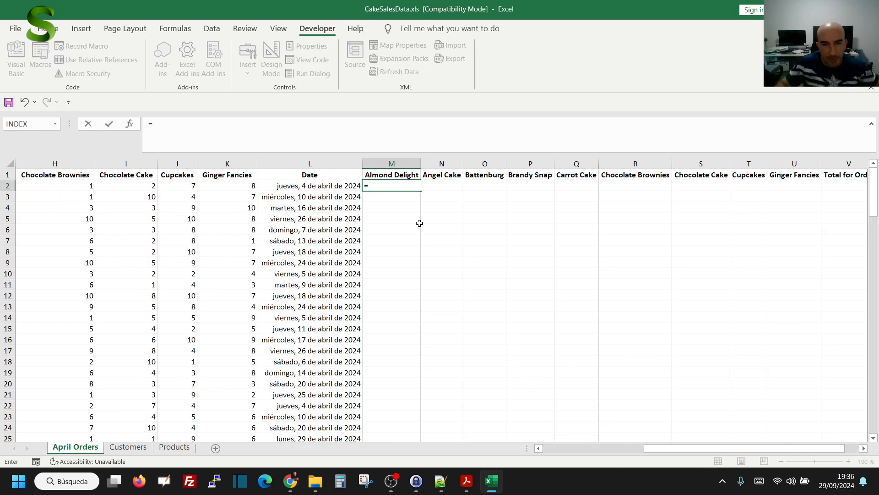
pyautogui.write('vlookup')
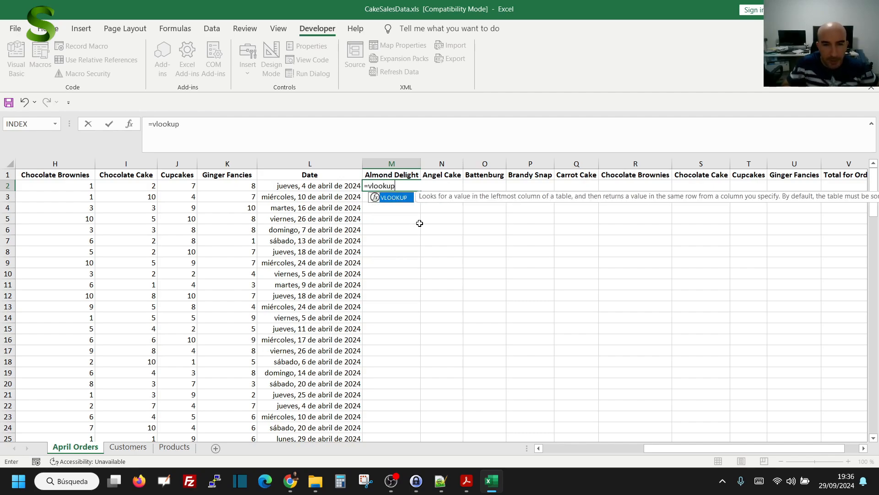
pyautogui.press('Escape')
pyautogui.press('Escape')
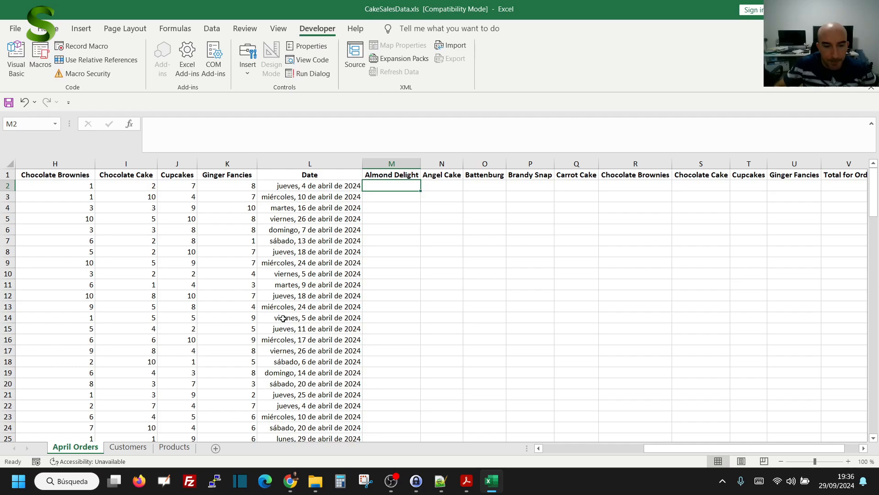
# Step: Check the Products column order and enter =VLOOKUP(M1;Producst_table;4) in M2 of April Orders to fetch Almond Delight's tax code
pyautogui.click(167, 447)
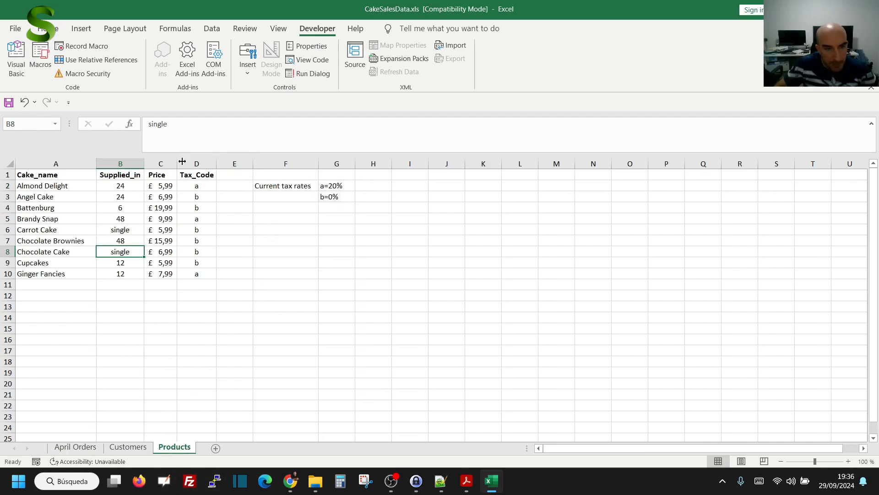
pyautogui.click(75, 447)
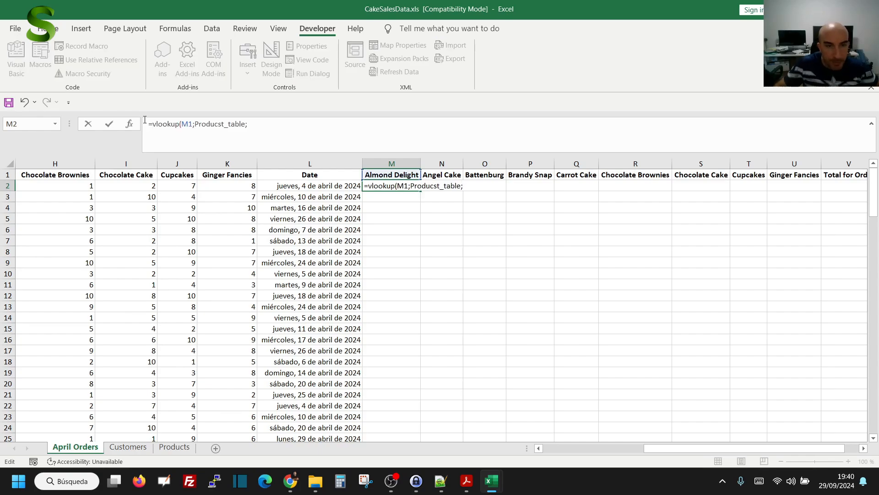
pyautogui.click(261, 124)
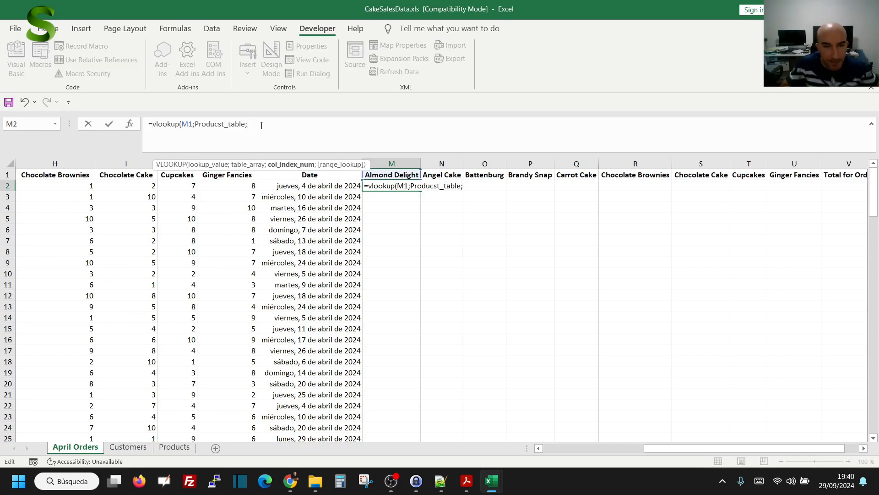
pyautogui.write('4)')
pyautogui.hotkey('ctrl', 'Return')
pyautogui.click(166, 122)
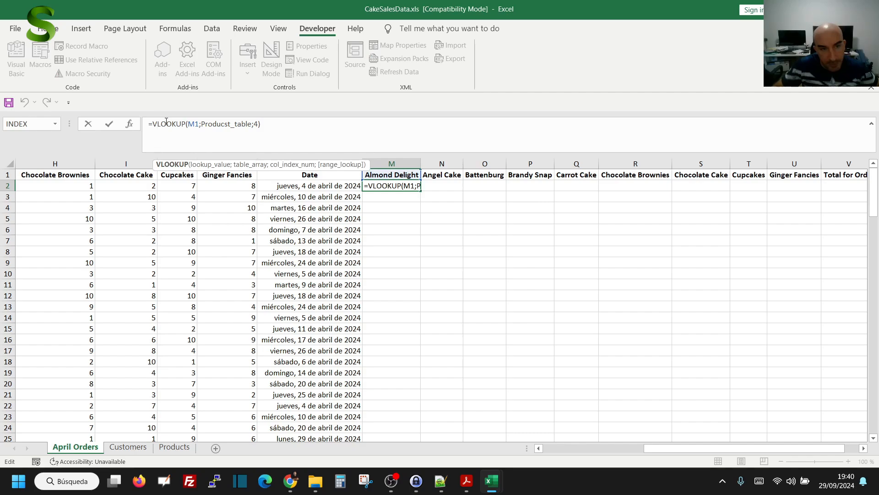
pyautogui.doubleClick(256, 124)
pyautogui.press('Return')
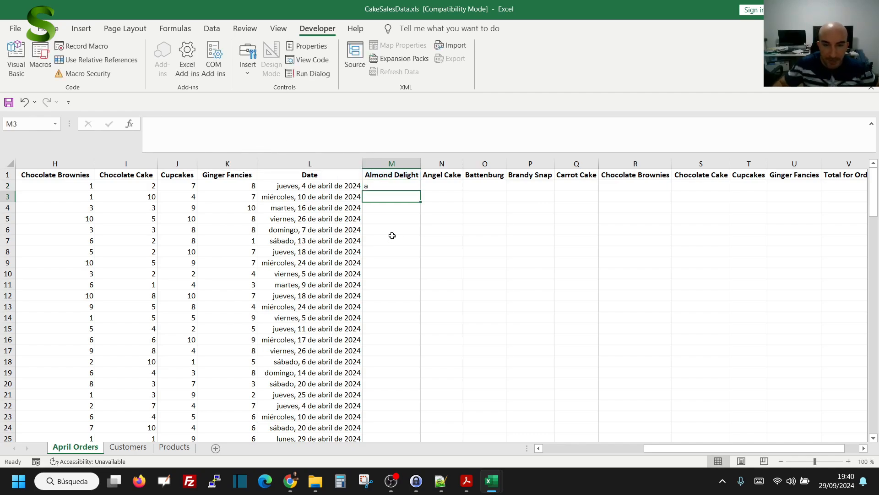
# Step: Copy the tax code lookup from M2 to N2 for Angel Cake and check both codes against the Products sheet
pyautogui.click(400, 184)
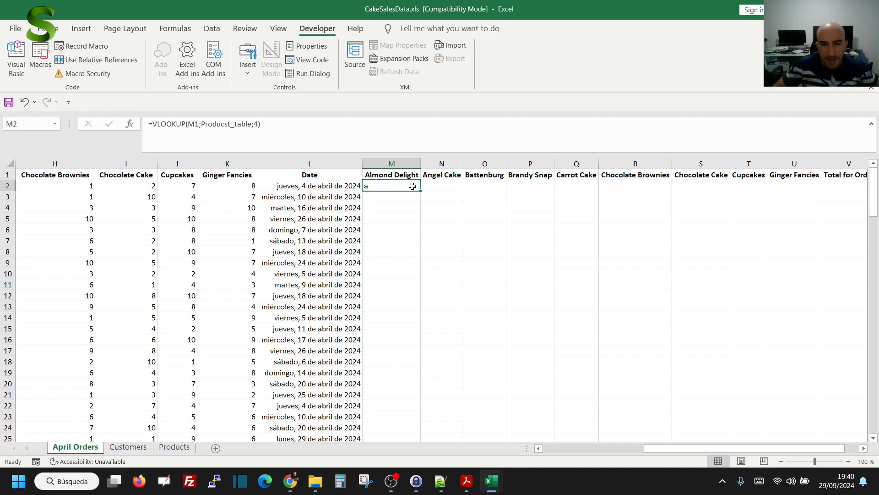
pyautogui.hotkey('ctrl', 'c')
pyautogui.click(428, 186)
pyautogui.hotkey('ctrl', 'v')
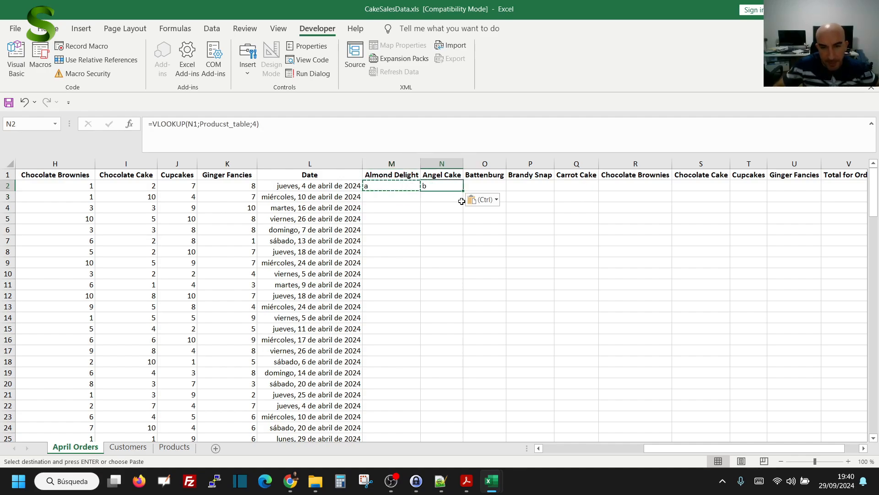
pyautogui.click(427, 207)
pyautogui.hotkey('ctrl', 'pagedown')
pyautogui.hotkey('ctrl', 'pagedown')
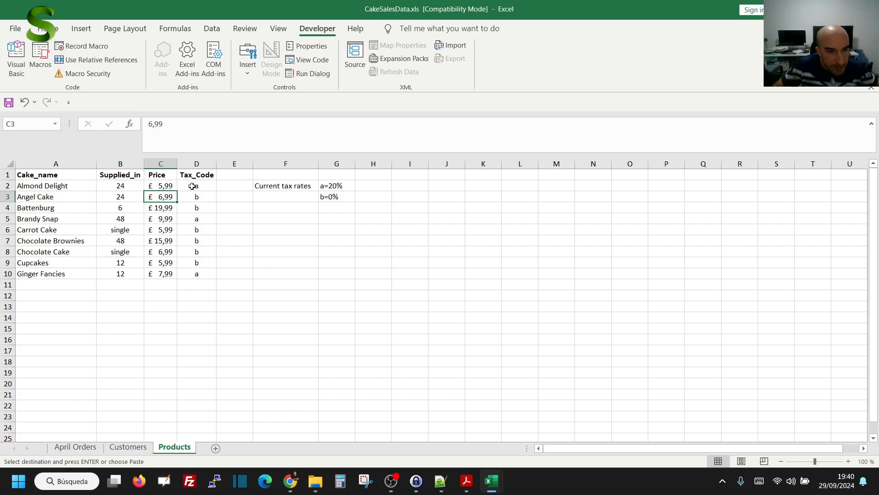
pyautogui.hotkey('ctrl', 'pageup')
pyautogui.hotkey('ctrl', 'pageup')
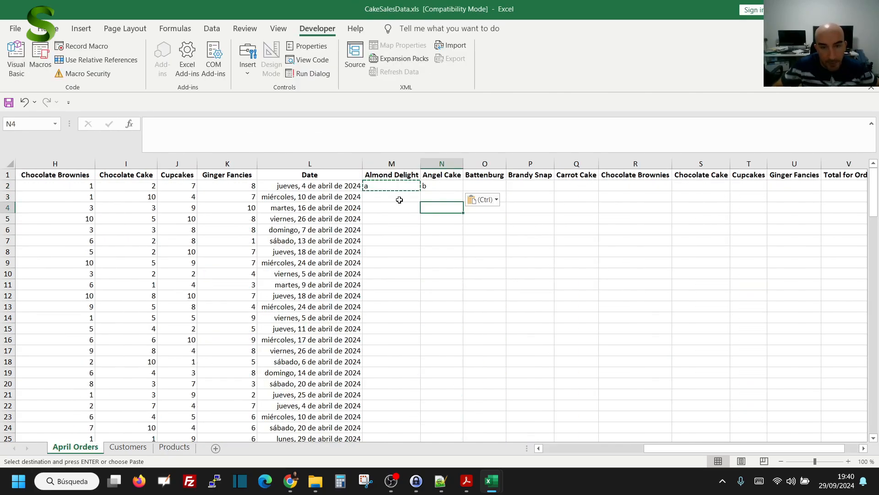
# Step: Wrap the tax code lookup in M2 in an IF function that tests whether its result equals "a"
pyautogui.click(398, 185)
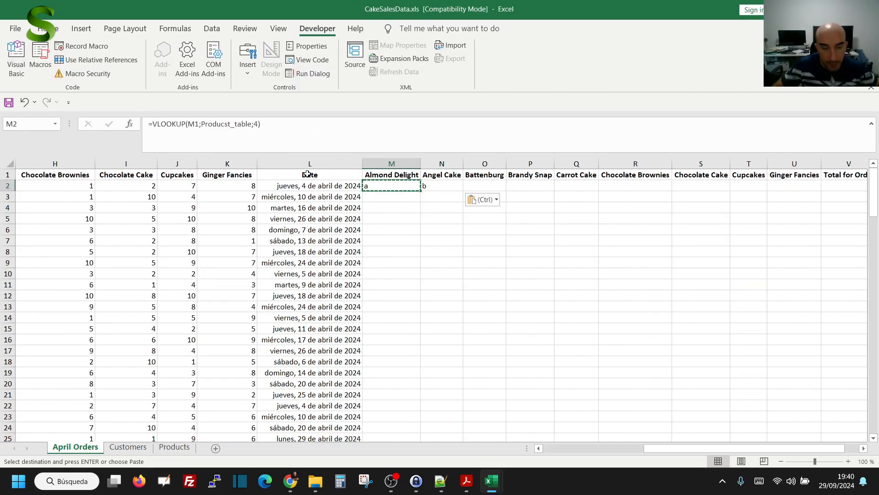
pyautogui.click(156, 120)
pyautogui.click(156, 120)
pyautogui.write('if(')
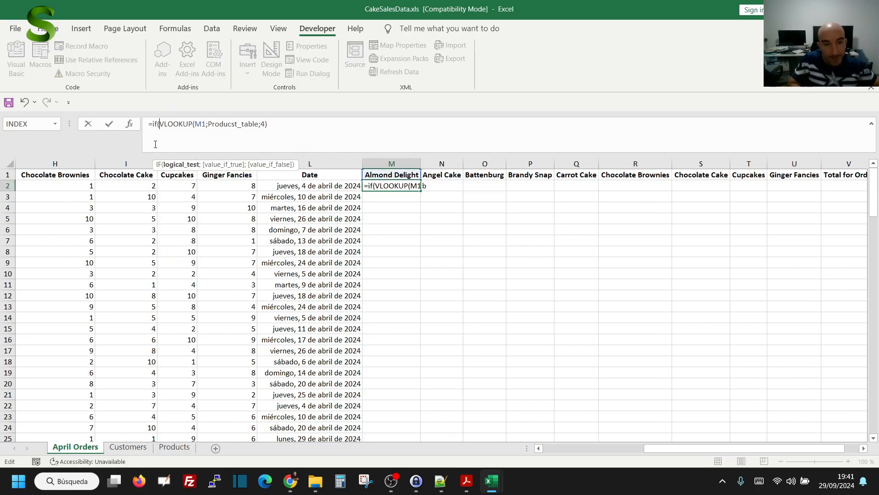
pyautogui.click(275, 123)
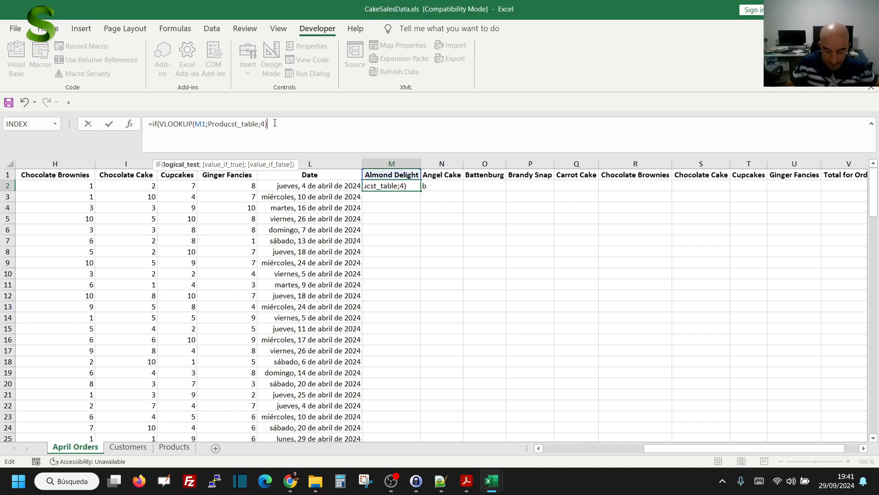
pyautogui.write('="a"')
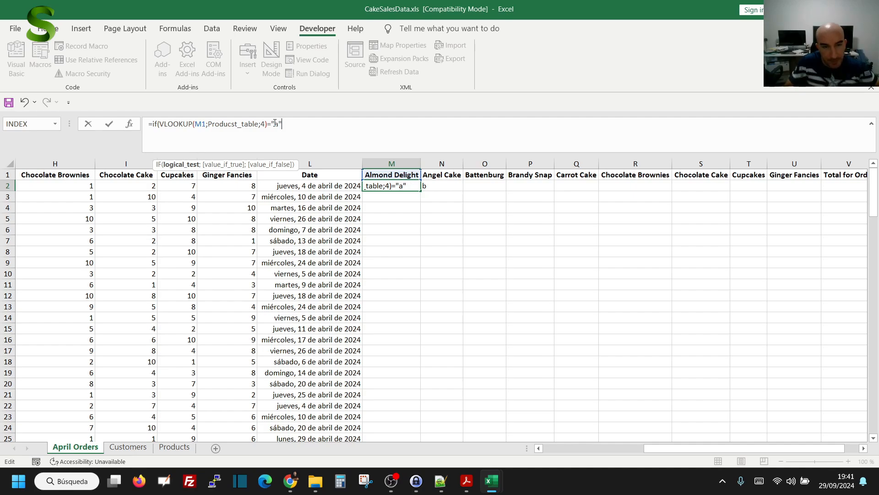
pyautogui.write(';')
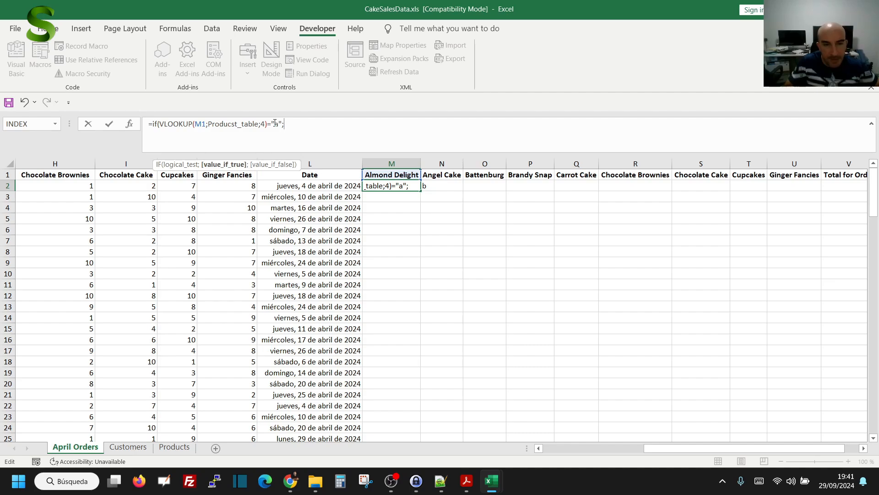
pyautogui.write('C')
pyautogui.press('BackSpace')
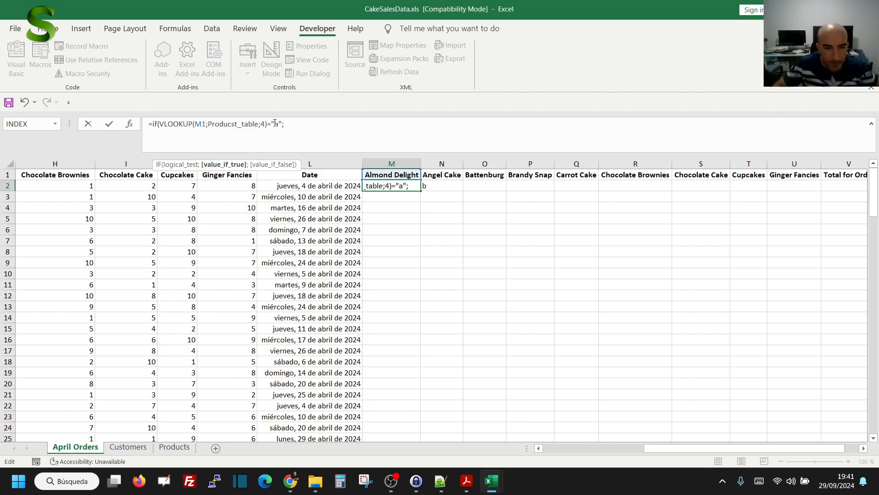
# Step: Build the value-if-true part of M2's formula as C2*vlookup(M1;Producst_table;3), multiplying the Almond Delight quantity by its price
pyautogui.moveTo(685, 448); pyautogui.dragTo(574, 448)
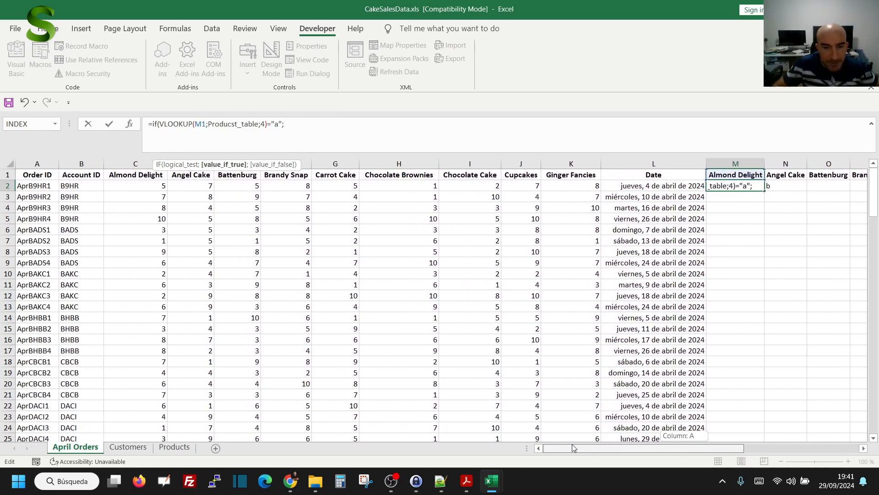
pyautogui.click(144, 186)
pyautogui.moveTo(656, 448); pyautogui.dragTo(727, 448)
pyautogui.write('*')
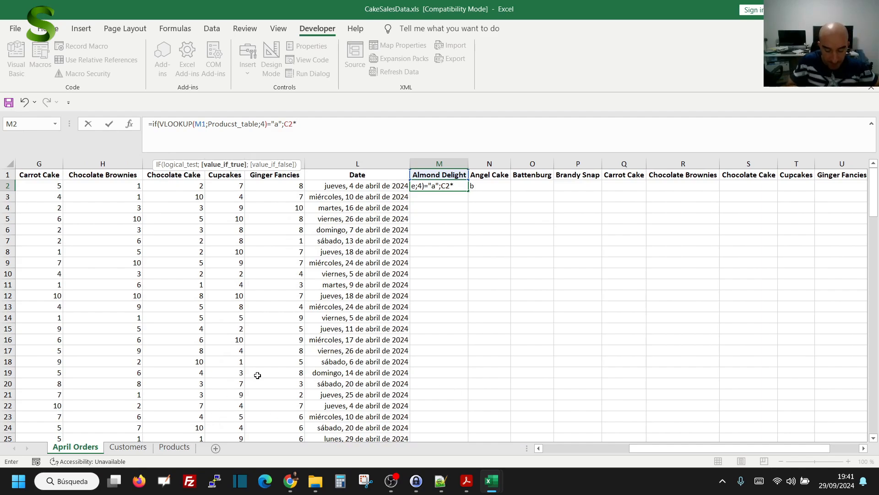
pyautogui.write('vlook')
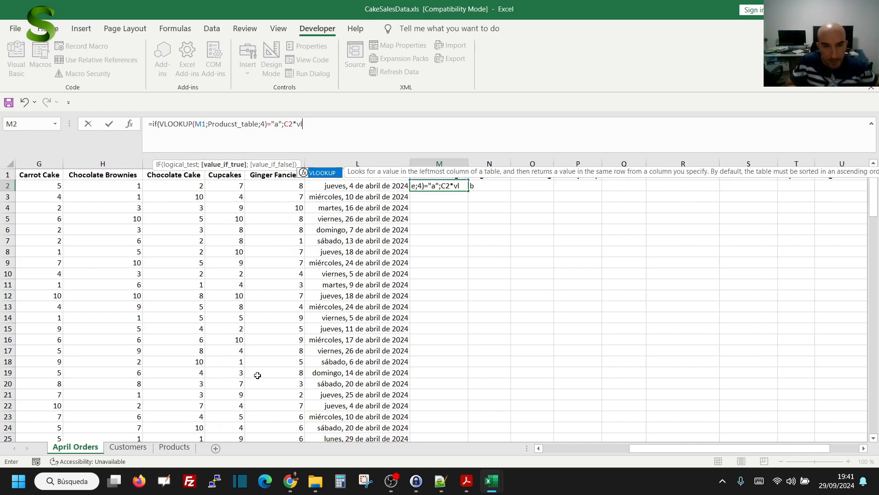
pyautogui.write('up')
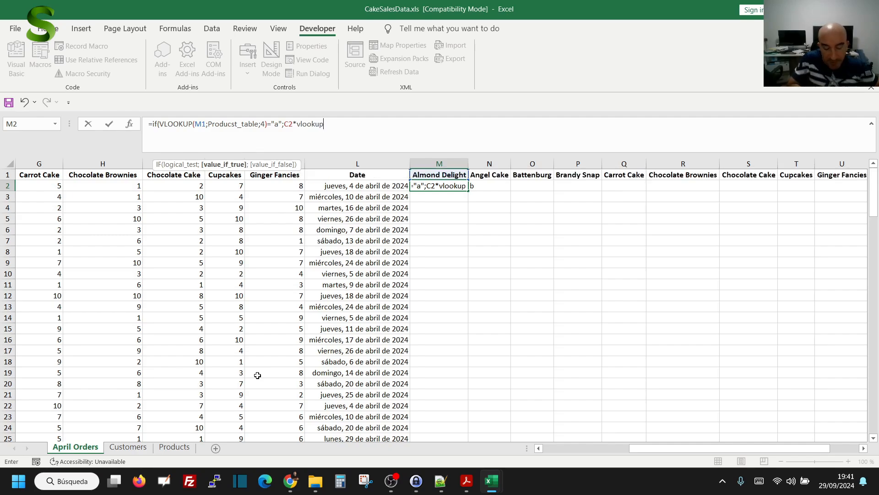
pyautogui.write('(M1')
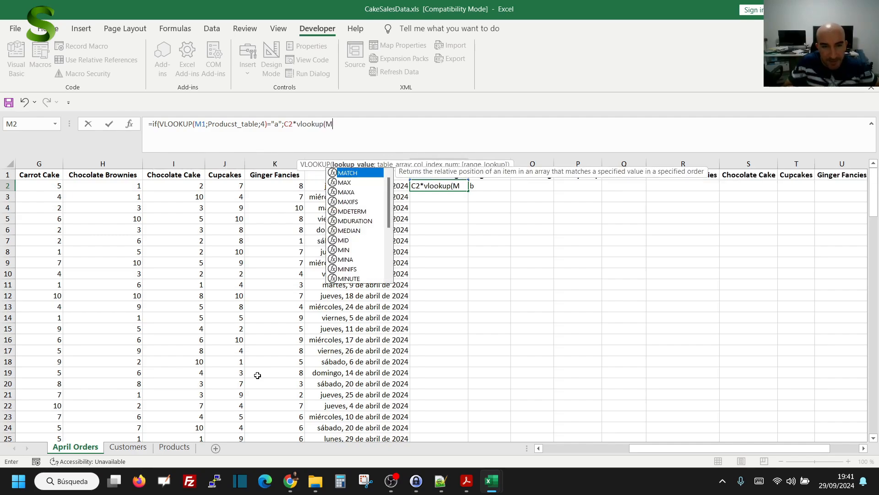
pyautogui.write(';Pro')
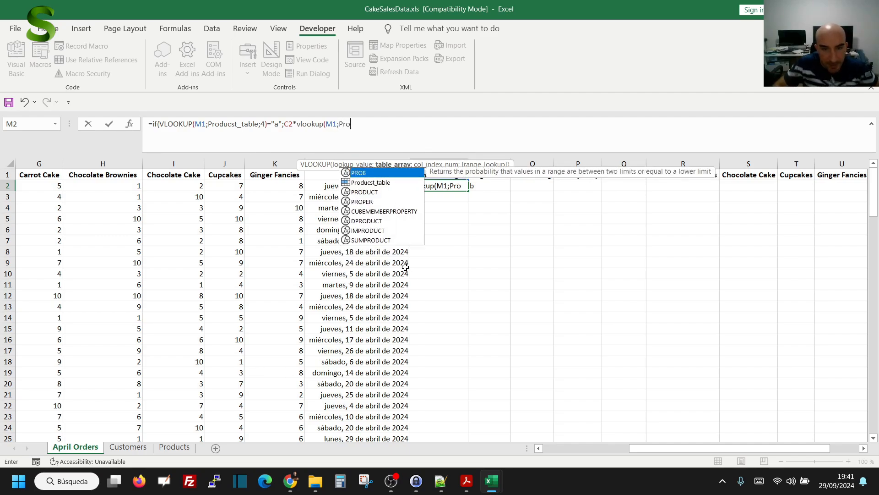
pyautogui.doubleClick(372, 182)
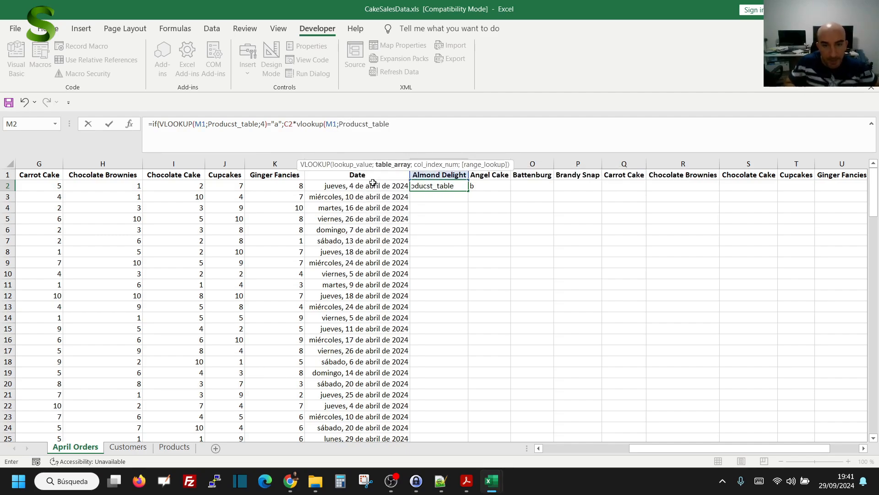
pyautogui.write(';3')
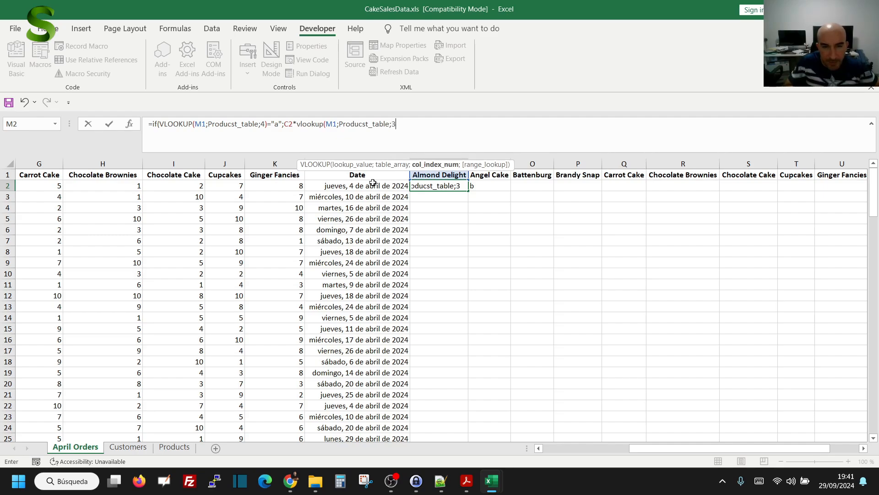
pyautogui.write(')')
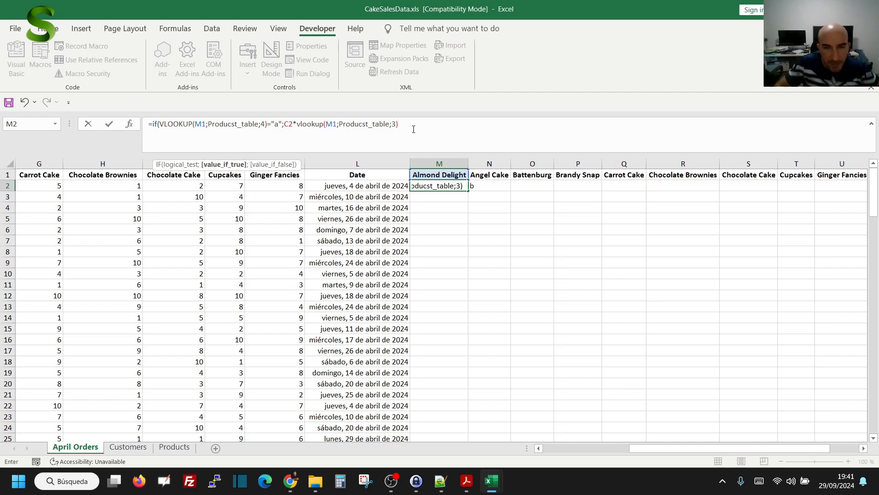
# Step: Copy the unfinished M2 formula, check the price column on the Products sheet, and restore the formula in M2
pyautogui.hotkey('shift', 'Home')
pyautogui.hotkey('ctrl', 'c')
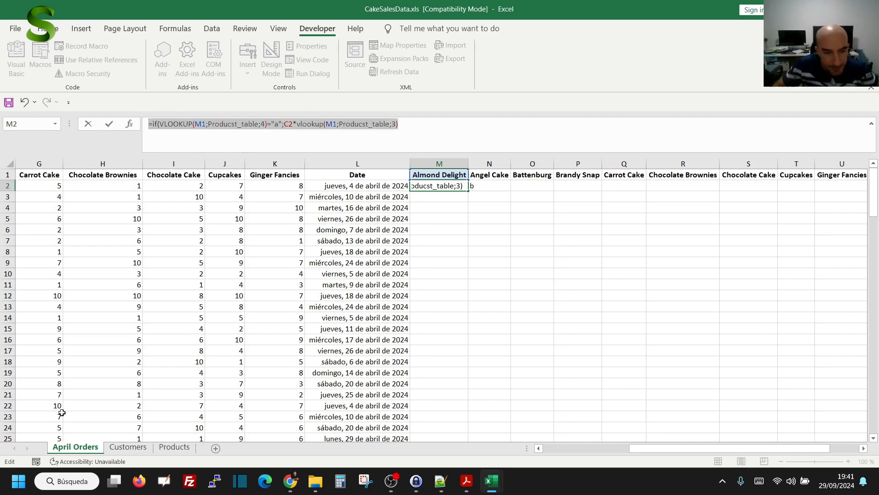
pyautogui.click(176, 447)
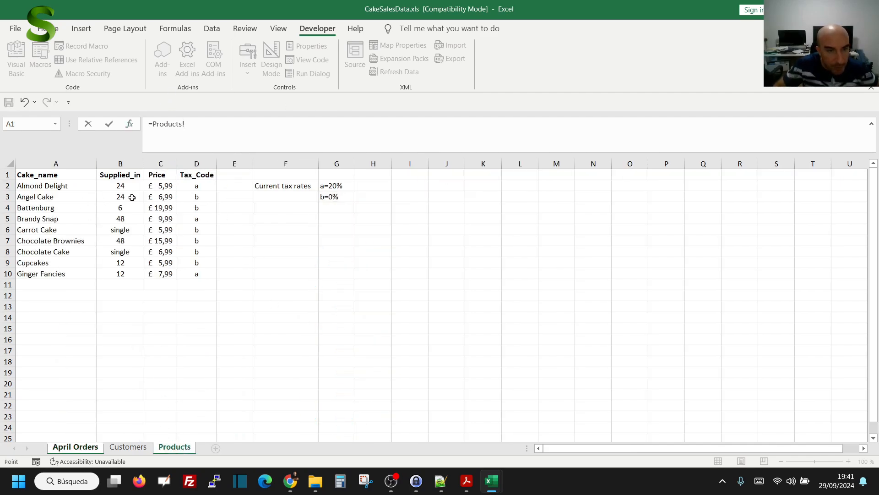
pyautogui.click(78, 448)
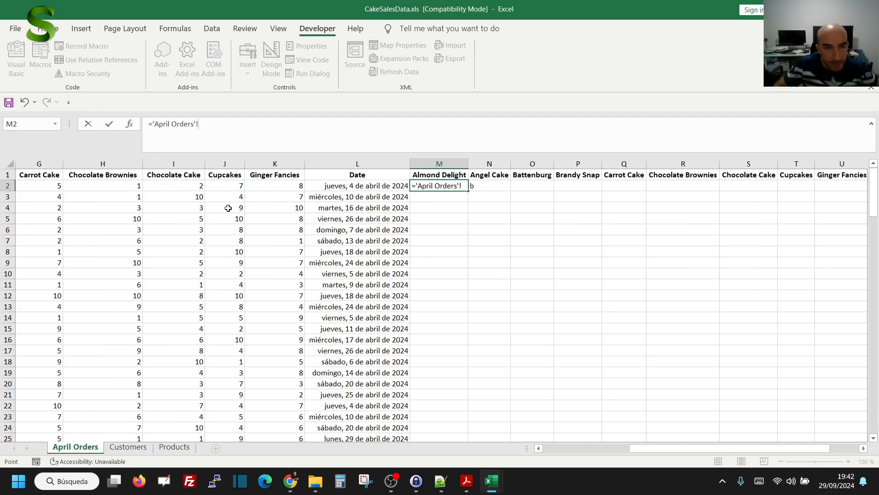
pyautogui.click(213, 128)
pyautogui.press('Escape')
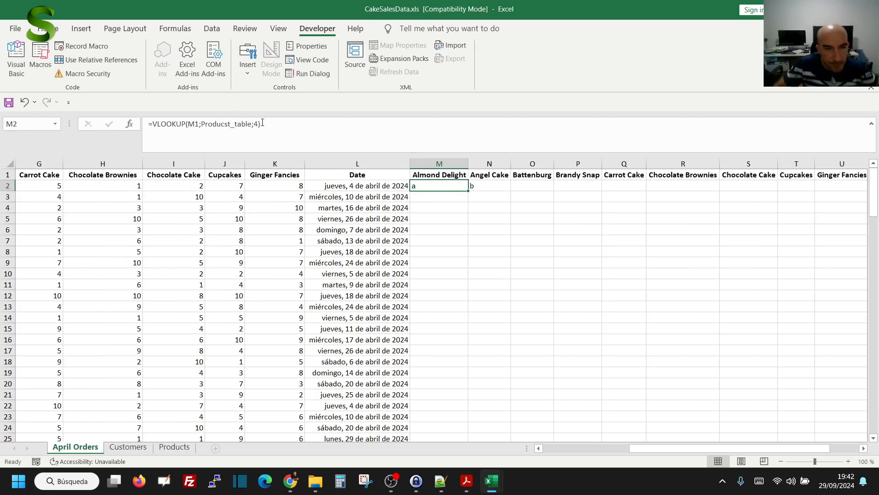
pyautogui.moveTo(272, 126); pyautogui.dragTo(145, 126)
pyautogui.hotkey('ctrl', 'v')
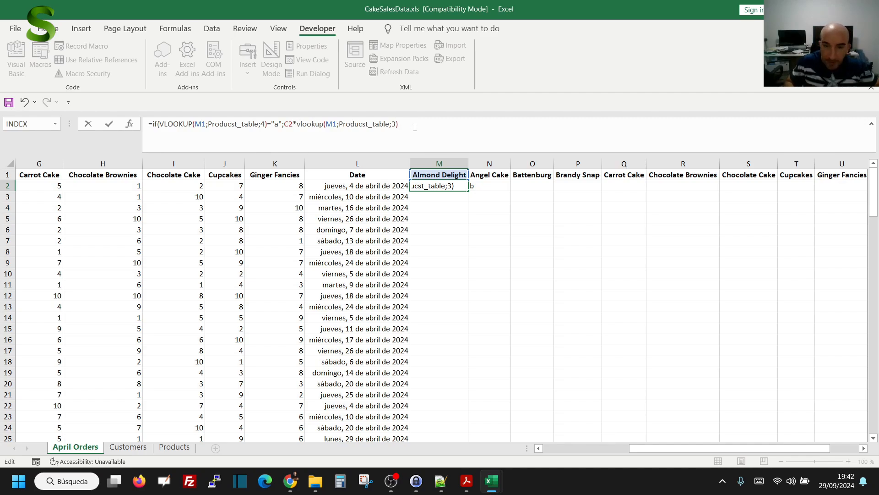
# Step: Multiply M2's value-if-true by 1.20, then check the tax rates on the Products sheet and restore the copied formula
pyautogui.write('*1.20')
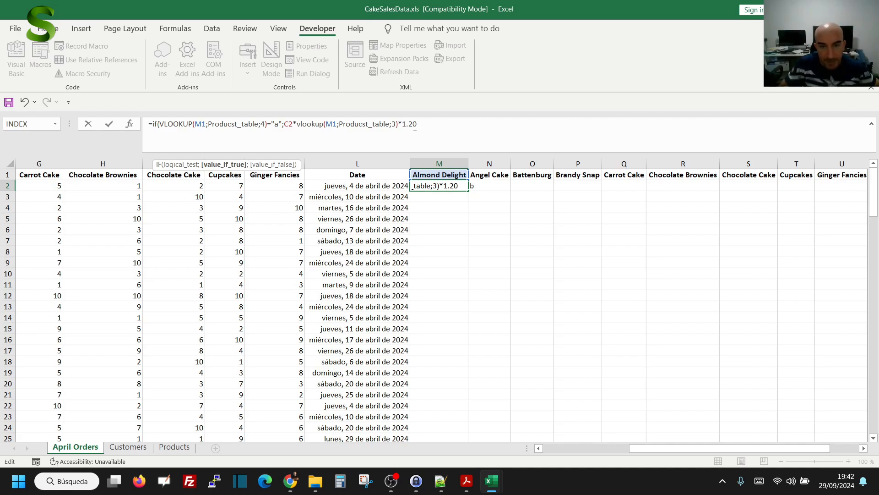
pyautogui.write(';')
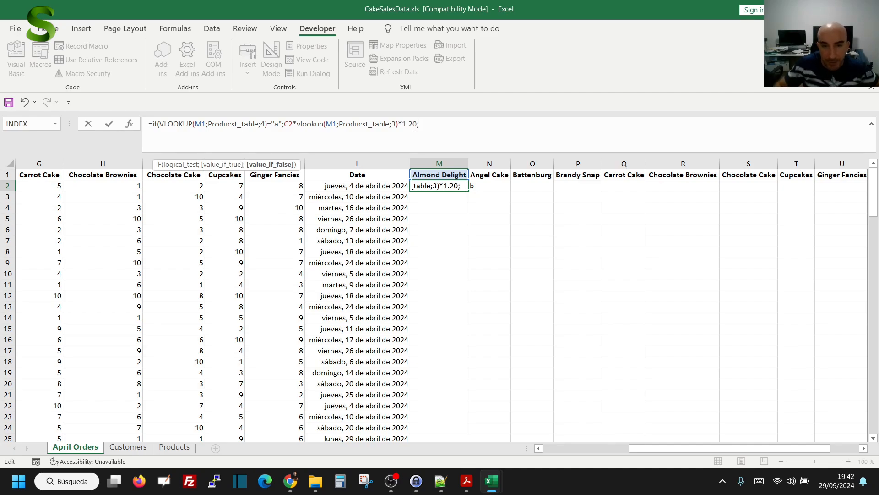
pyautogui.hotkey('shift', 'Home')
pyautogui.hotkey('ctrl', 'c')
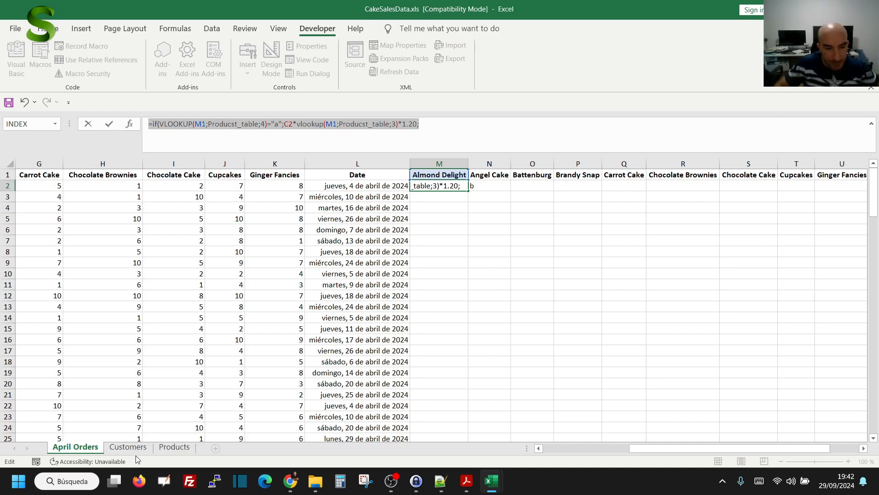
pyautogui.click(167, 451)
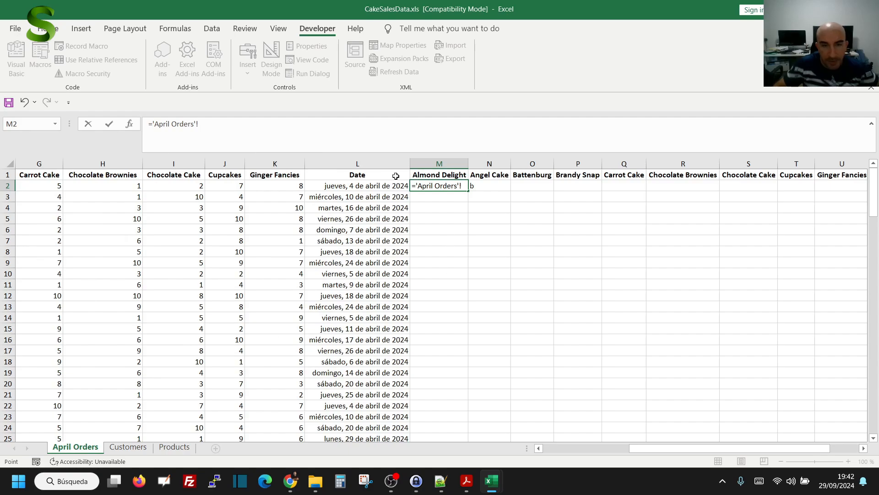
pyautogui.tripleClick(241, 125)
pyautogui.hotkey('ctrl', 'v')
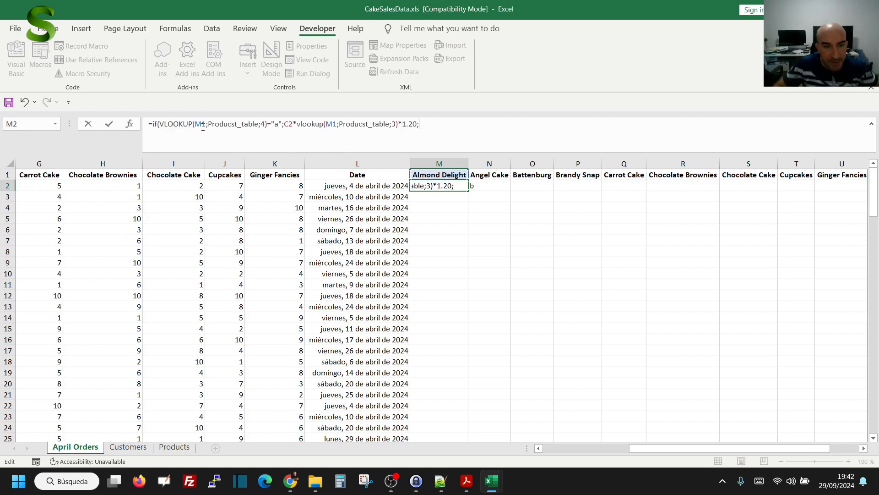
# Step: Add C2*vlookup(M1;Producst_table;3) as the value-if-false, reusing the existing price lookup, and close the IF in M2
pyautogui.click(430, 125)
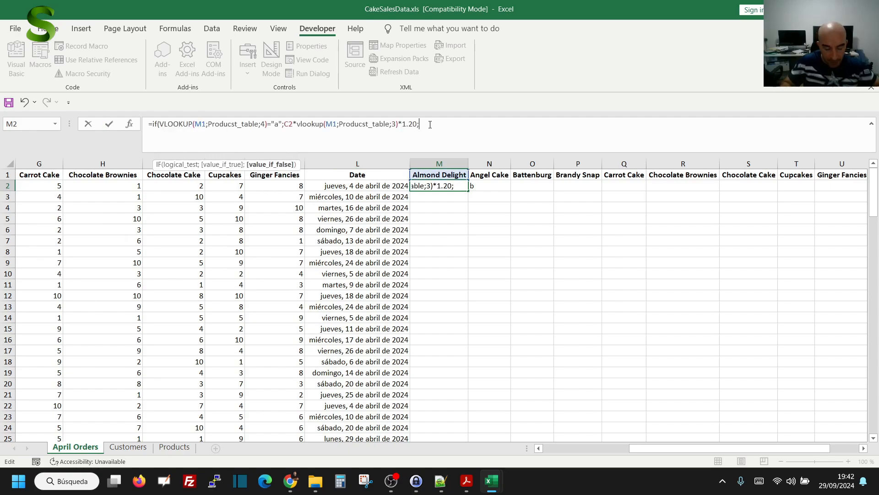
pyautogui.write('C2*')
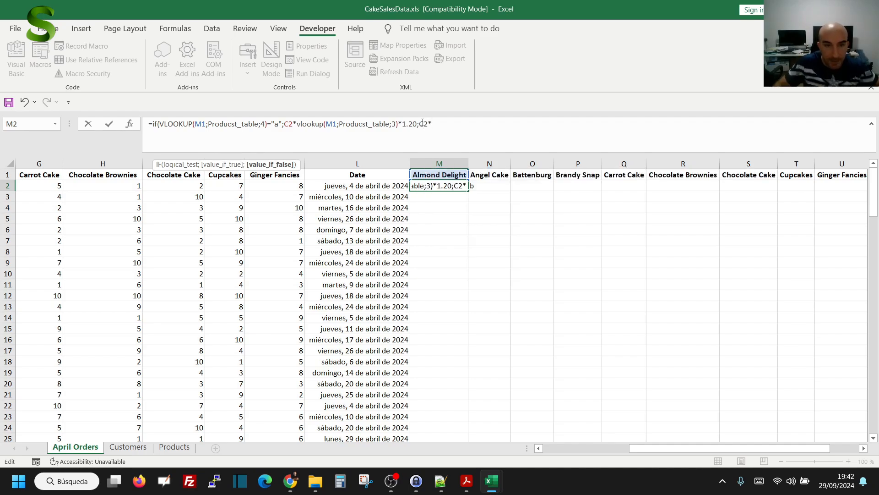
pyautogui.moveTo(295, 124); pyautogui.dragTo(398, 127)
pyautogui.hotkey('ctrl', 'c')
pyautogui.click(447, 128)
pyautogui.hotkey('ctrl', 'v')
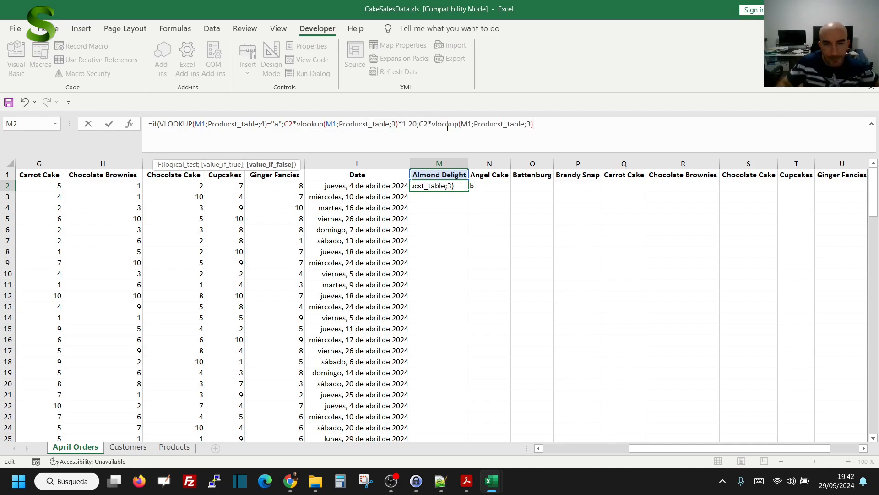
pyautogui.write(')')
pyautogui.press('Return')
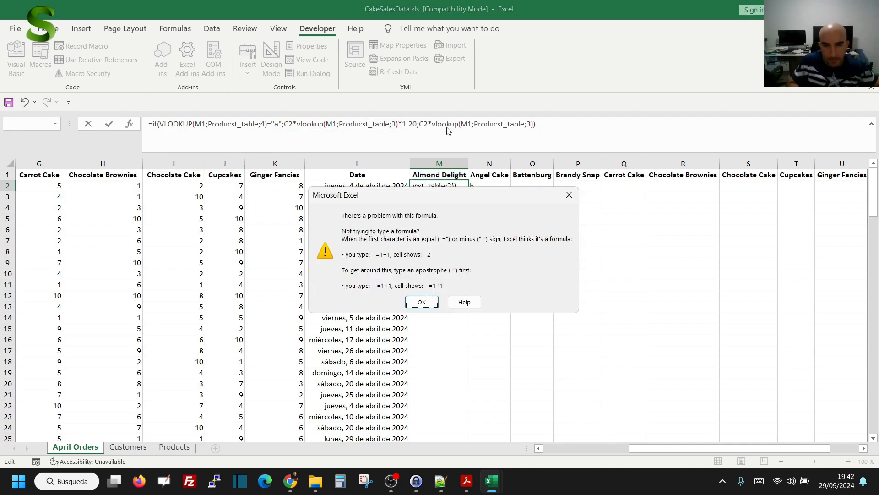
# Step: Correct the tax multiplier in M2's formula to 1,2 with a decimal comma and enter the formula
pyautogui.press('Return')
pyautogui.write('1.20')
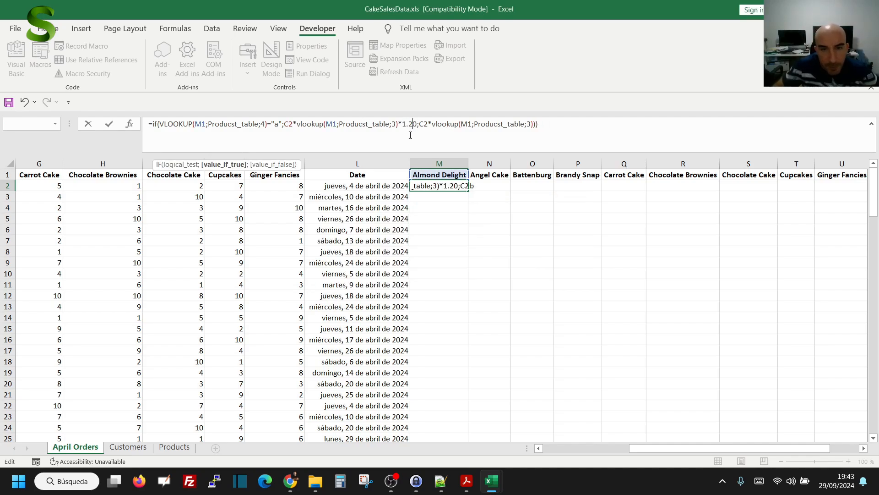
pyautogui.press('Return')
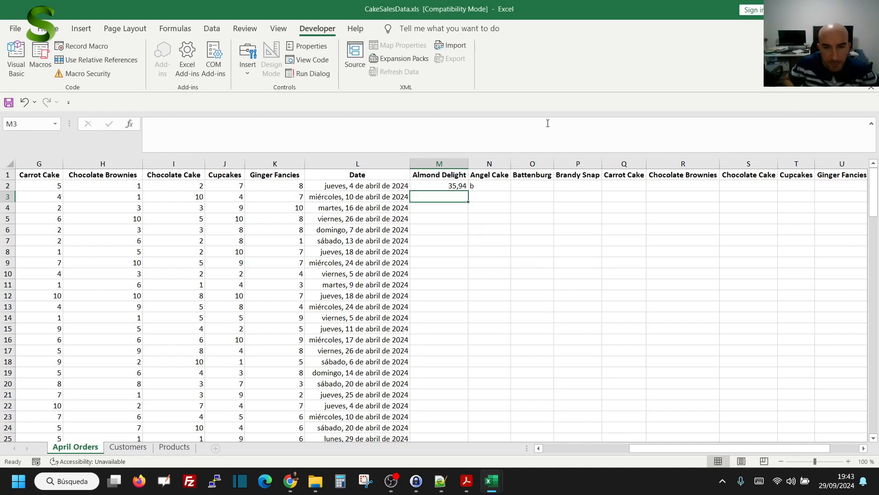
# Step: Review M2's formula part by part: the tax-code test, the value-if-true with its tax multiplier, and the value-if-false
pyautogui.click(170, 126)
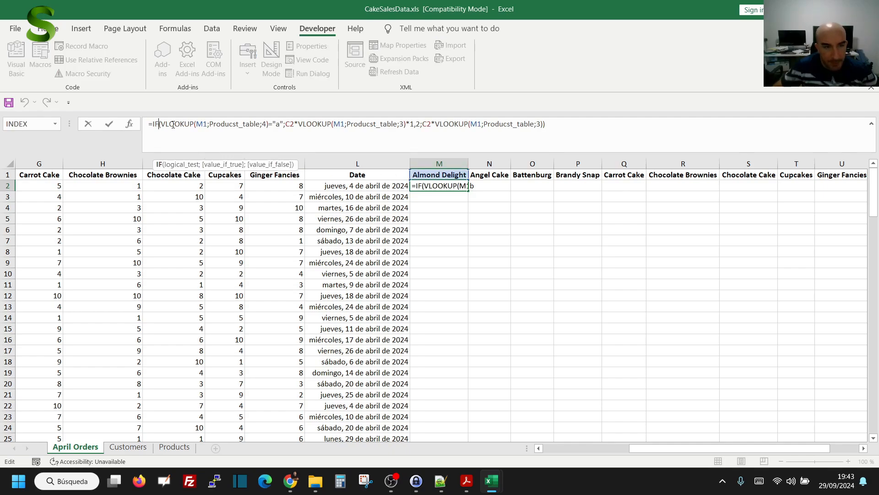
pyautogui.moveTo(161, 127); pyautogui.dragTo(281, 125)
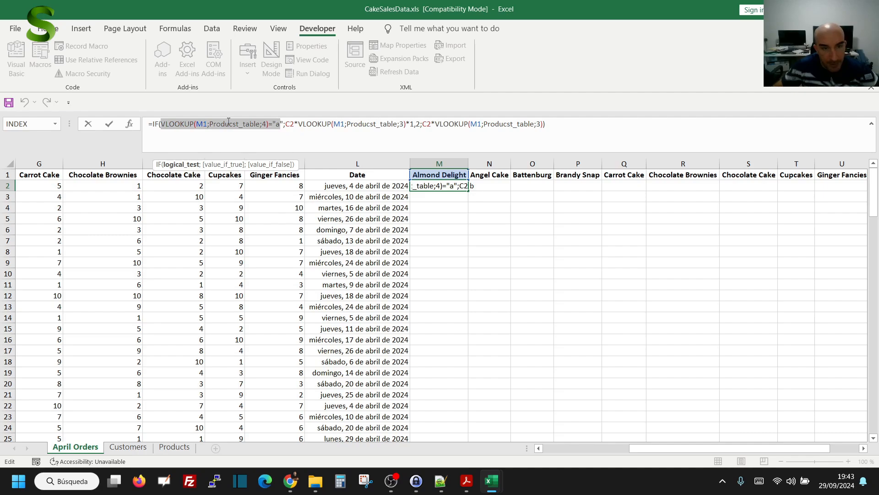
pyautogui.click(267, 124)
pyautogui.click(280, 123)
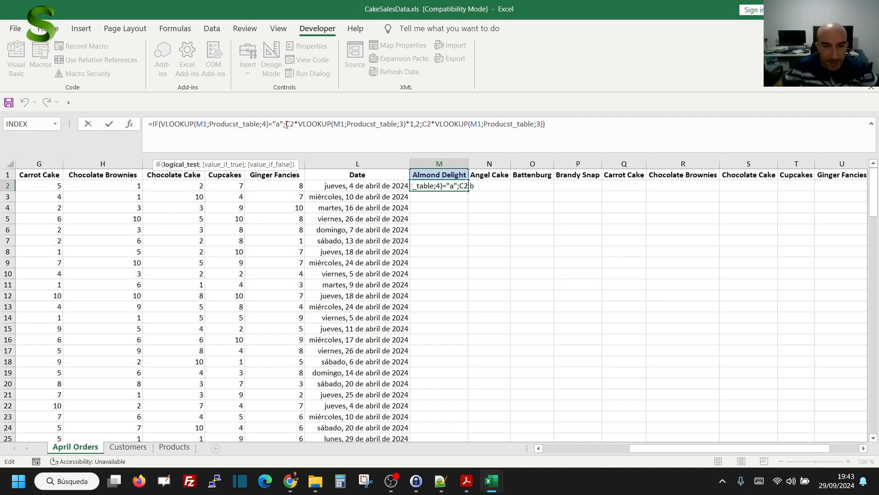
pyautogui.doubleClick(289, 125)
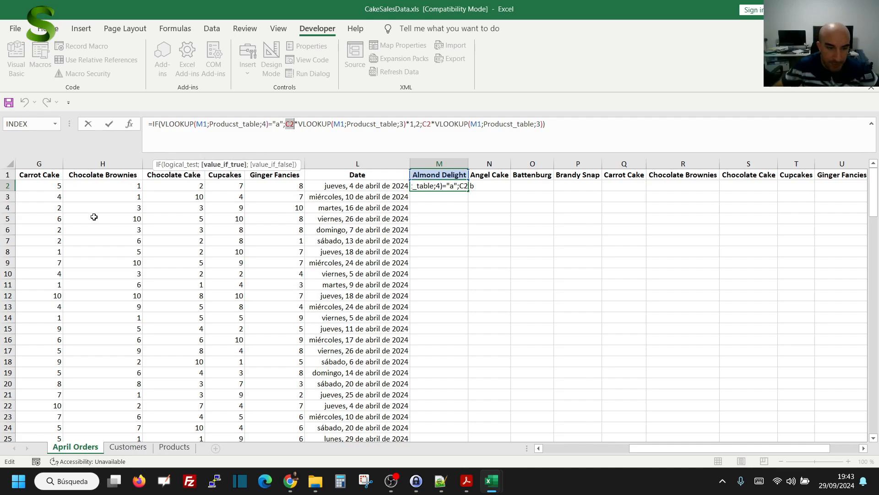
pyautogui.moveTo(298, 124); pyautogui.dragTo(412, 125)
pyautogui.click(422, 123)
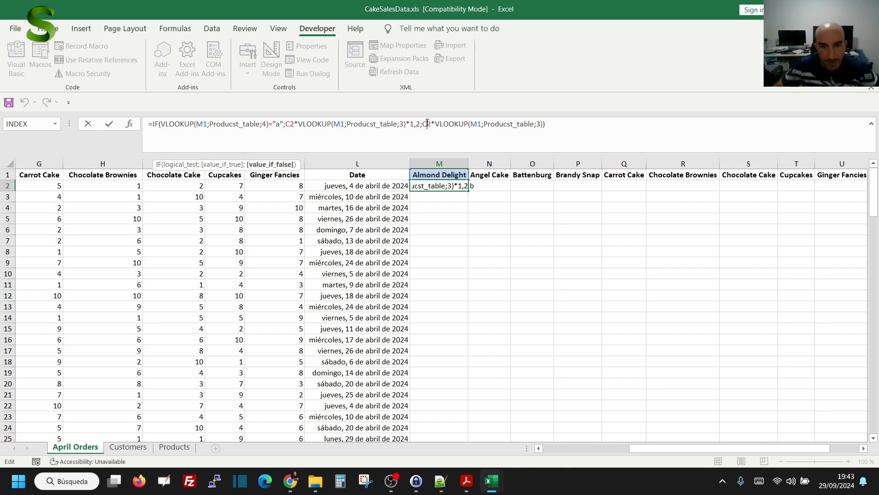
pyautogui.moveTo(423, 123); pyautogui.dragTo(543, 123)
pyautogui.click(439, 124)
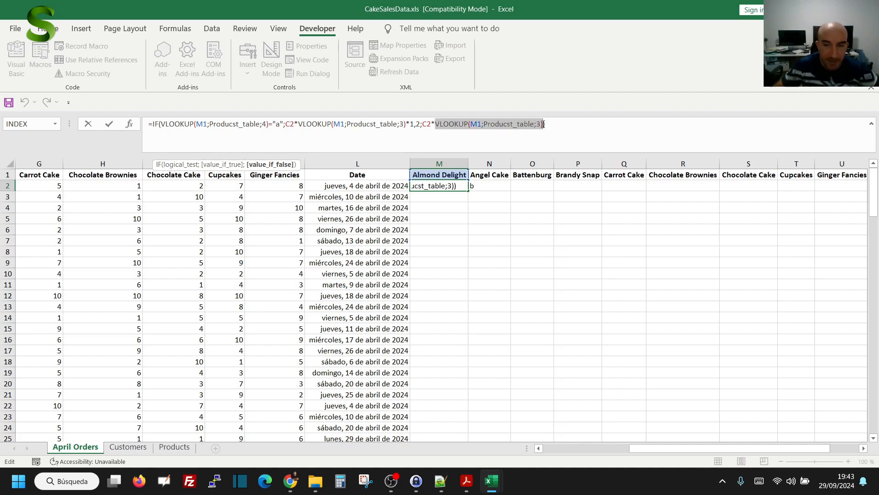
pyautogui.click(549, 124)
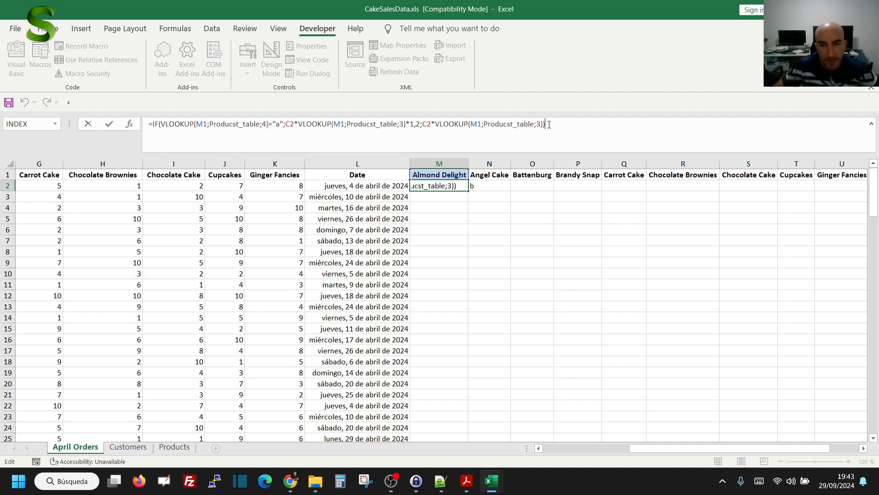
pyautogui.press('Return')
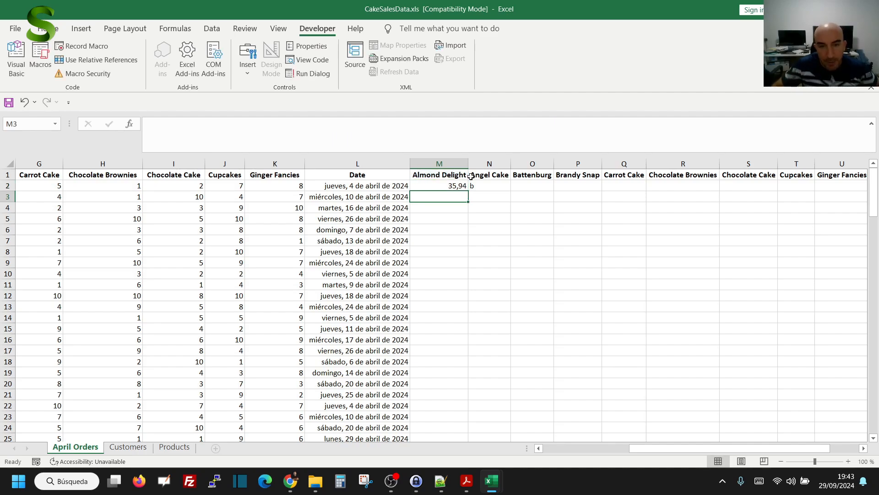
# Step: Compare M2's cost with the Almond Delight value in the question paper's sample table, then return to the formula in the workbook
pyautogui.click(449, 188)
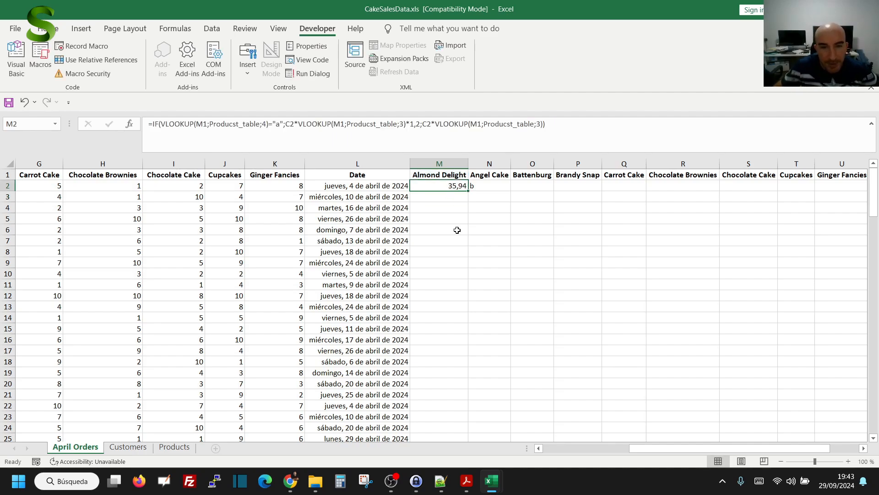
pyautogui.hotkey('alt', 'Tab')
pyautogui.moveTo(262, 321); pyautogui.dragTo(276, 321)
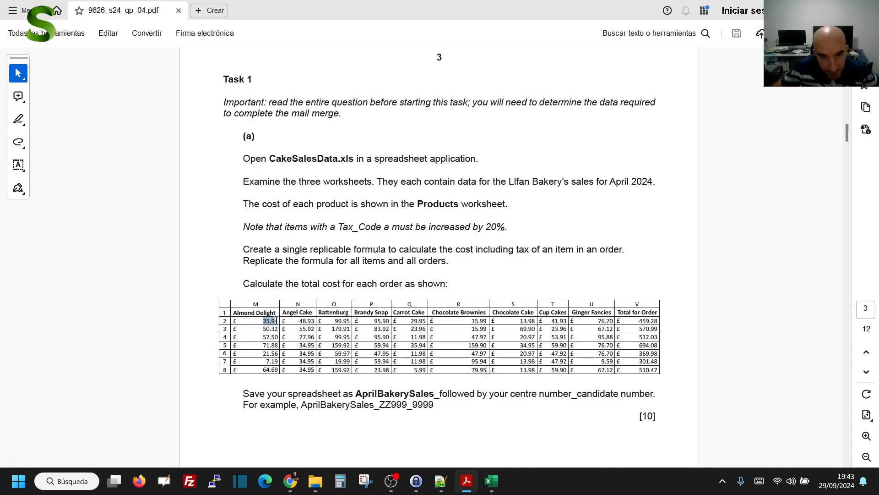
pyautogui.click(477, 256)
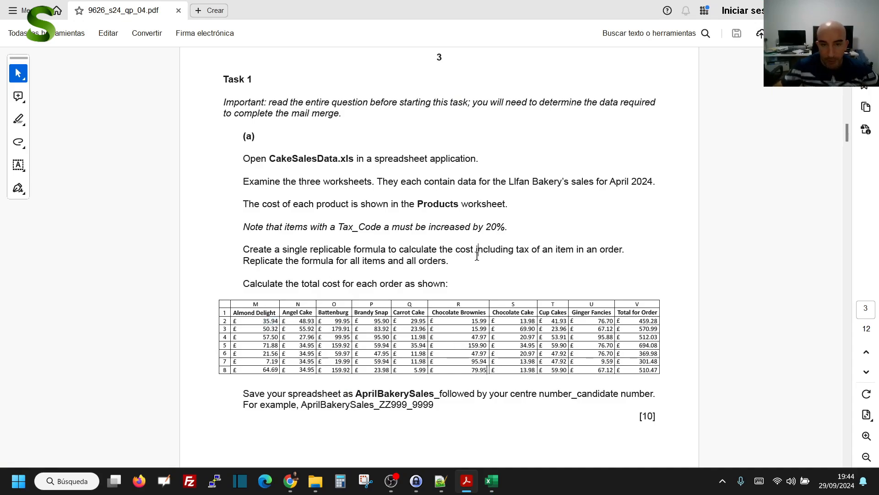
pyautogui.hotkey('alt', 'Tab')
pyautogui.click(272, 124)
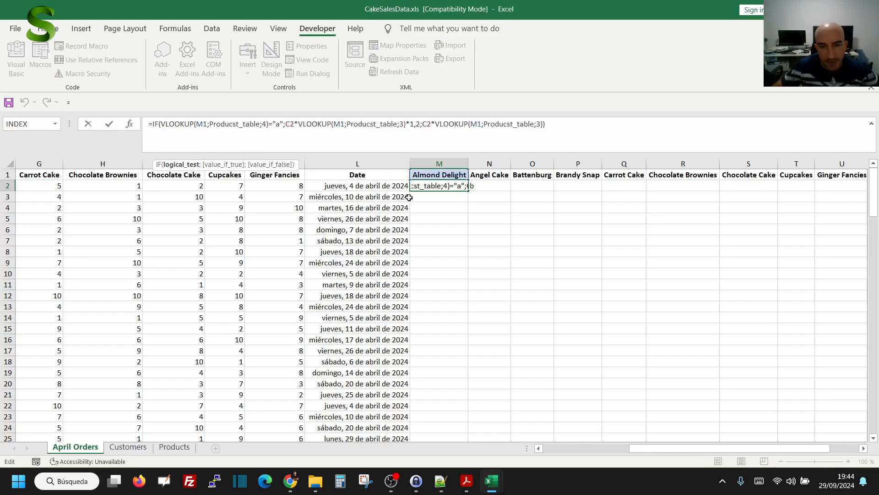
pyautogui.hotkey('ctrl', 'Return')
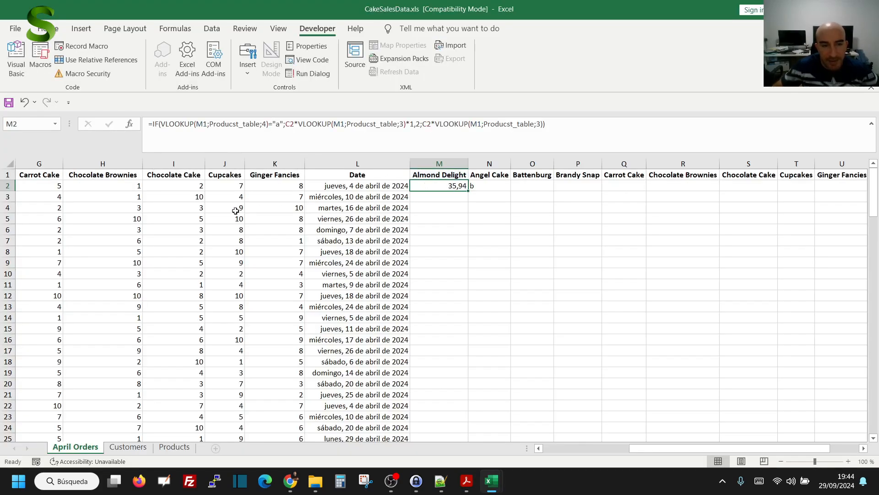
# Step: Try M2's formula without the C2* quantity multiplier in both the value-if-true and the value-if-false
pyautogui.click(50, 188)
pyautogui.click(439, 188)
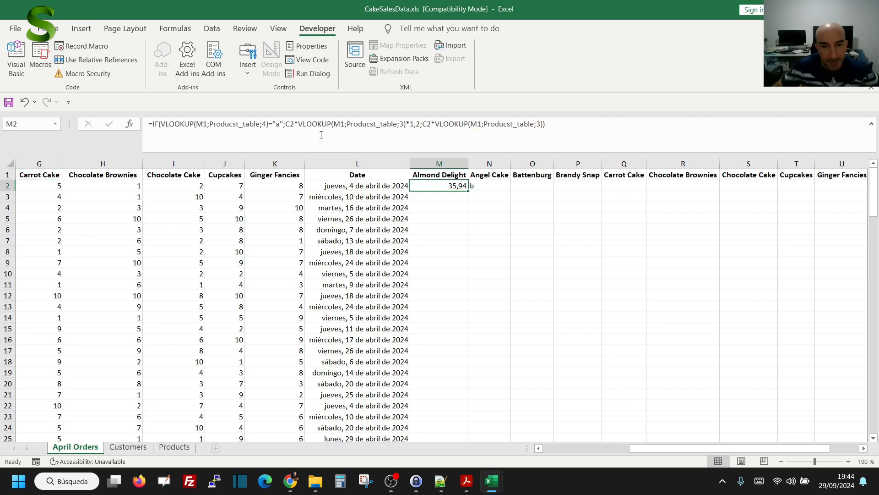
pyautogui.doubleClick(290, 125)
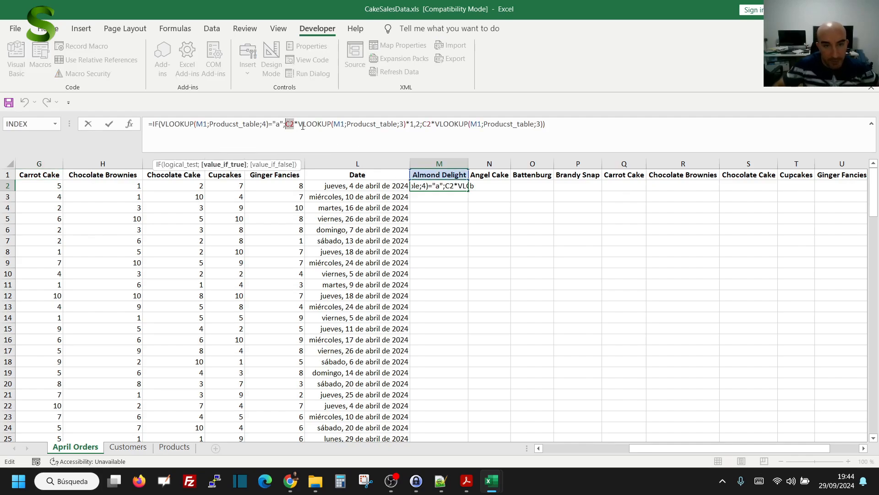
pyautogui.click(300, 126)
pyautogui.hotkey('shift', 'Left')
pyautogui.hotkey('shift', 'Left')
pyautogui.hotkey('shift', 'Left')
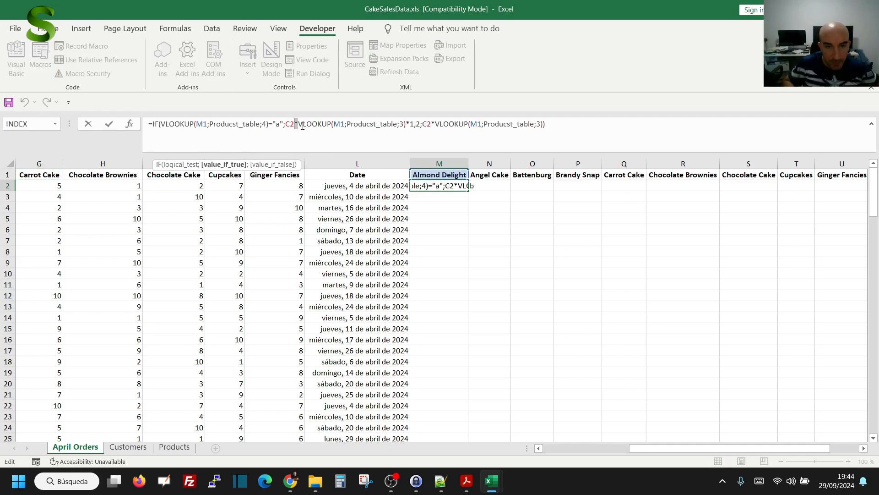
pyautogui.press('BackSpace')
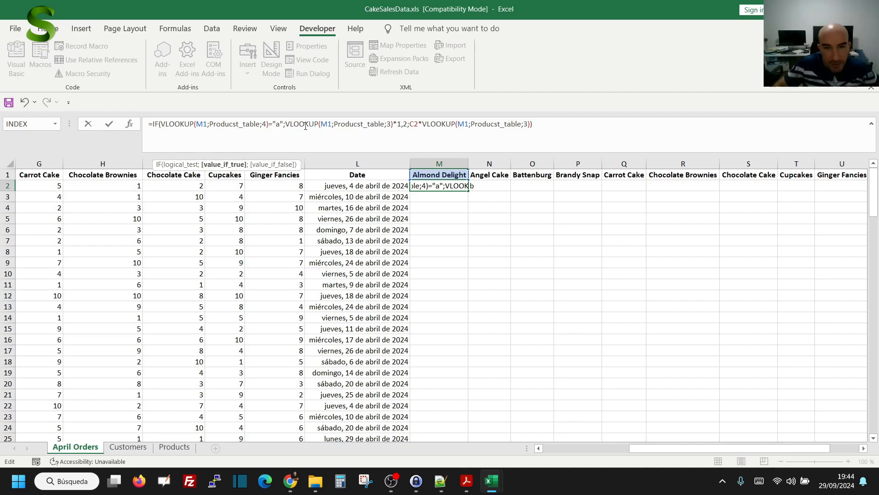
pyautogui.click(423, 123)
pyautogui.press('BackSpace')
pyautogui.press('BackSpace')
pyautogui.press('BackSpace')
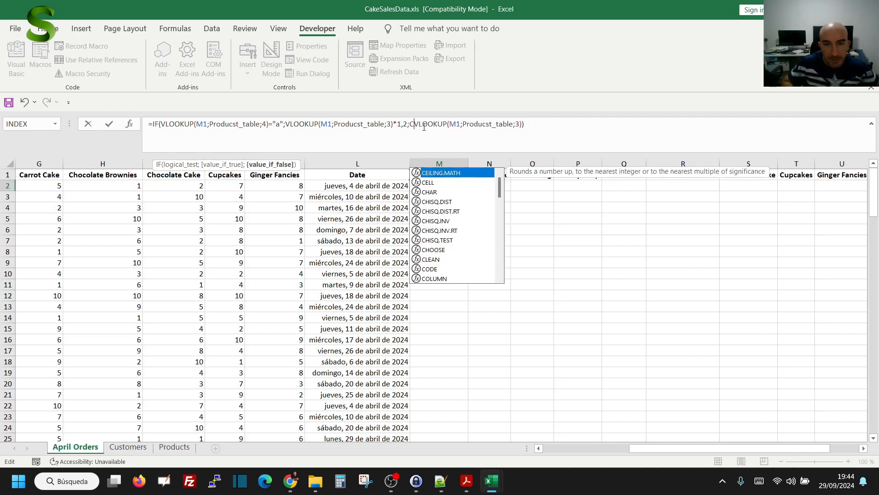
pyautogui.press('Return')
pyautogui.click(458, 185)
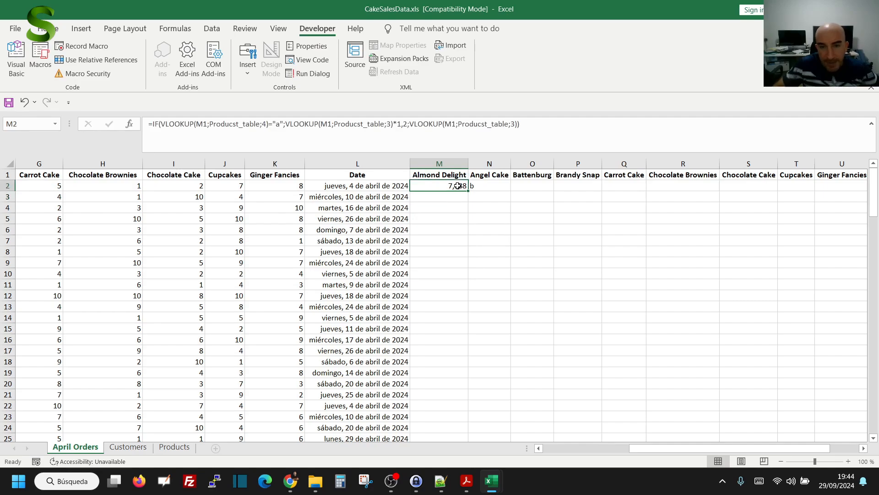
# Step: Check the result against the question paper's first Almond Delight value, then undo the removal of C2* from M2's formula
pyautogui.hotkey('alt', 'Tab')
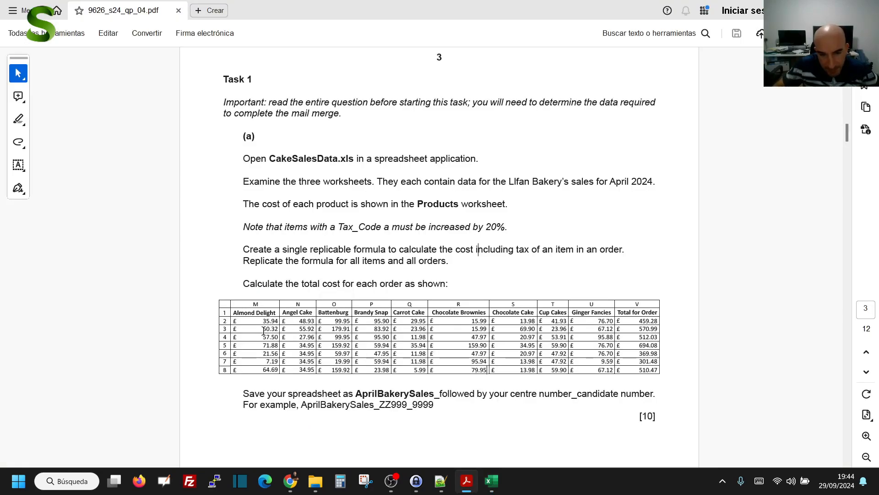
pyautogui.moveTo(262, 321); pyautogui.dragTo(269, 323)
pyautogui.hotkey('alt', 'Tab')
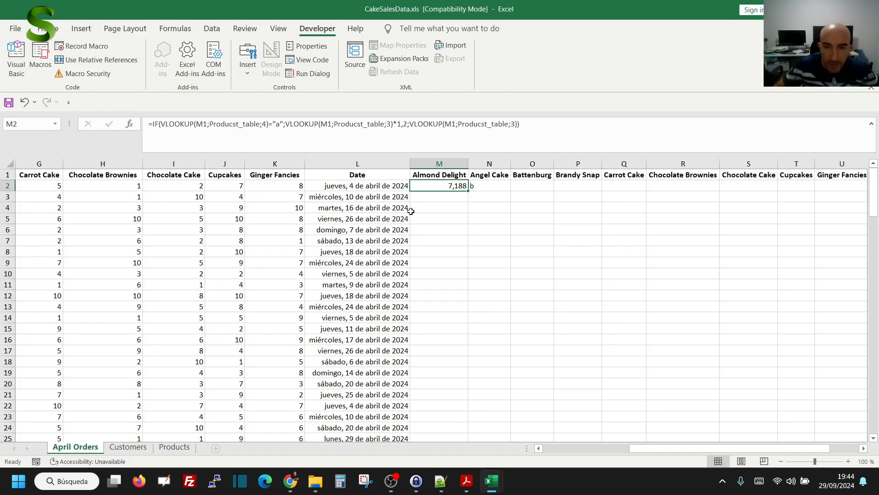
pyautogui.hotkey('ctrl', 'z')
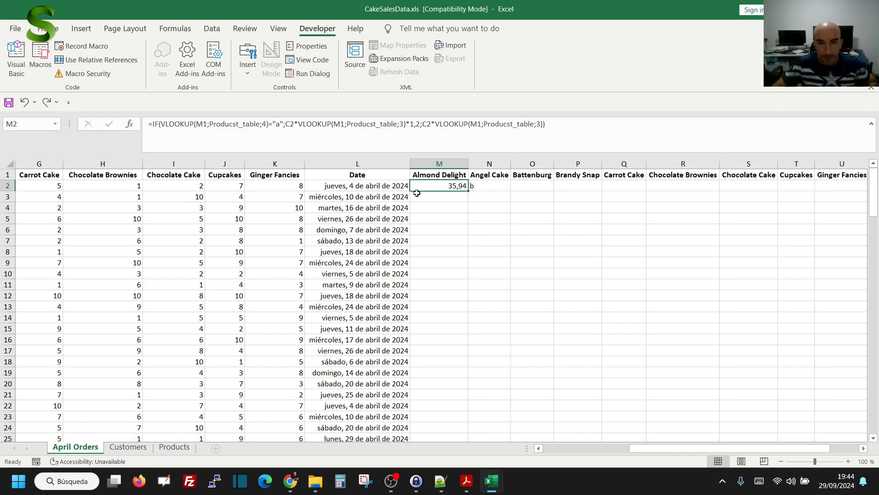
pyautogui.click(434, 205)
pyautogui.click(437, 186)
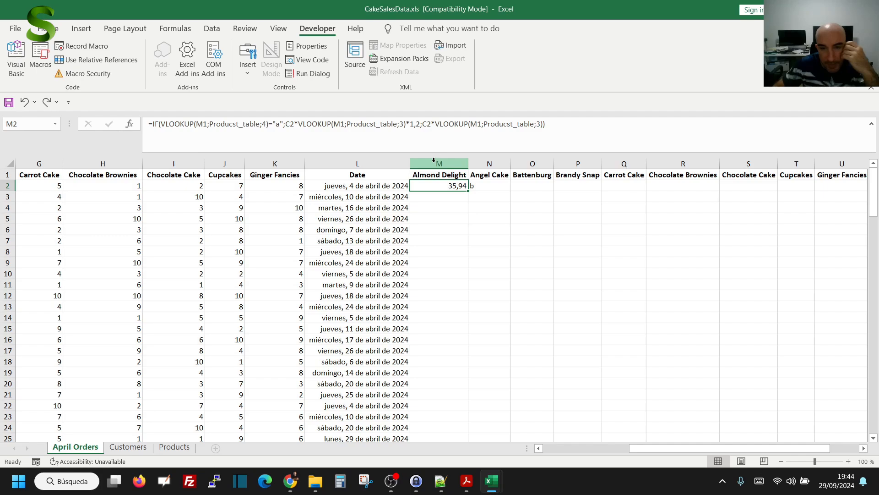
# Step: Format columns M to V as Currency with 2 decimal places and the £ English (United Kingdom) symbol, checking the question paper's sample table
pyautogui.moveTo(437, 163); pyautogui.dragTo(777, 162)
pyautogui.hotkey('alt', 'Tab')
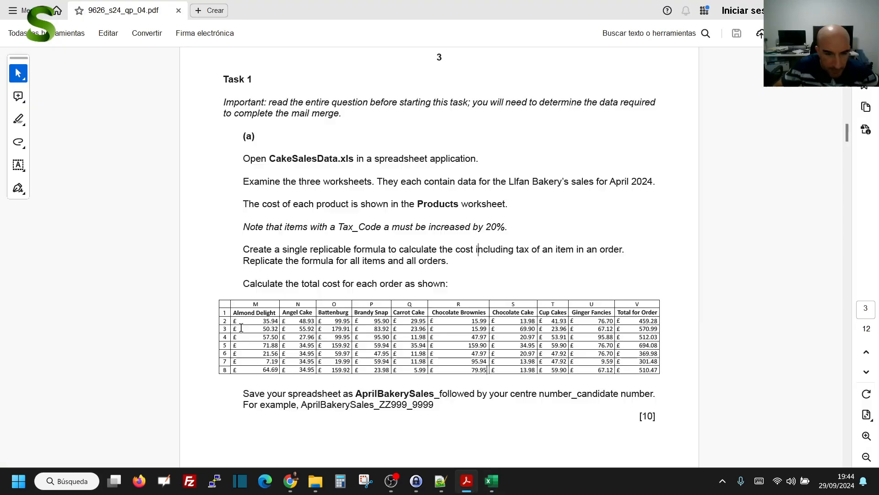
pyautogui.moveTo(241, 328); pyautogui.dragTo(264, 321)
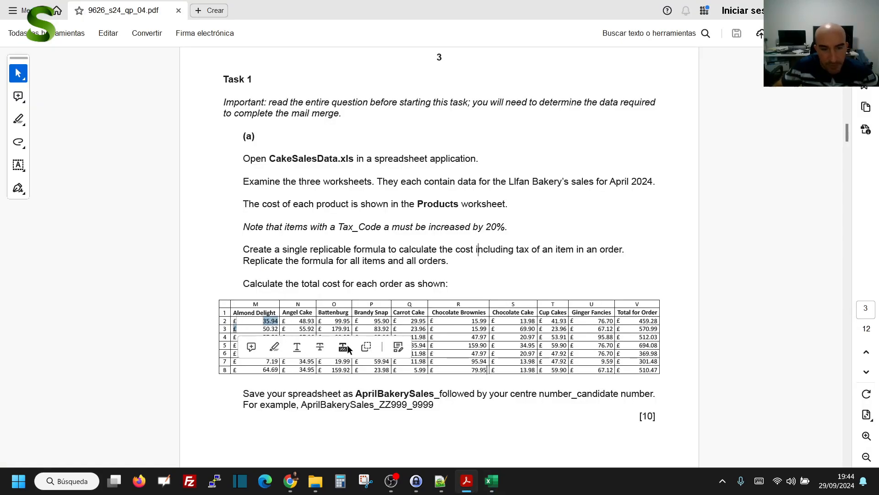
pyautogui.hotkey('alt', 'Tab')
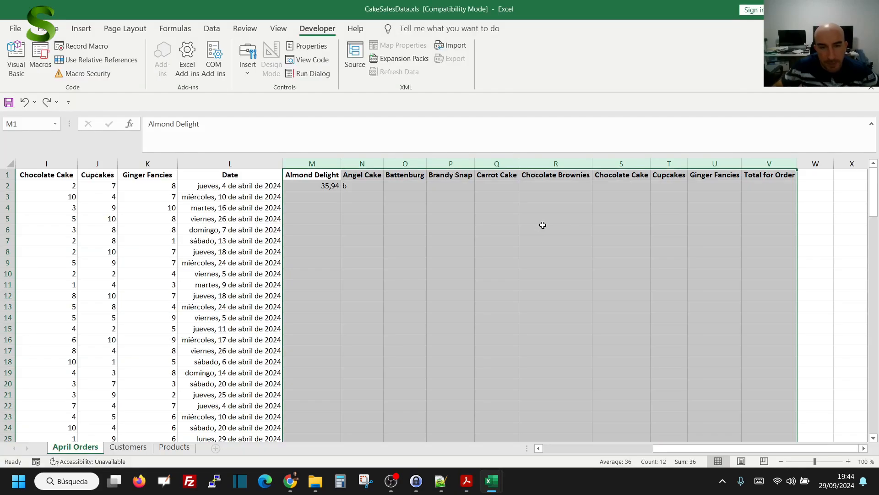
pyautogui.rightClick(584, 170)
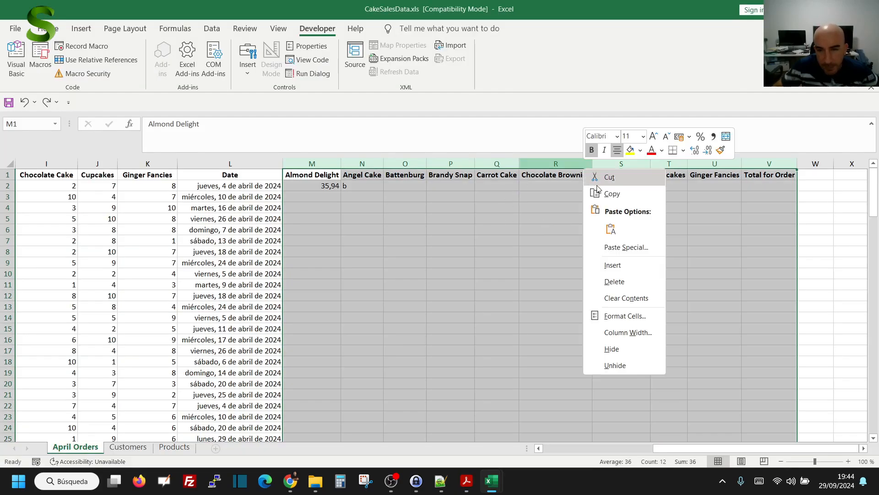
pyautogui.click(626, 315)
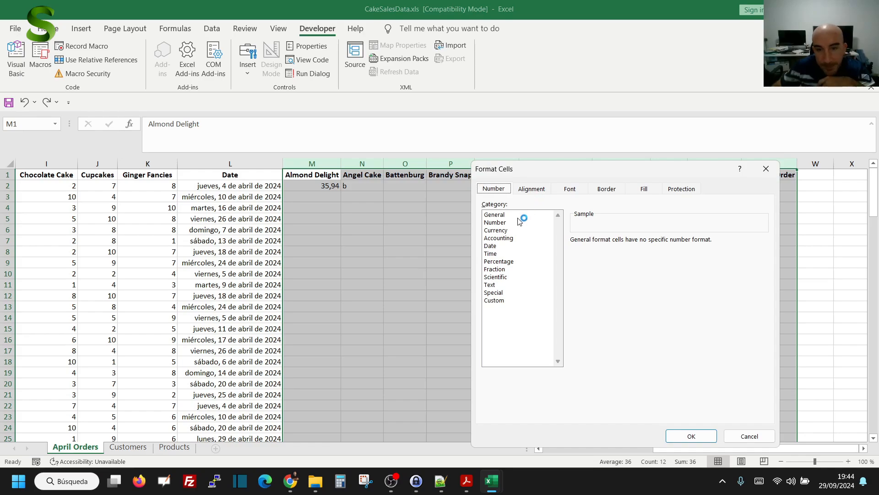
pyautogui.click(503, 230)
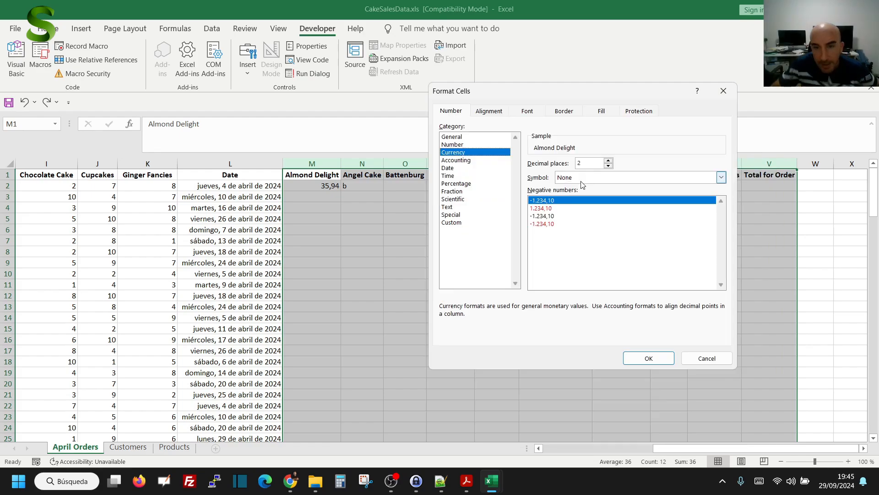
pyautogui.click(582, 178)
pyautogui.scroll(-1, 606, 259)
pyautogui.scroll(-2, 606, 259)
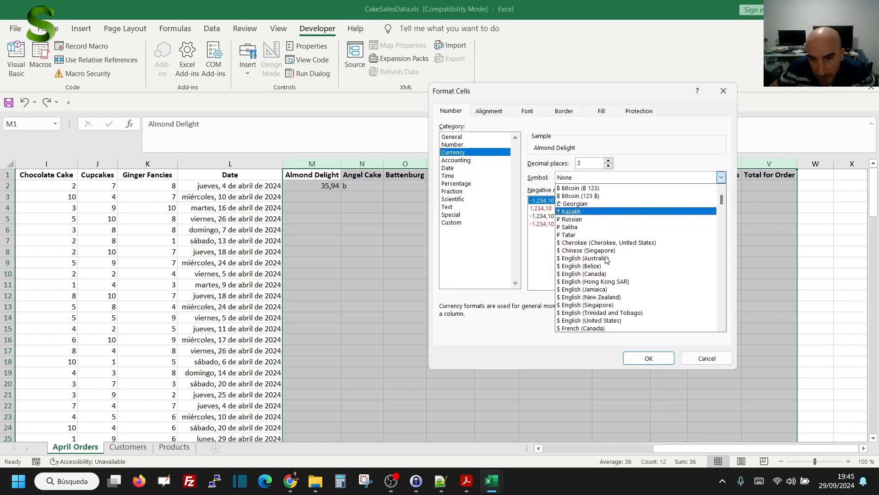
pyautogui.scroll(3, 607, 260)
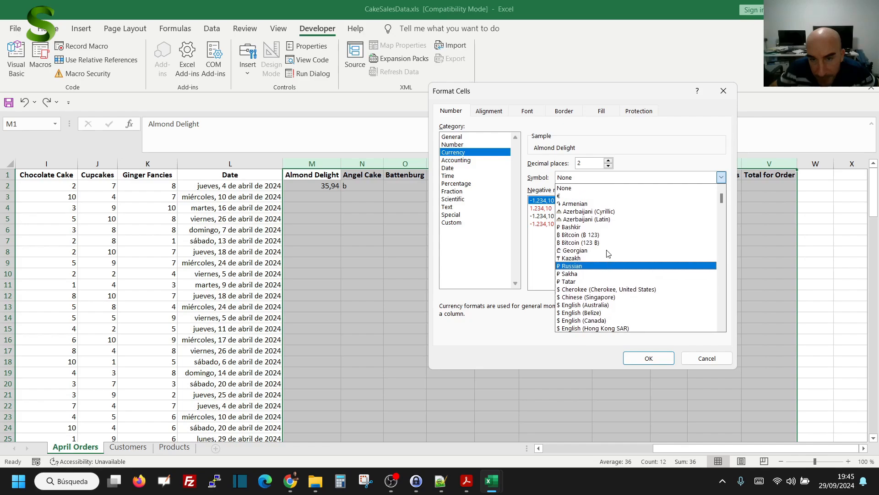
pyautogui.scroll(-5, 607, 257)
pyautogui.scroll(-6, 603, 255)
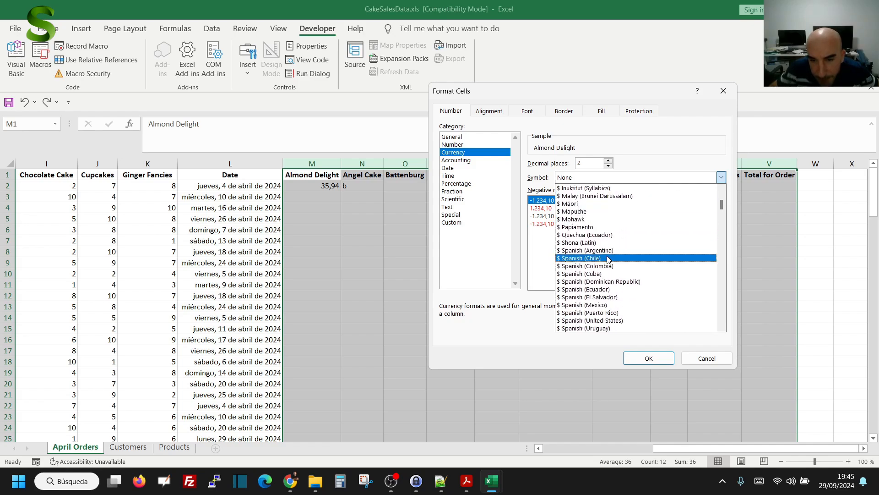
pyautogui.click(600, 260)
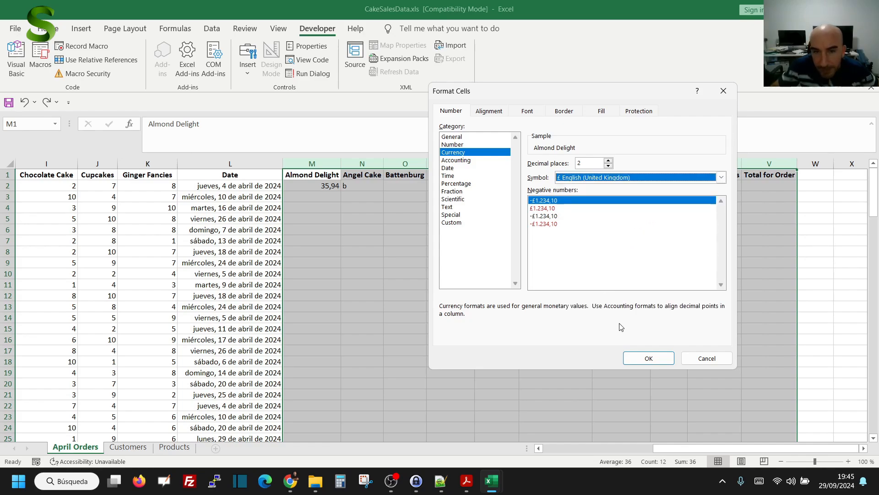
pyautogui.click(642, 363)
# Step: Check the question paper's replicable-formula requirement, then inspect the M1 lookup reference in M2's formula in the workbook
pyautogui.hotkey('alt', 'Tab')
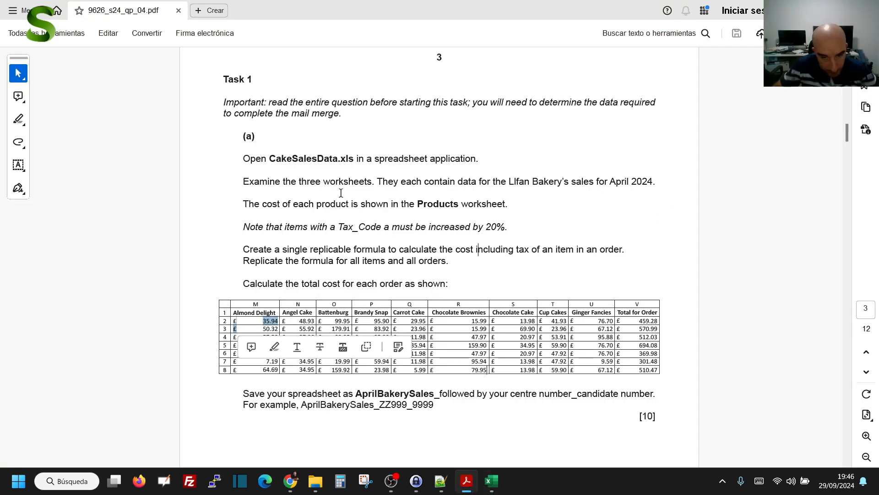
pyautogui.moveTo(312, 247); pyautogui.dragTo(352, 250)
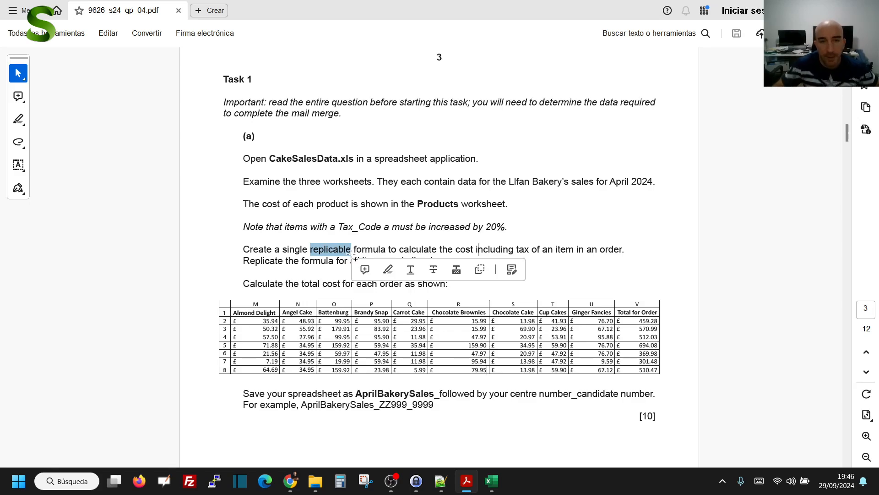
pyautogui.hotkey('alt', 'Tab')
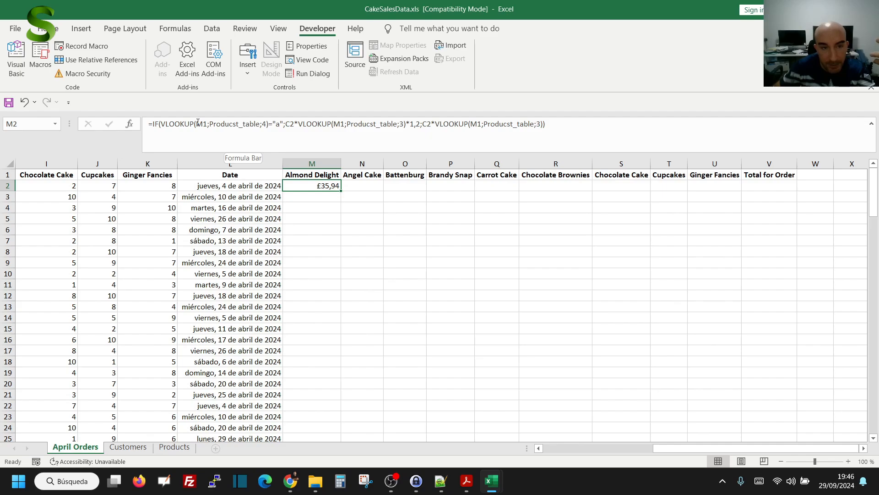
pyautogui.moveTo(198, 123); pyautogui.dragTo(204, 124)
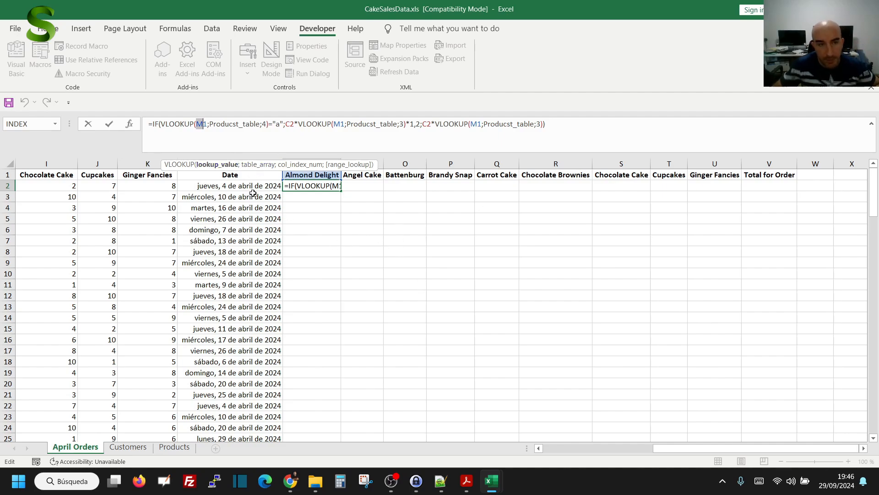
pyautogui.hotkey('ctrl', 'Return')
pyautogui.click(310, 210)
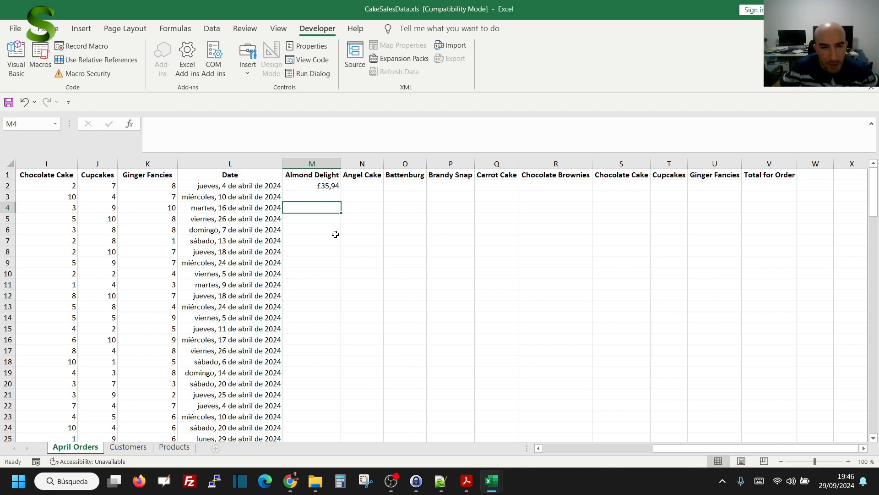
pyautogui.click(319, 186)
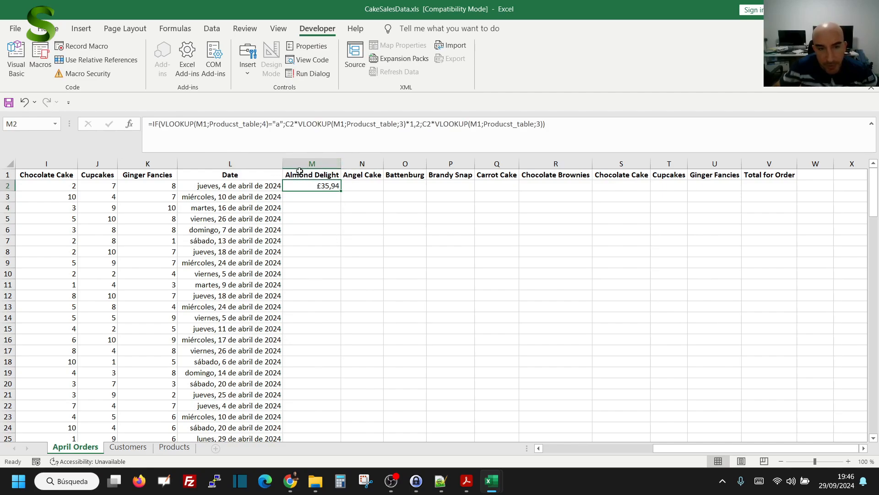
# Step: Change M1 to M$1 in all three VLOOKUPs of M2's formula
pyautogui.click(206, 124)
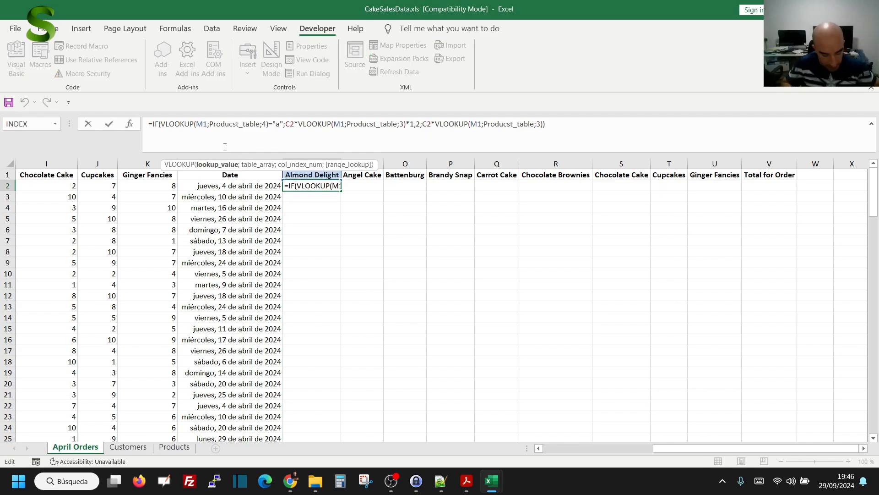
pyautogui.write('$')
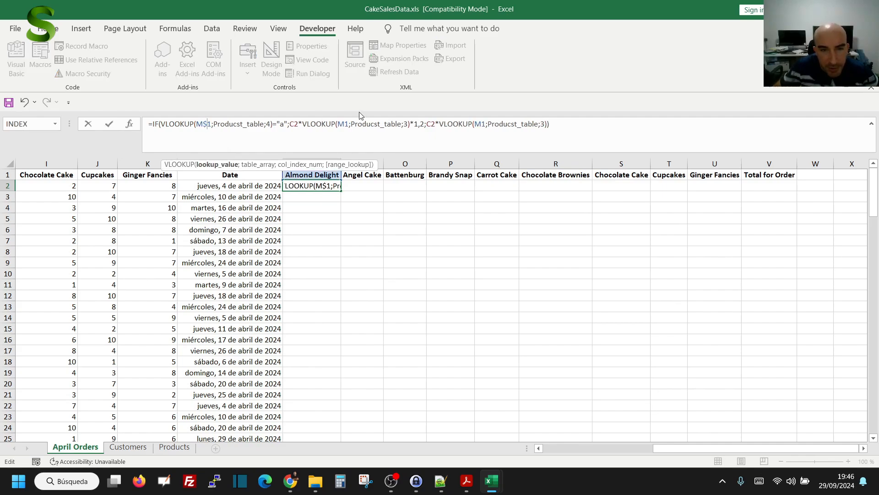
pyautogui.click(345, 125)
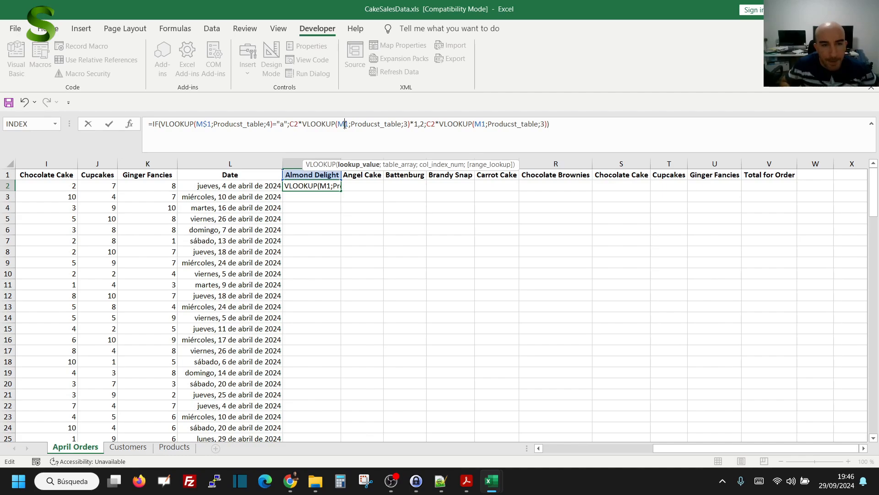
pyautogui.write('$')
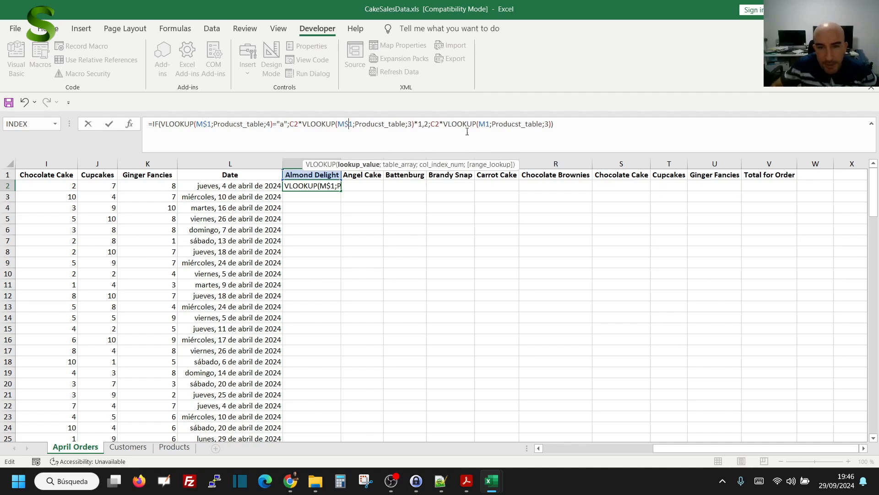
pyautogui.click(487, 124)
pyautogui.write('$')
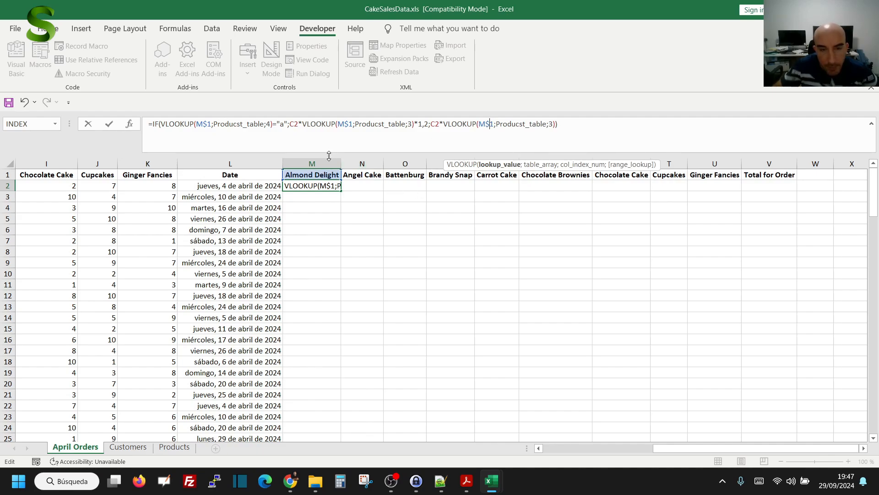
pyautogui.press('Return')
pyautogui.press('Up')
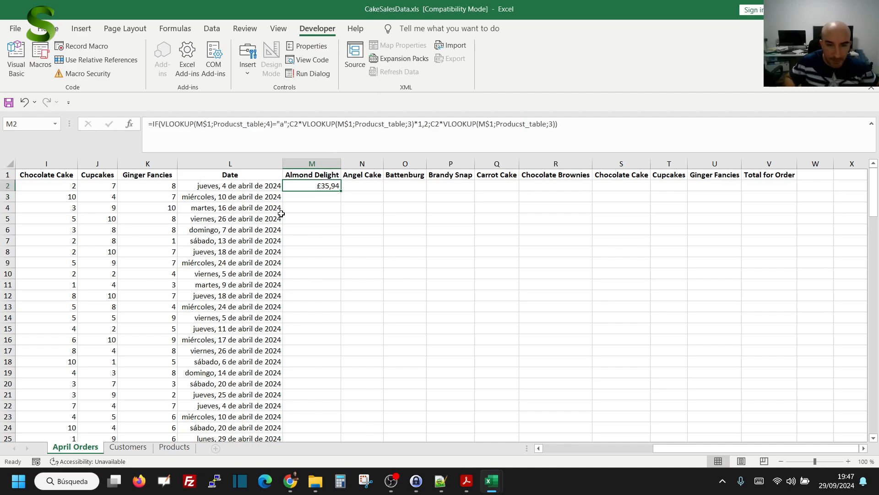
# Step: Test replication by copying M2's formula down to M3 and M3's formula across to N3
pyautogui.hotkey('ctrl', 'c')
pyautogui.press('Down')
pyautogui.hotkey('ctrl', 'v')
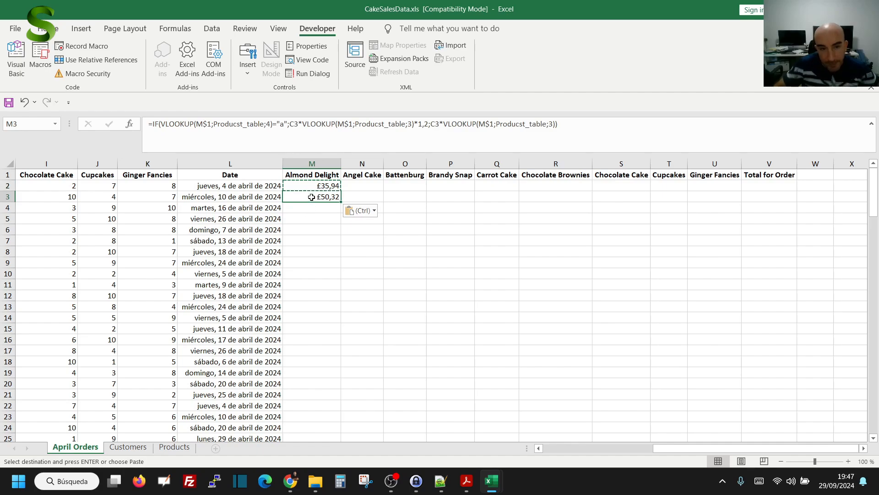
pyautogui.hotkey('ctrl', 'c')
pyautogui.press('Right')
pyautogui.hotkey('ctrl', 'v')
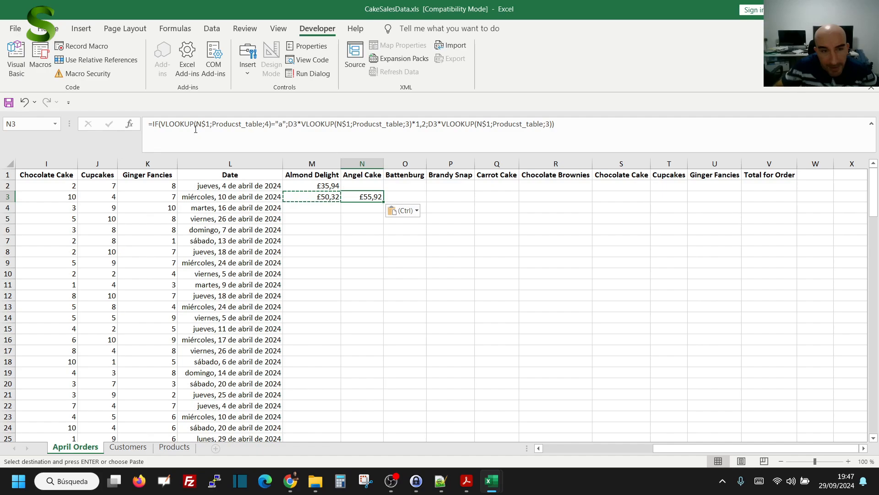
pyautogui.click(349, 240)
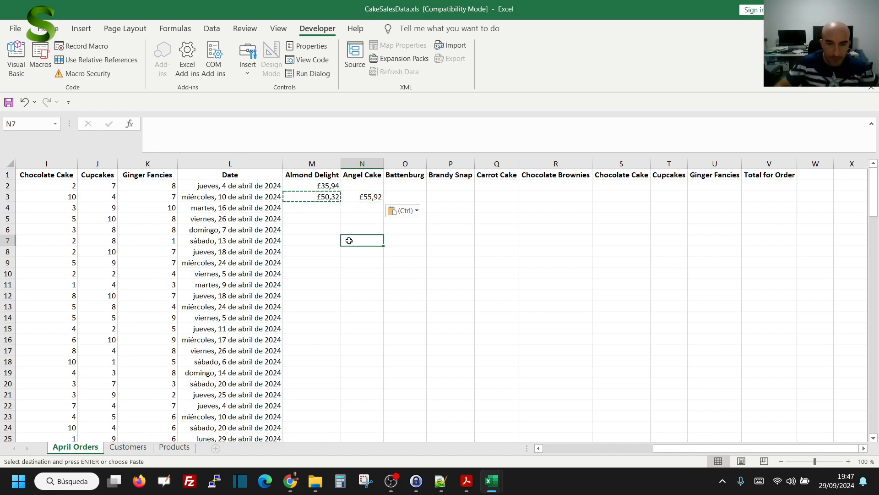
# Step: Clear the test formulas from N3 and M3, then reselect M2
pyautogui.click(354, 198)
pyautogui.press('Delete')
pyautogui.press('Left')
pyautogui.press('Delete')
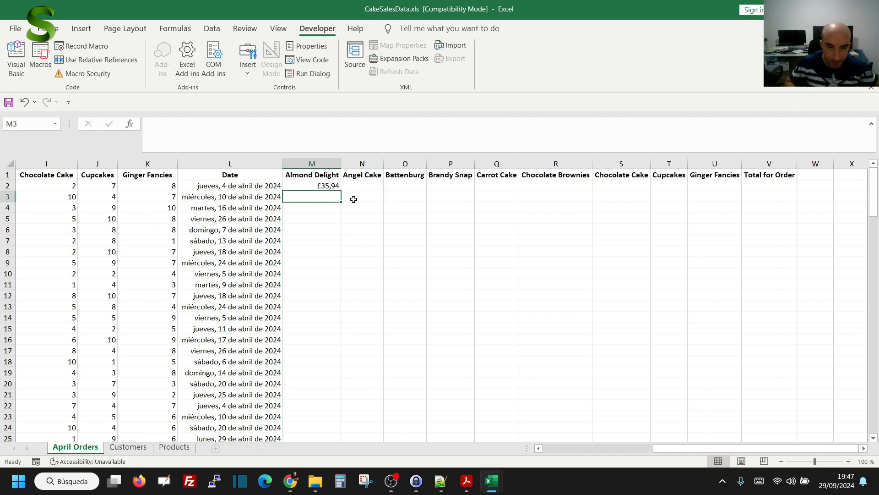
pyautogui.press('Up')
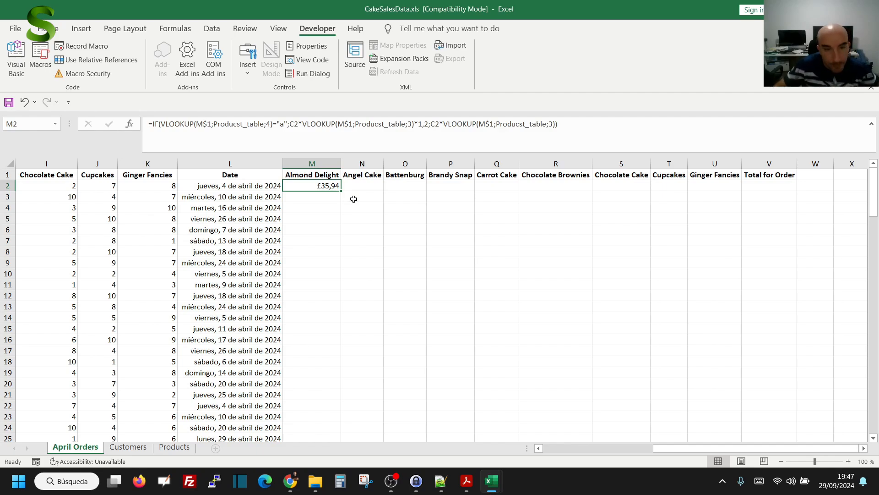
# Step: Undo the clearing, the test copies and the M$1 row lock so that M2's formula uses relative M1 references
pyautogui.hotkey('ctrl', 'z')
pyautogui.hotkey('ctrl', 'z')
pyautogui.hotkey('ctrl', 'z')
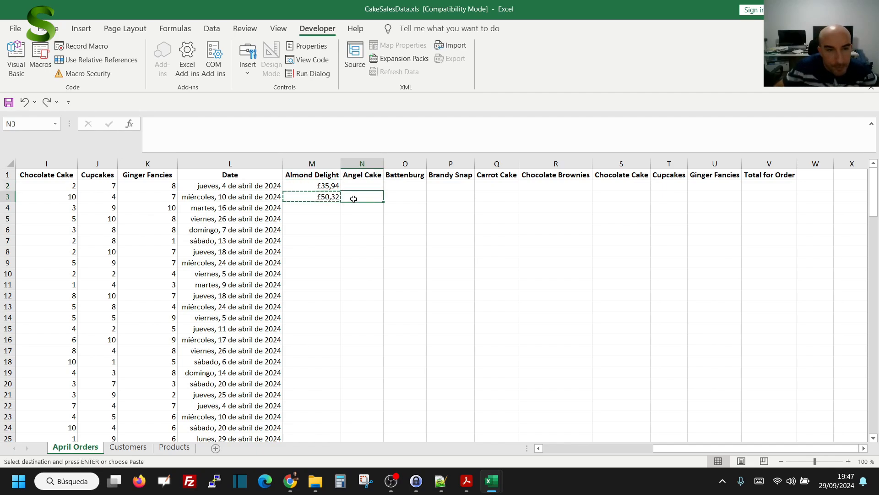
pyautogui.hotkey('ctrl', 'z')
pyautogui.click(320, 183)
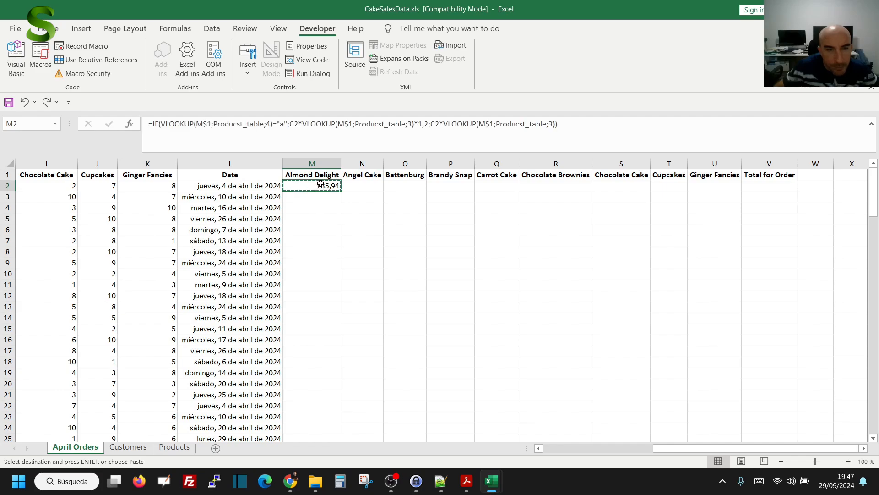
pyautogui.hotkey('ctrl', 'z')
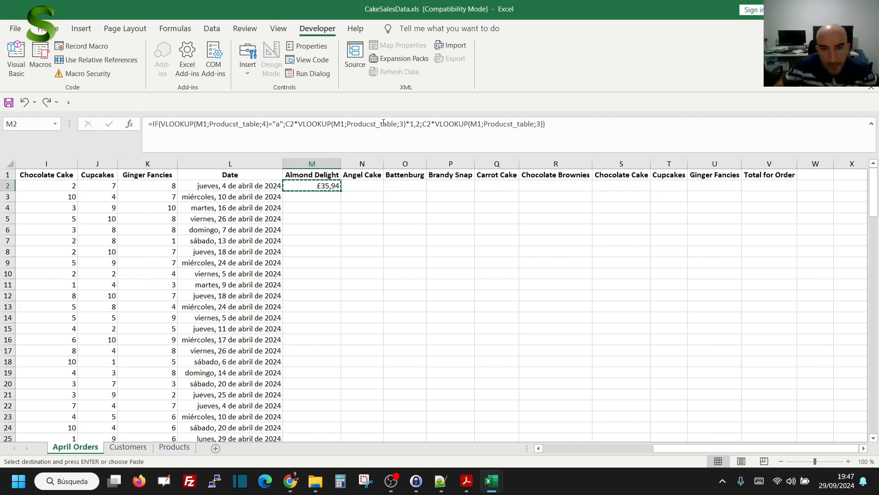
# Step: Copy M2's formula with the unlocked M1 references into M3 and inspect the first lookup reference there
pyautogui.click(320, 197)
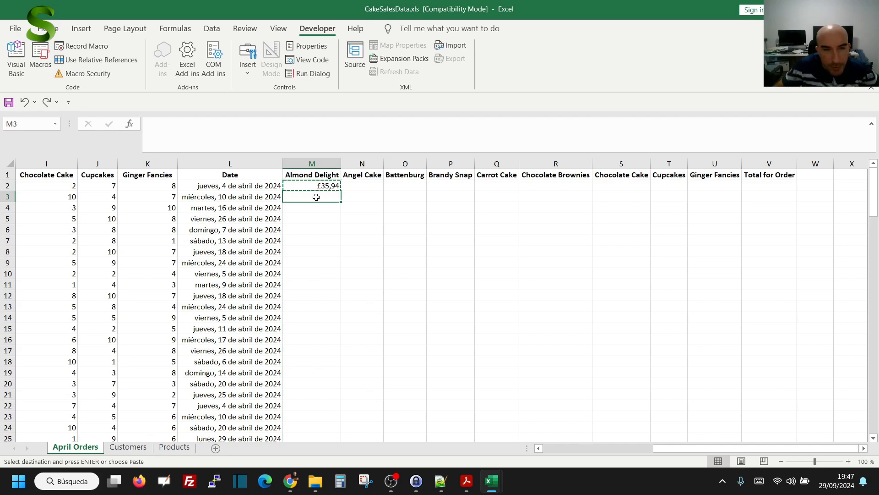
pyautogui.hotkey('ctrl', 'v')
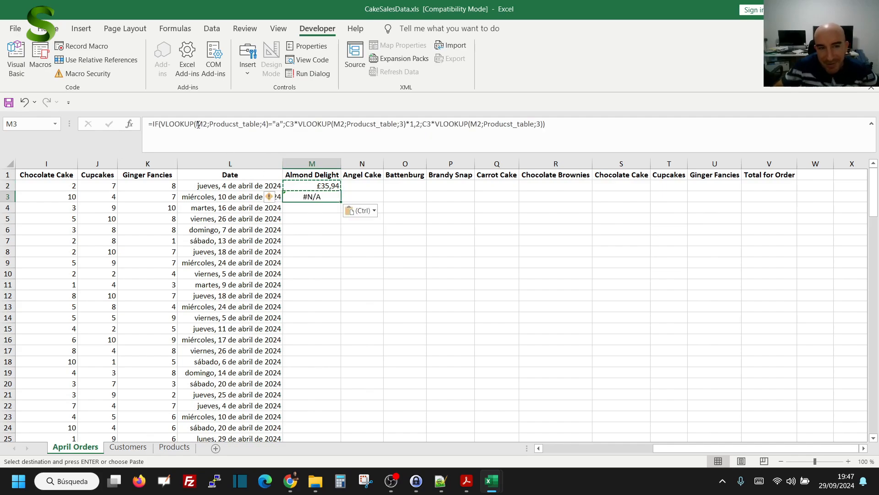
pyautogui.click(198, 124)
pyautogui.moveTo(198, 124); pyautogui.dragTo(203, 124)
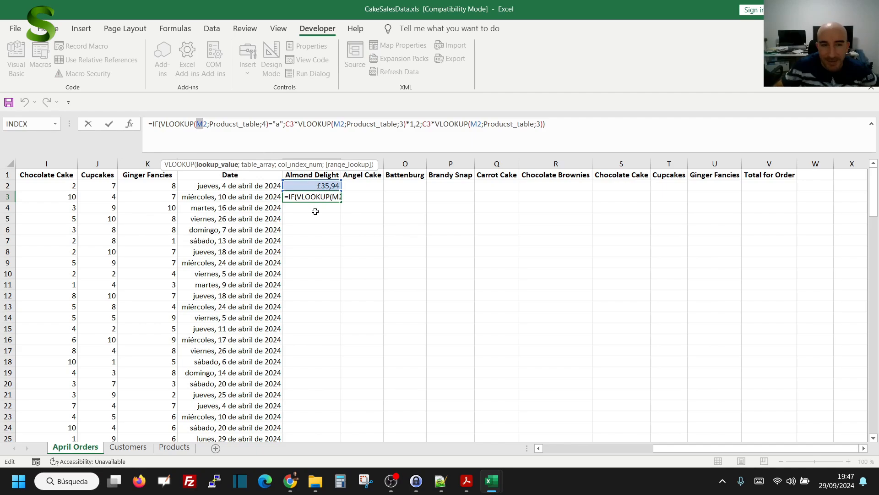
pyautogui.press('Escape')
pyautogui.click(333, 228)
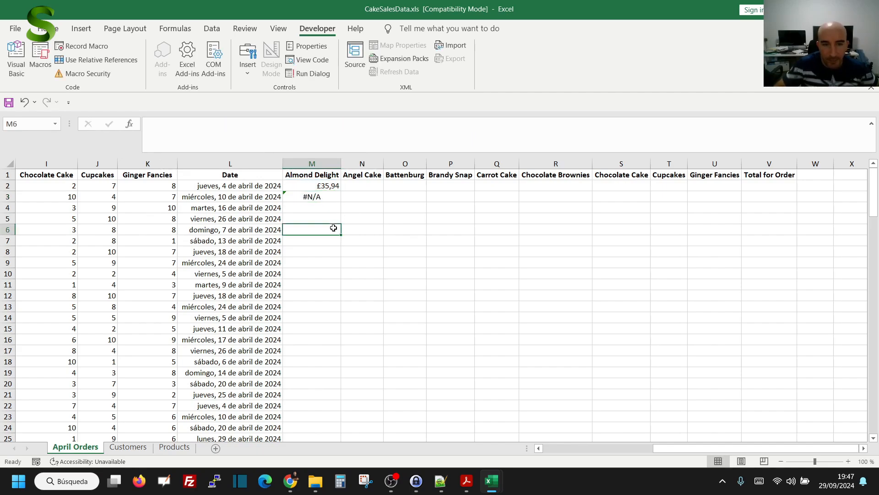
# Step: Clear the test formula from M3 and return to M2
pyautogui.click(330, 205)
pyautogui.click(330, 196)
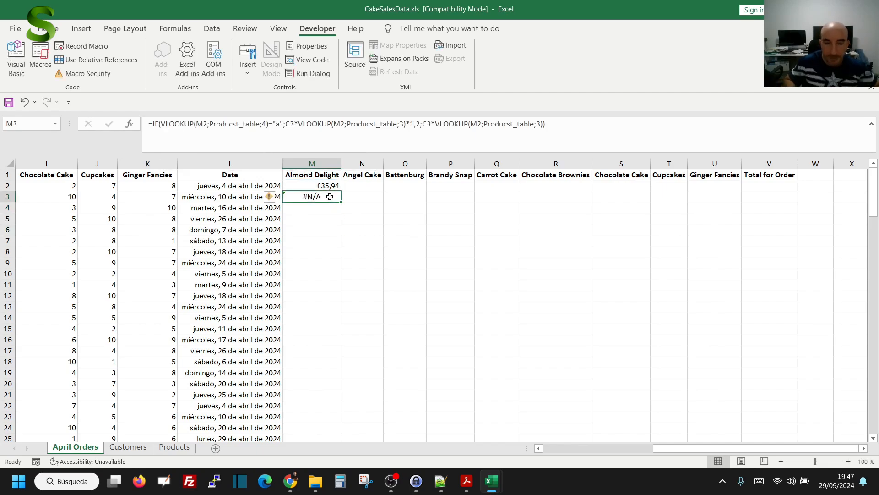
pyautogui.press('Delete')
pyautogui.press('Up')
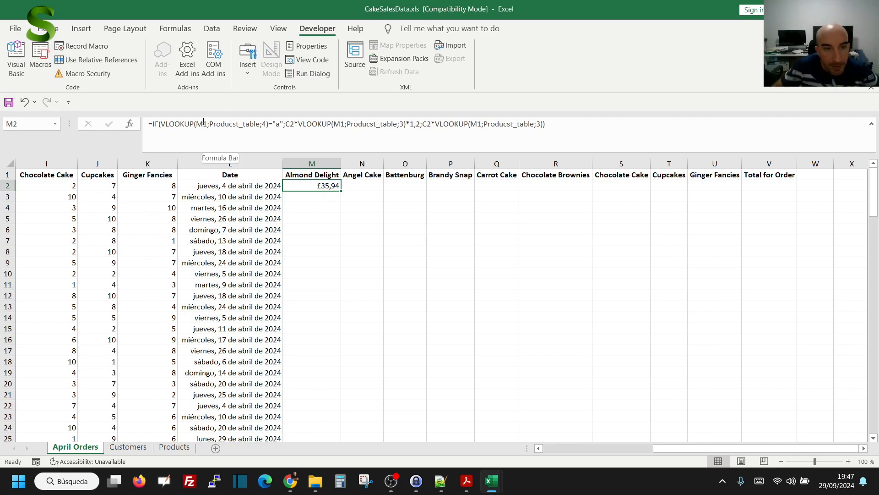
# Step: Lock row 1 of the lookup value in M2's formula by using M$1 in all three VLOOKUPs
pyautogui.click(203, 120)
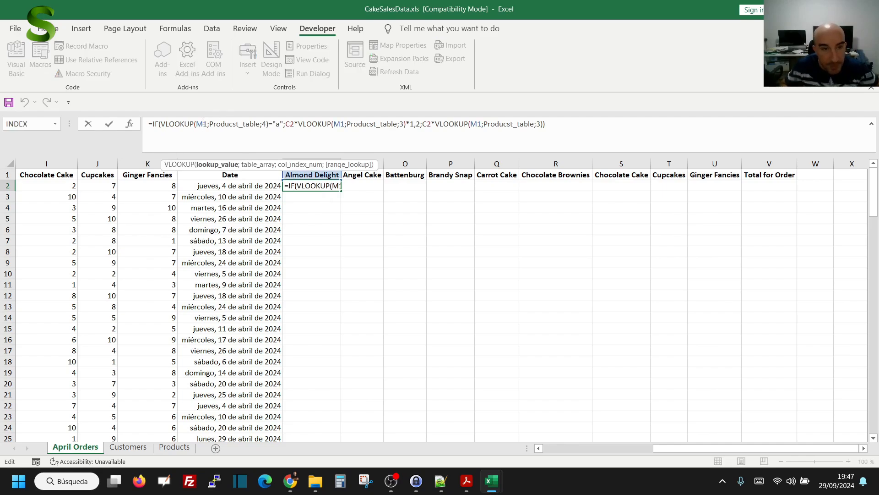
pyautogui.write('$')
pyautogui.press('Right')
pyautogui.press('Right')
pyautogui.press('Right')
pyautogui.press('Right')
pyautogui.press('Right')
pyautogui.press('Right')
pyautogui.press('Right')
pyautogui.press('Right')
pyautogui.press('Right')
pyautogui.press('Right')
pyautogui.press('Right')
pyautogui.press('Right')
pyautogui.press('Right')
pyautogui.press('Right')
pyautogui.press('Right')
pyautogui.press('Right')
pyautogui.press('Right')
pyautogui.press('Right')
pyautogui.press('Right')
pyautogui.press('Right')
pyautogui.press('Right')
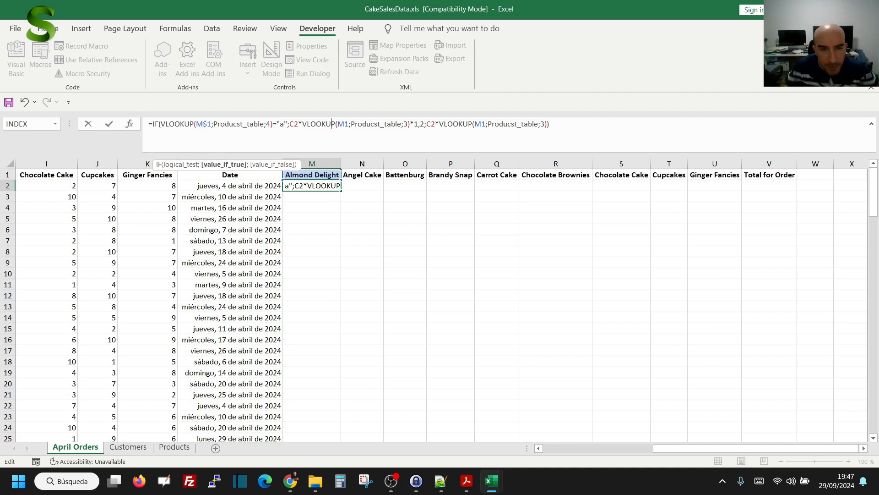
pyautogui.write('$')
pyautogui.press('Right')
pyautogui.press('Right')
pyautogui.press('Right')
pyautogui.press('Right')
pyautogui.press('Right')
pyautogui.press('Right')
pyautogui.press('Right')
pyautogui.press('Right')
pyautogui.press('Right')
pyautogui.press('Right')
pyautogui.press('Right')
pyautogui.press('Right')
pyautogui.press('Right')
pyautogui.press('Right')
pyautogui.press('Right')
pyautogui.press('Right')
pyautogui.press('Right')
pyautogui.press('Right')
pyautogui.press('Right')
pyautogui.press('Right')
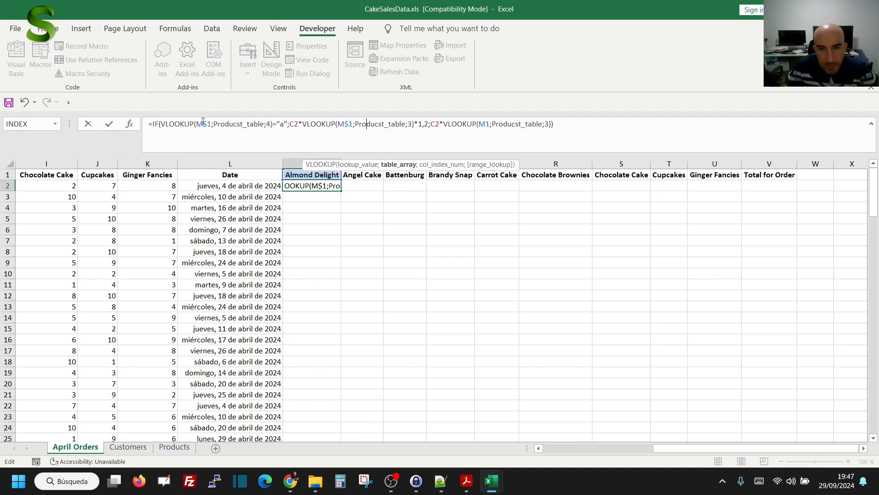
pyautogui.write('$')
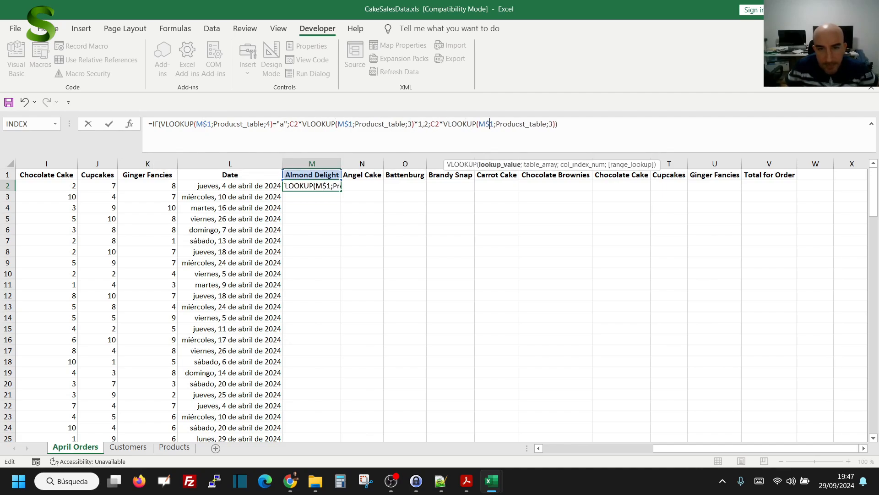
pyautogui.press('Return')
pyautogui.press('Up')
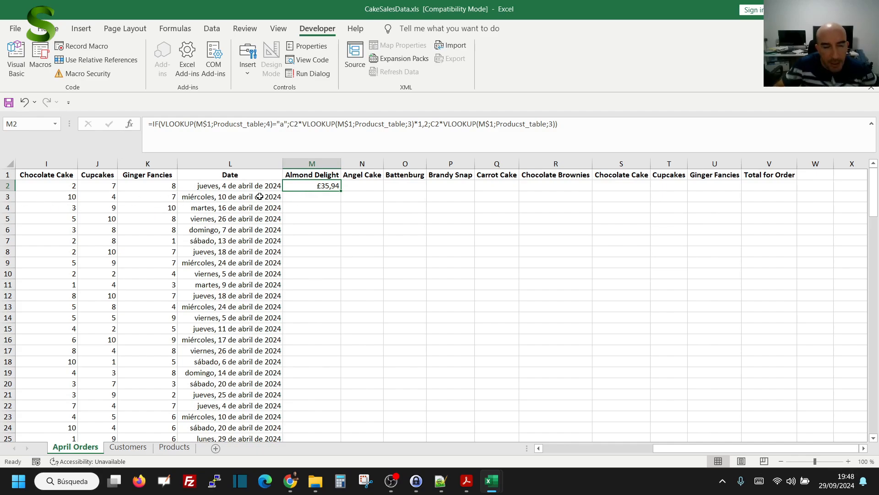
# Step: Compare the order quantity columns from C onwards with the cost columns that M2's formula has to fill
pyautogui.moveTo(707, 448); pyautogui.dragTo(568, 448)
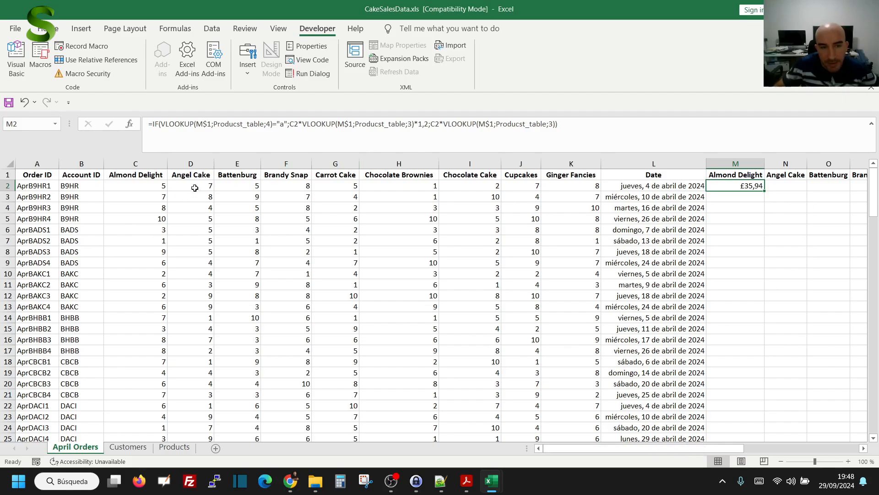
pyautogui.hscroll(5, 683, 446)
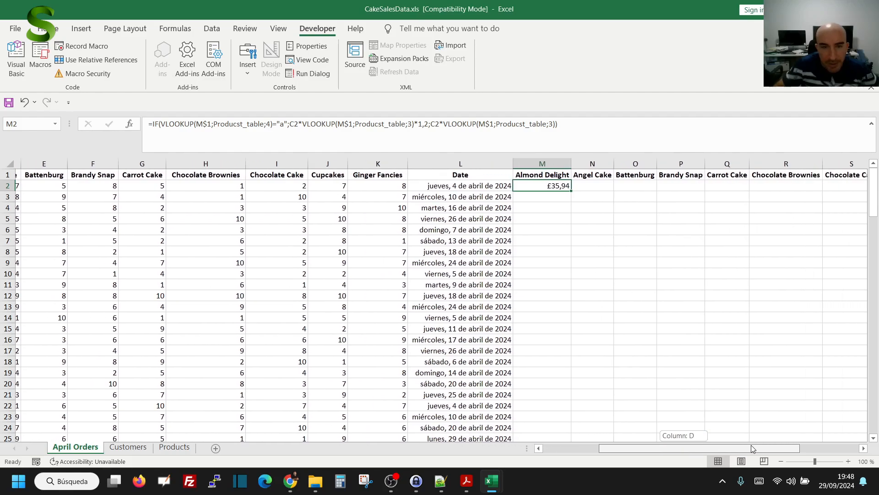
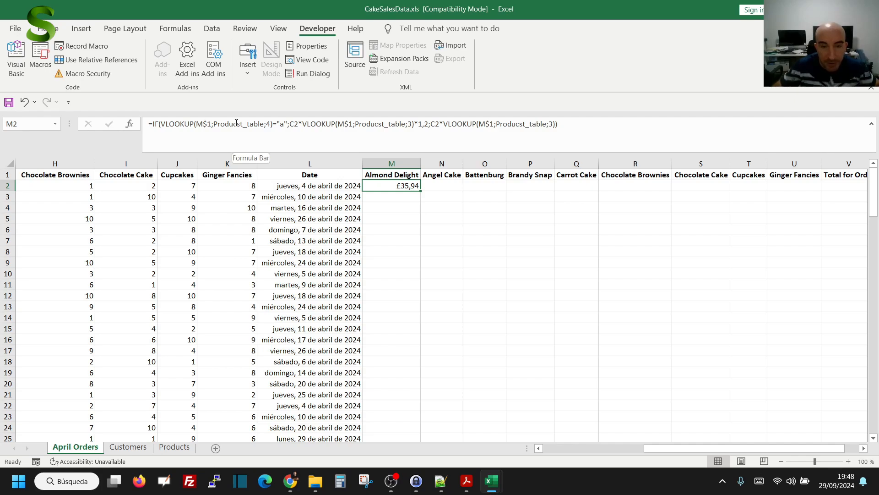
pyautogui.click(427, 318)
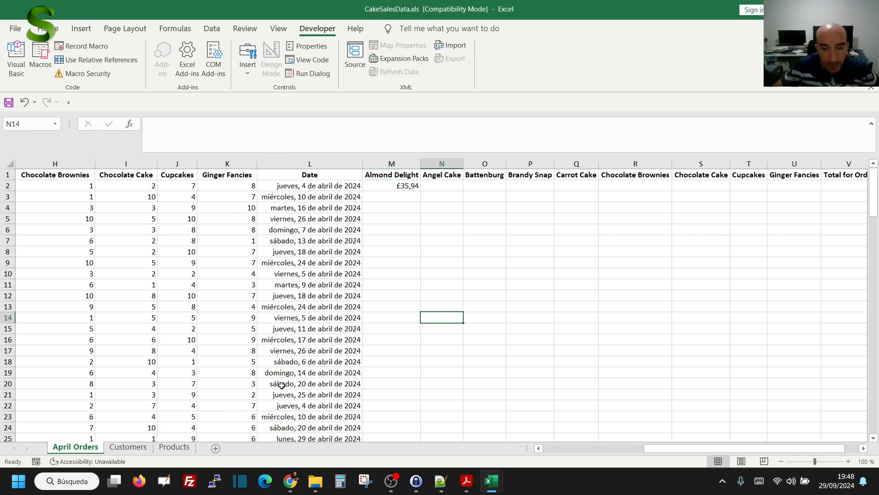
# Step: Enter a test formula in N14 that references the table on the Products sheet
pyautogui.write('=')
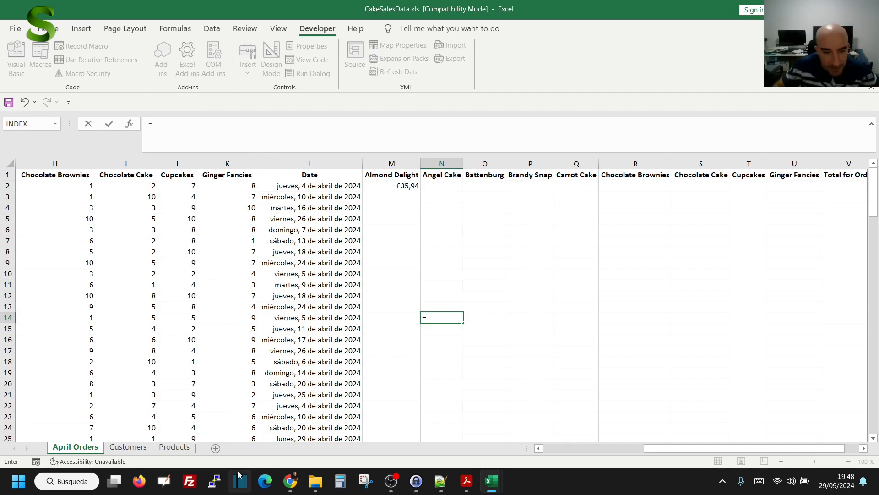
pyautogui.click(178, 446)
pyautogui.moveTo(18, 174); pyautogui.dragTo(195, 273)
pyautogui.press('Return')
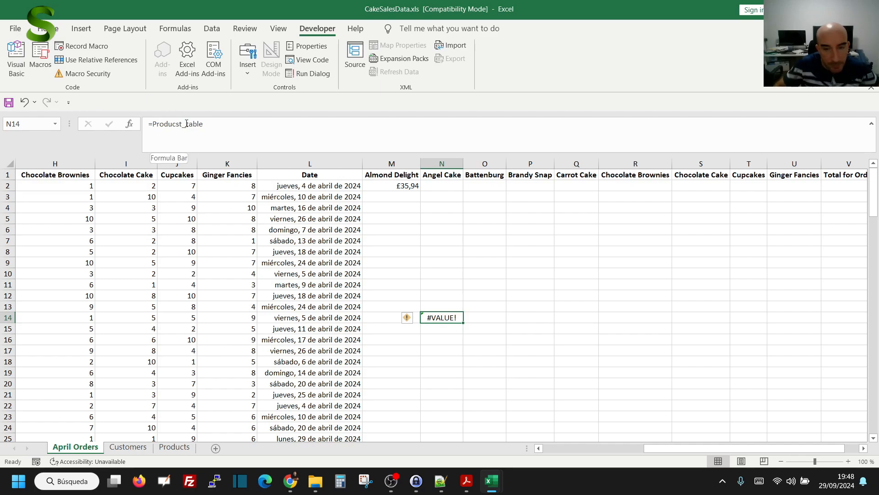
# Step: Replace N14's formula with the test lookup =VLOOKUP(N1;Products!A1:D9;3), using a plain cell range instead of the named table
pyautogui.moveTo(155, 121); pyautogui.dragTo(274, 118)
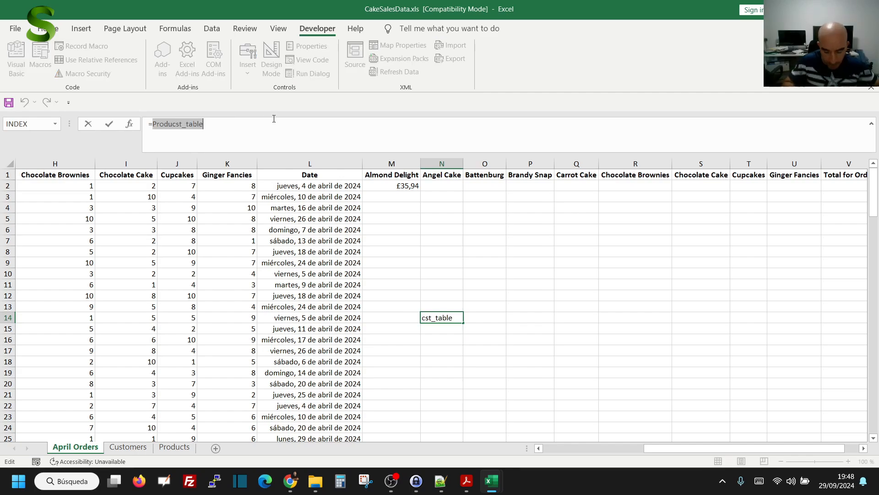
pyautogui.write('Vl')
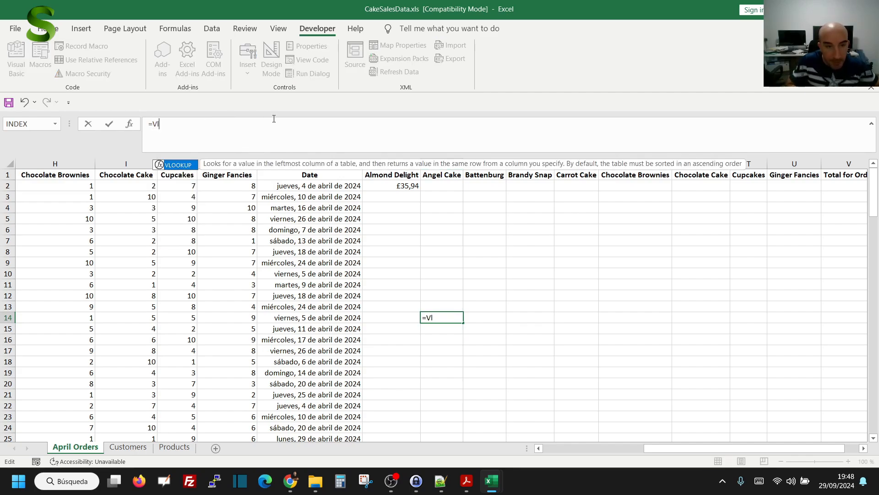
pyautogui.write('ookup(')
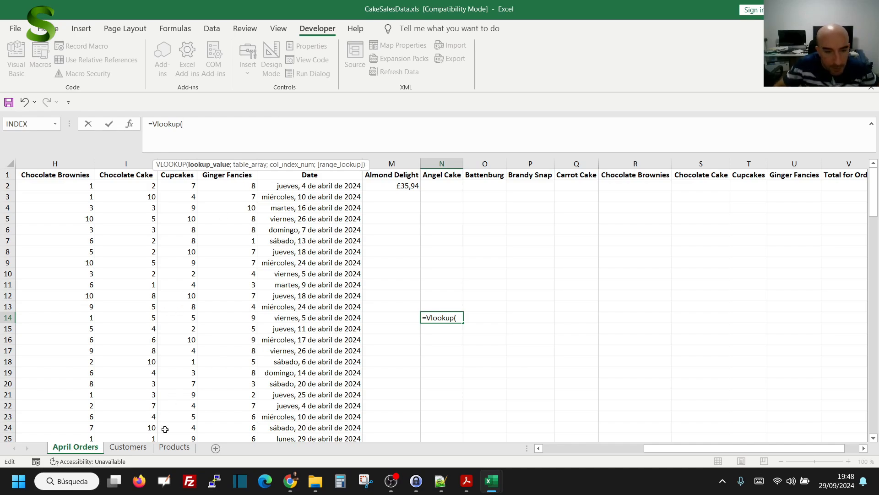
pyautogui.click(438, 175)
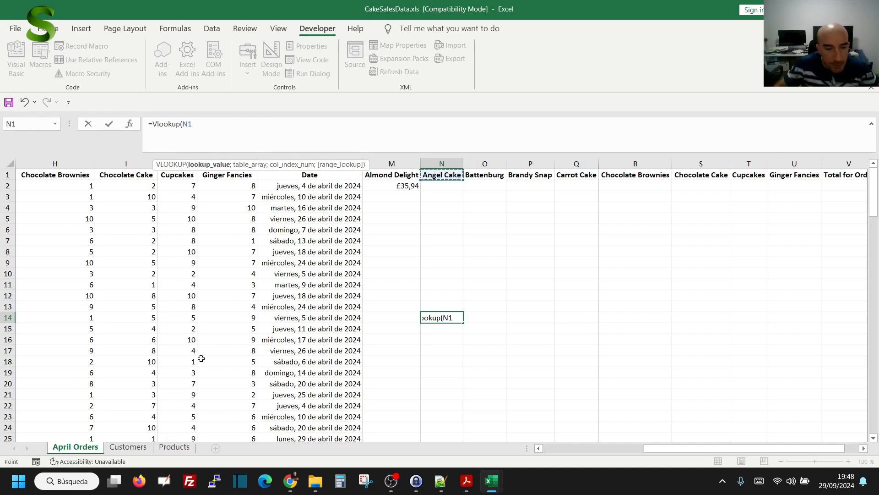
pyautogui.click(174, 447)
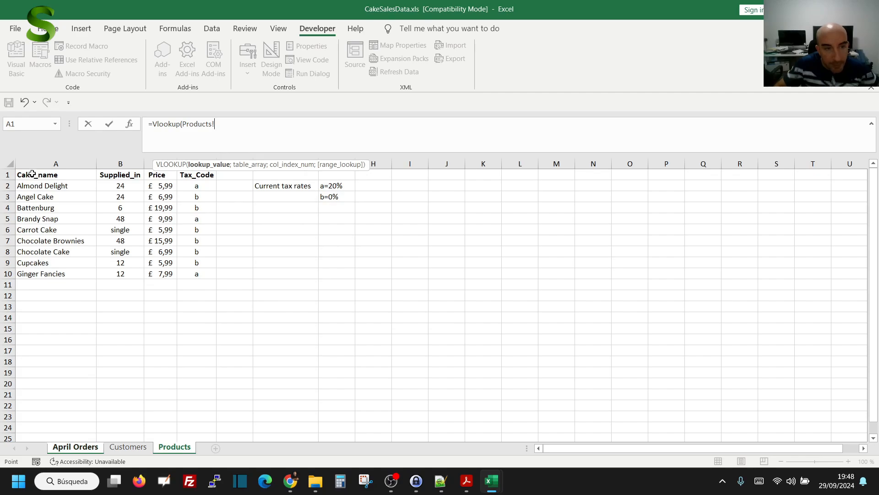
pyautogui.moveTo(35, 175); pyautogui.dragTo(194, 262)
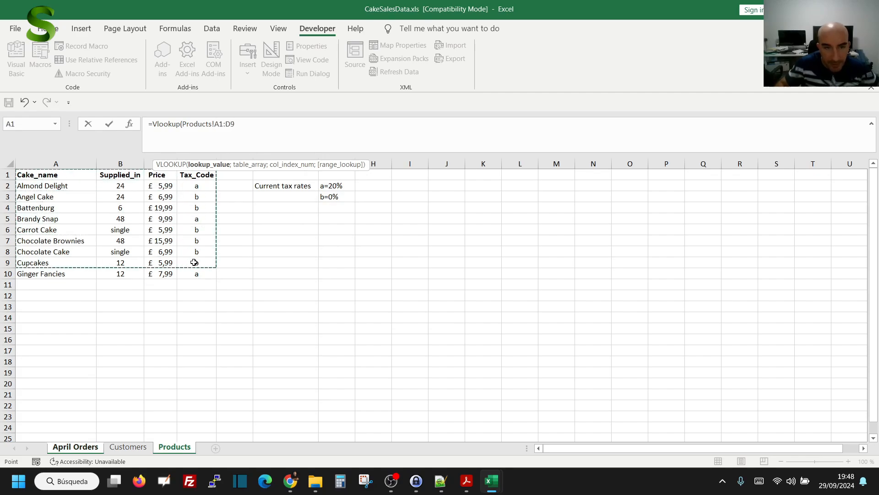
pyautogui.write(';3')
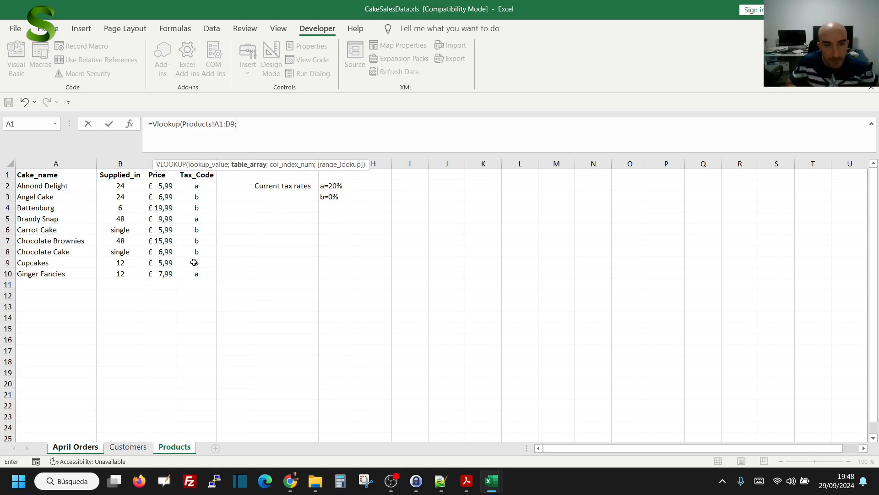
pyautogui.click(274, 126)
pyautogui.hotkey('ctrl', 'Return')
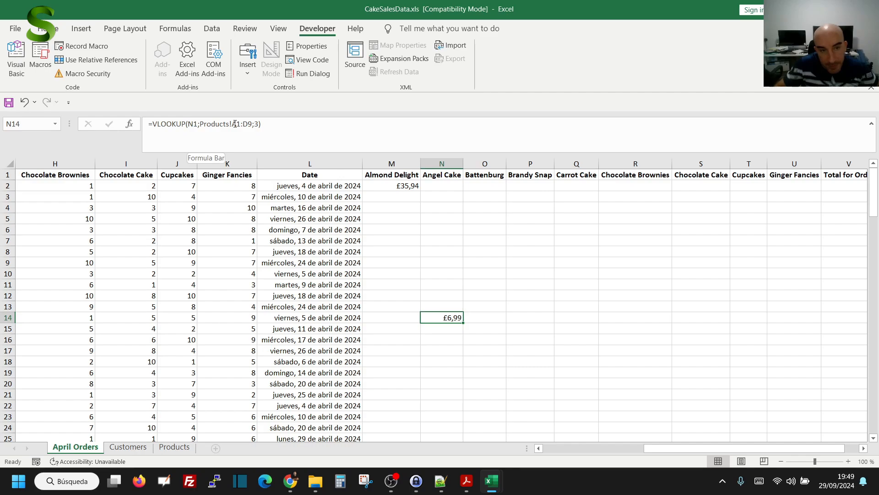
# Step: Examine the unlocked table range in N14's lookup, then copy the formula into N15 and compare its table range
pyautogui.moveTo(233, 124); pyautogui.dragTo(248, 124)
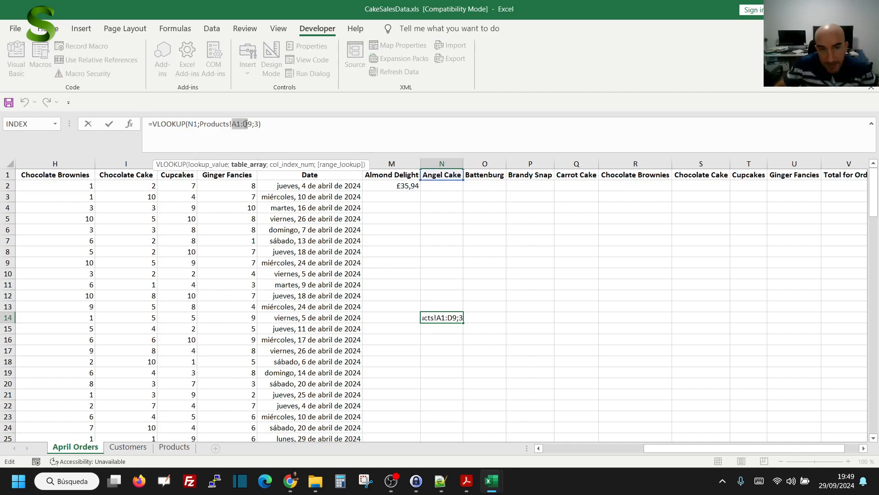
pyautogui.press('Escape')
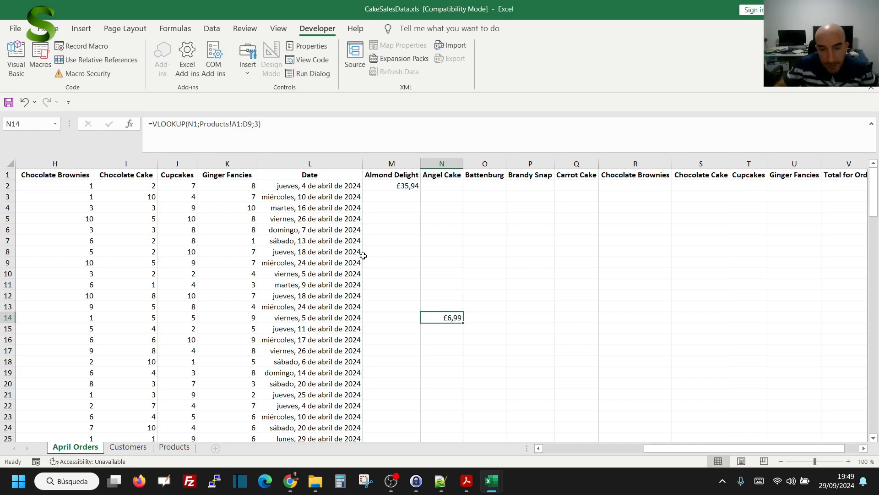
pyautogui.moveTo(199, 124); pyautogui.dragTo(251, 127)
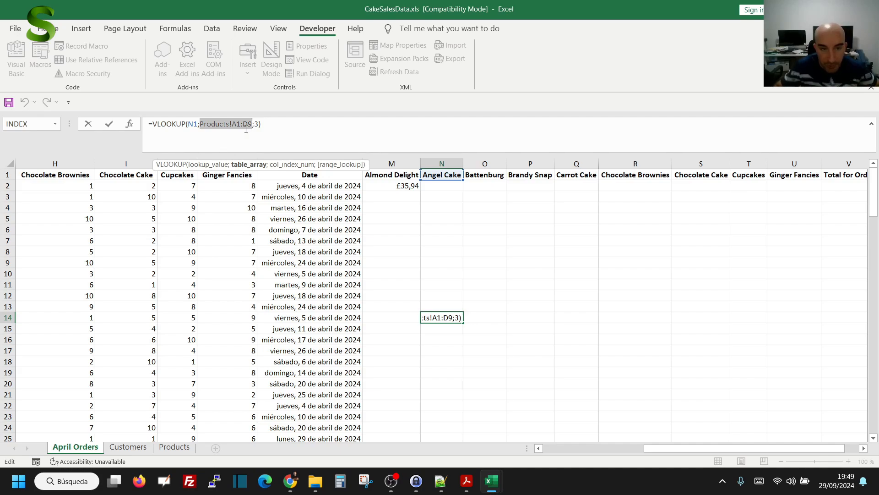
pyautogui.press('Escape')
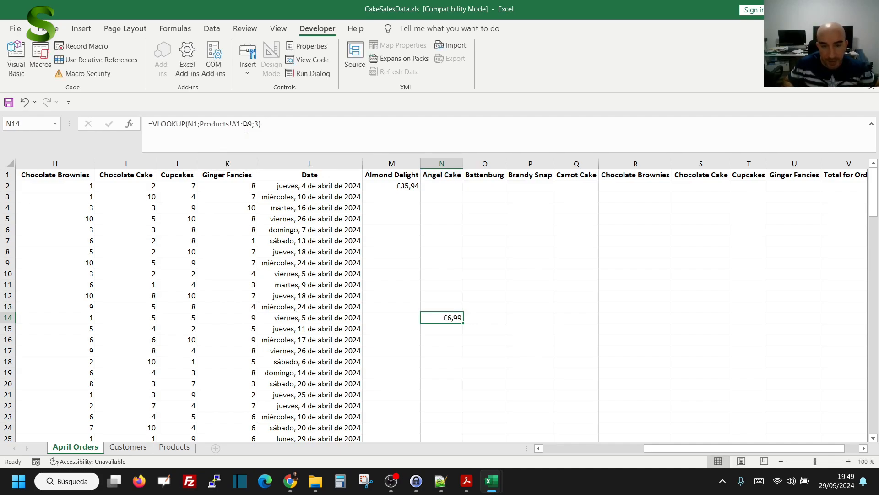
pyautogui.hotkey('ctrl', 'c')
pyautogui.press('Down')
pyautogui.hotkey('ctrl', 'v')
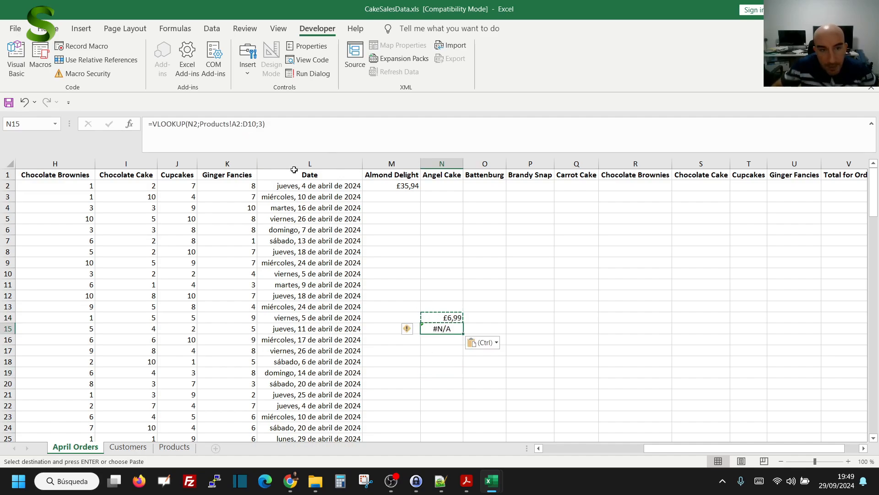
pyautogui.doubleClick(243, 124)
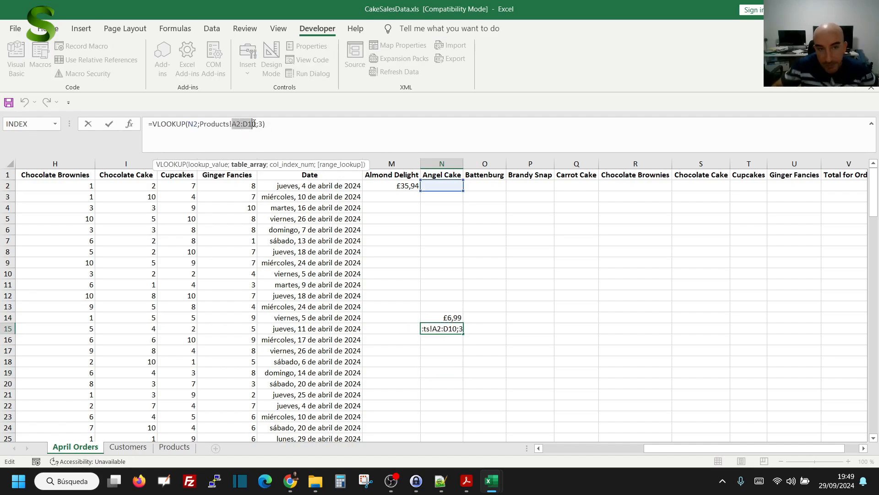
pyautogui.press('Escape')
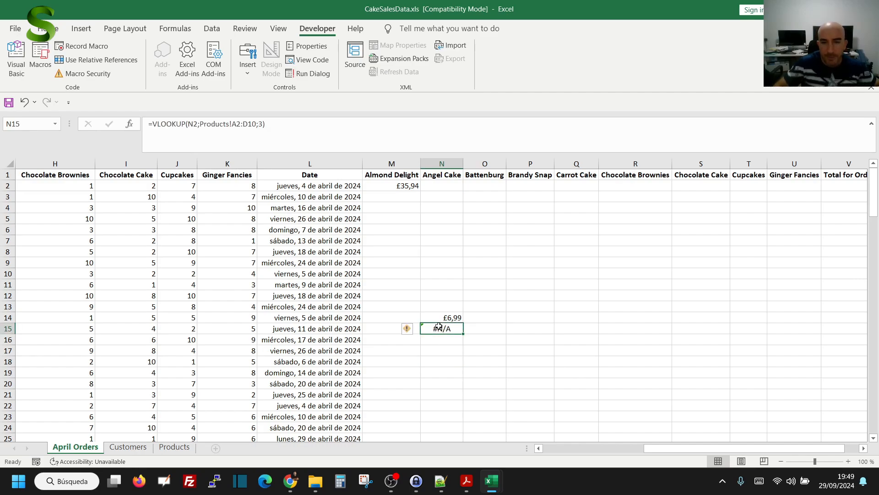
# Step: Lock the table range in N14's test lookup as Products!$A$1:$D$9
pyautogui.press('Up')
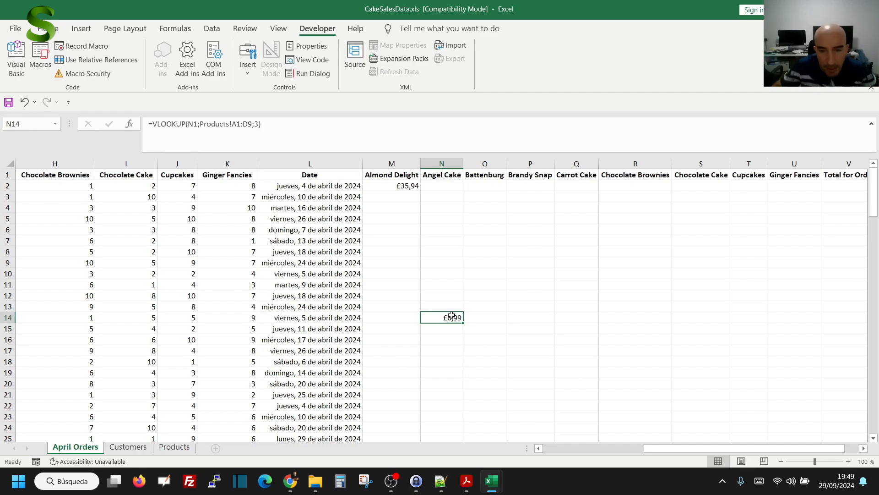
pyautogui.click(229, 124)
pyautogui.write('$')
pyautogui.press('Right')
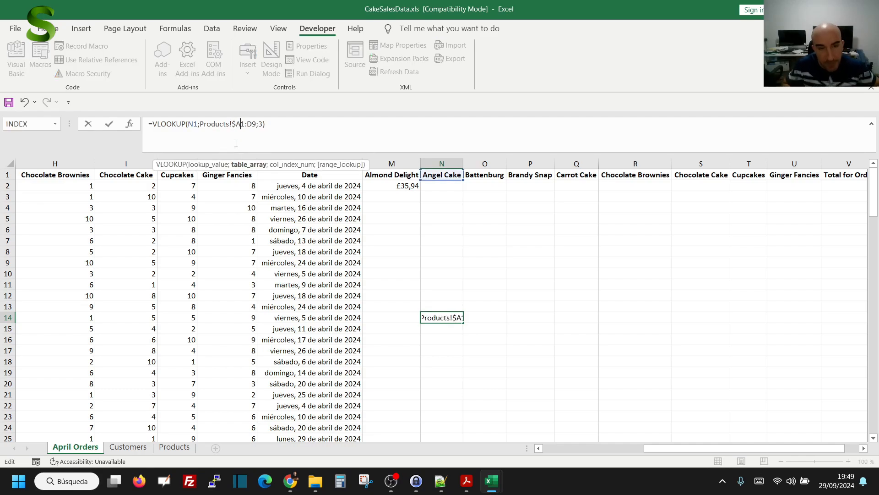
pyautogui.write('$')
pyautogui.press('Right')
pyautogui.press('Right')
pyautogui.write('$')
pyautogui.press('Right')
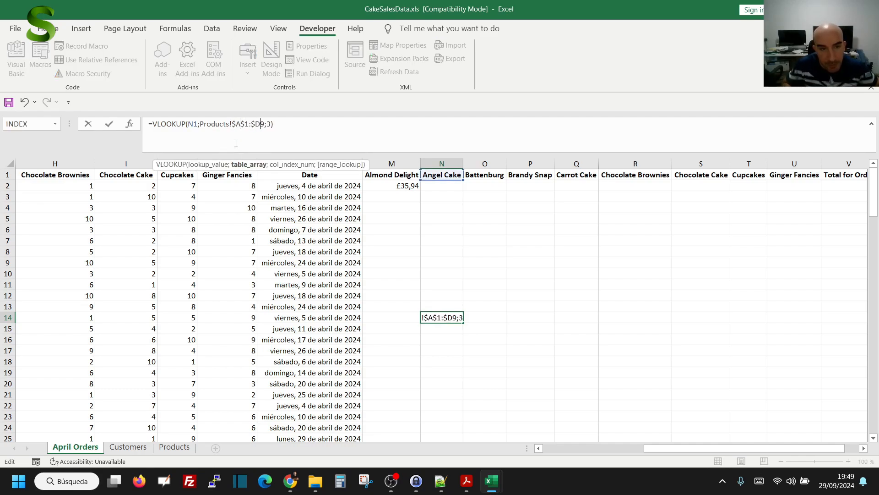
pyautogui.write('$')
pyautogui.press('Return')
# Step: Copy N14's lookup with the locked table range into N15, then clear the copy
pyautogui.hotkey('ctrl', 'c')
pyautogui.press('Down')
pyautogui.hotkey('ctrl', 'v')
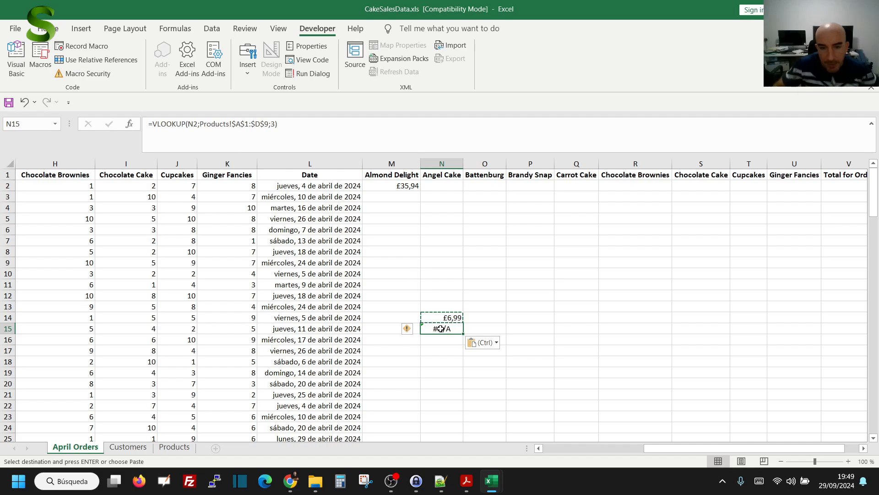
pyautogui.press('Delete')
pyautogui.press('Up')
pyautogui.press('Up')
pyautogui.press('Up')
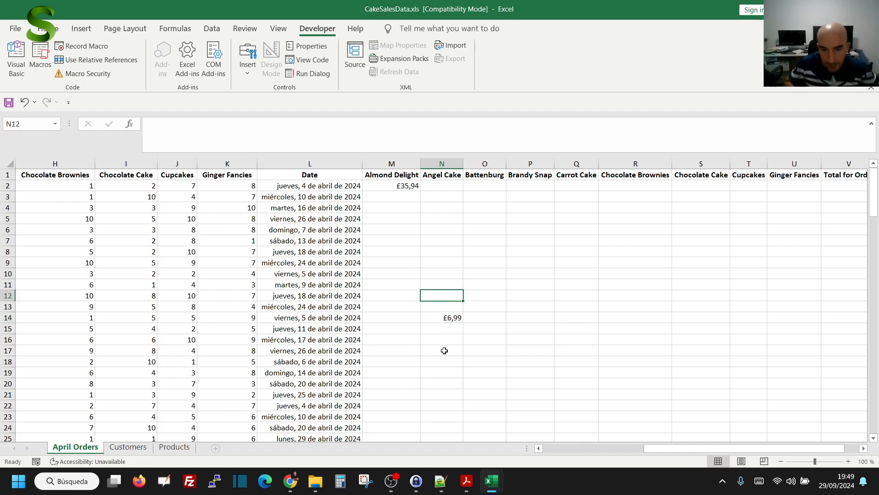
# Step: Copy N14's test lookup into N11 and set its lookup value to N$1
pyautogui.click(433, 321)
pyautogui.hotkey('ctrl', 'c')
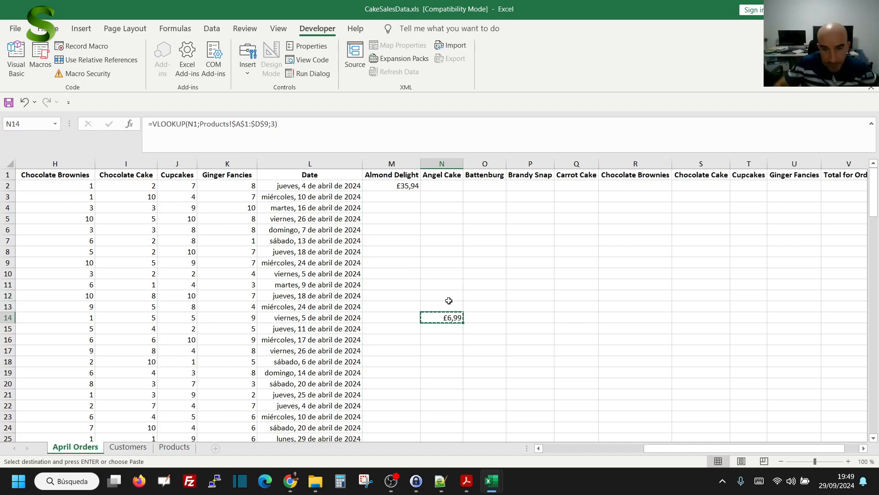
pyautogui.click(447, 285)
pyautogui.hotkey('ctrl', 'v')
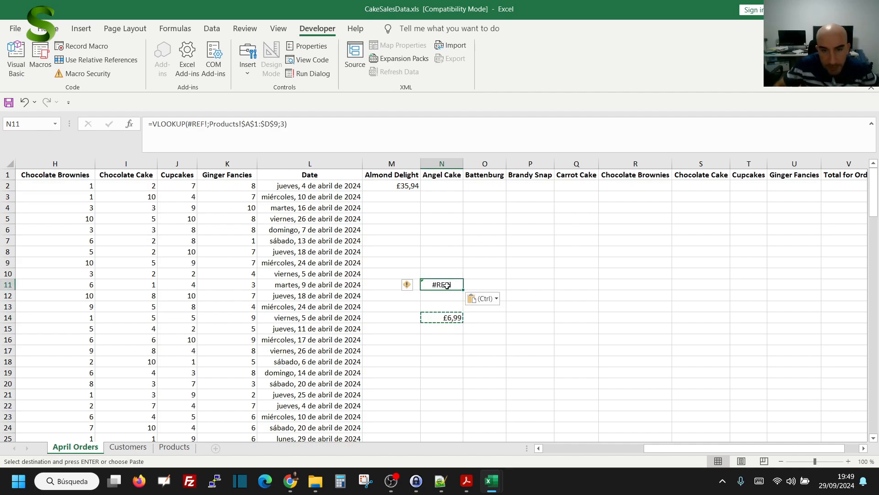
pyautogui.doubleClick(189, 123)
pyautogui.write('N1')
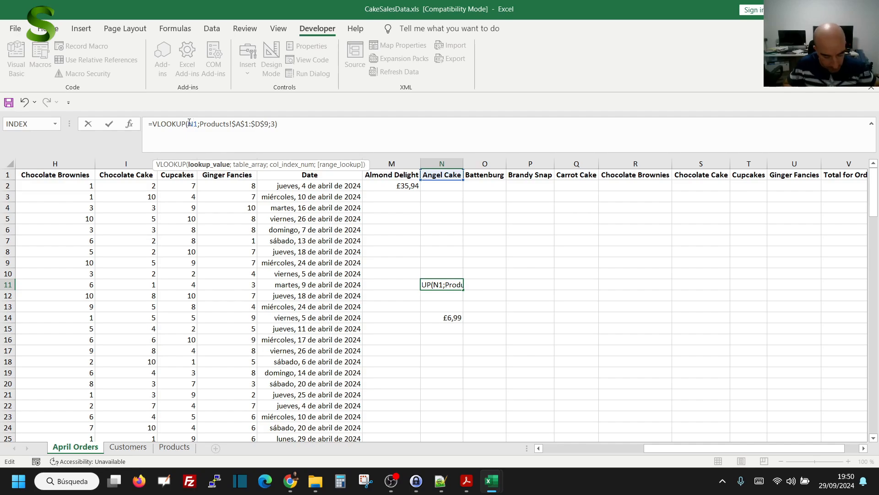
pyautogui.press('Return')
# Step: Copy N11's lookup with the locked row reference into N12 and N13
pyautogui.press('Up')
pyautogui.hotkey('ctrl', 'c')
pyautogui.press('Down')
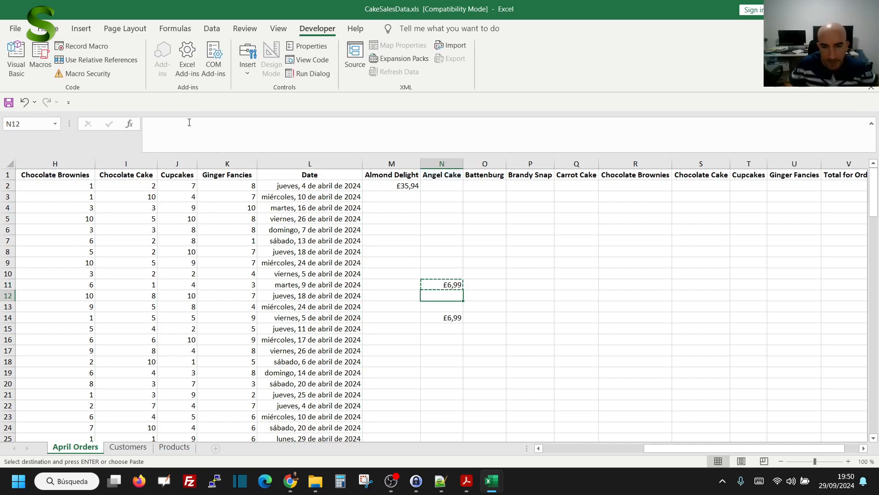
pyautogui.hotkey('ctrl', 'v')
pyautogui.press('Down')
pyautogui.hotkey('ctrl', 'v')
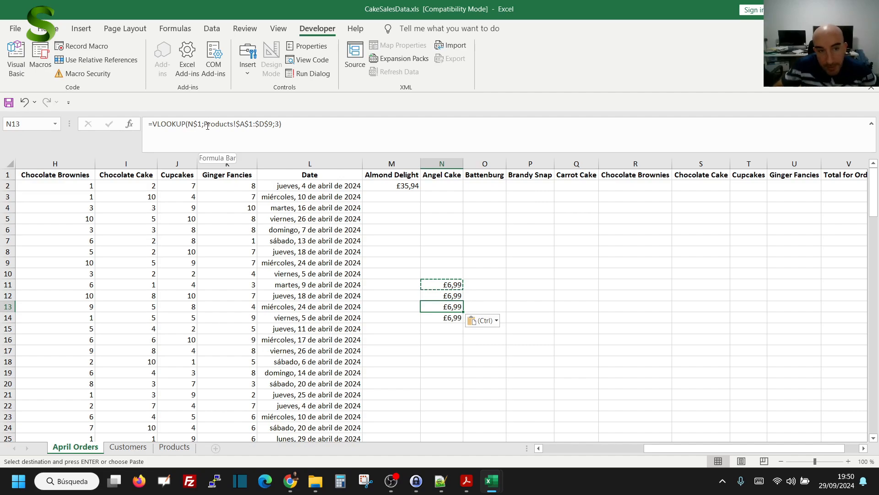
# Step: Inspect the locked Products range in N13's lookup, then clear the test cells N10:N14
pyautogui.moveTo(204, 125); pyautogui.dragTo(272, 126)
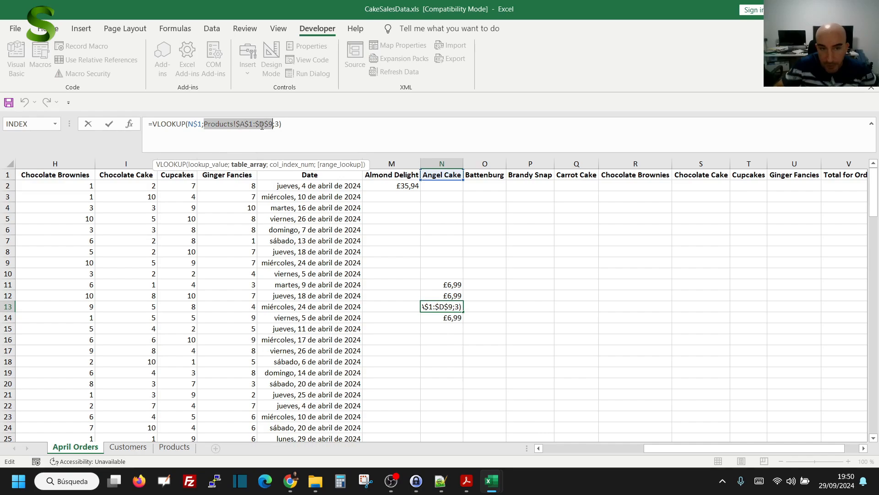
pyautogui.moveTo(448, 280); pyautogui.dragTo(445, 318)
pyautogui.press('Escape')
pyautogui.press('Delete')
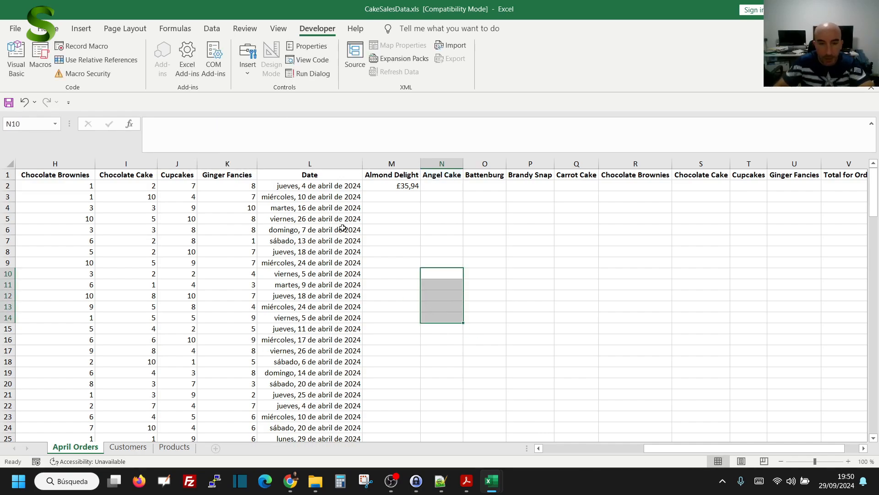
# Step: Fill M2's cost formula down the whole Almond Delight column
pyautogui.click(384, 188)
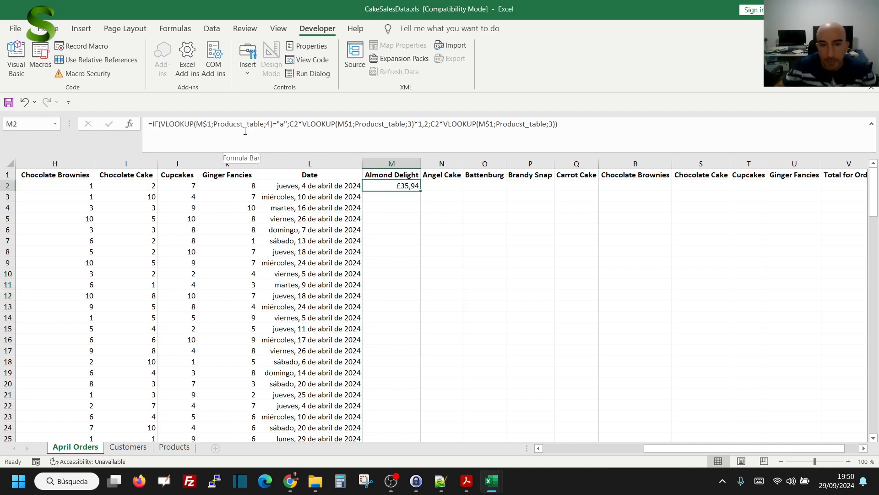
pyautogui.click(369, 230)
pyautogui.click(387, 218)
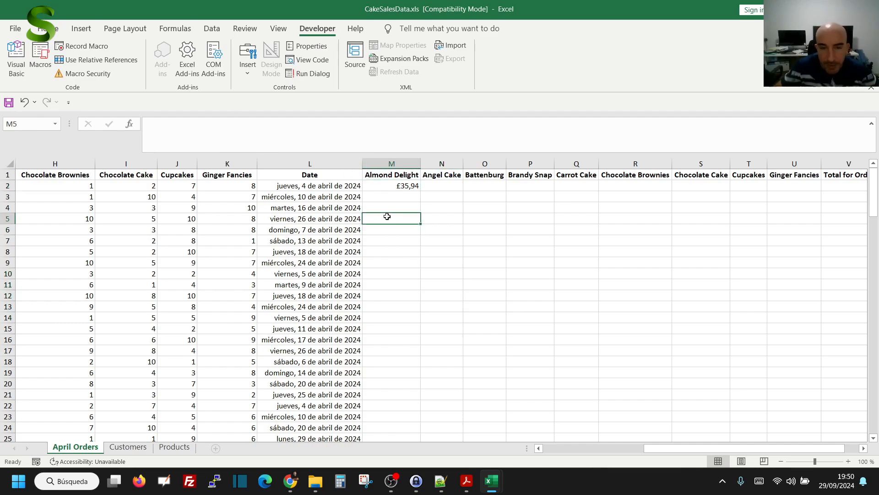
pyautogui.click(398, 186)
pyautogui.doubleClick(420, 191)
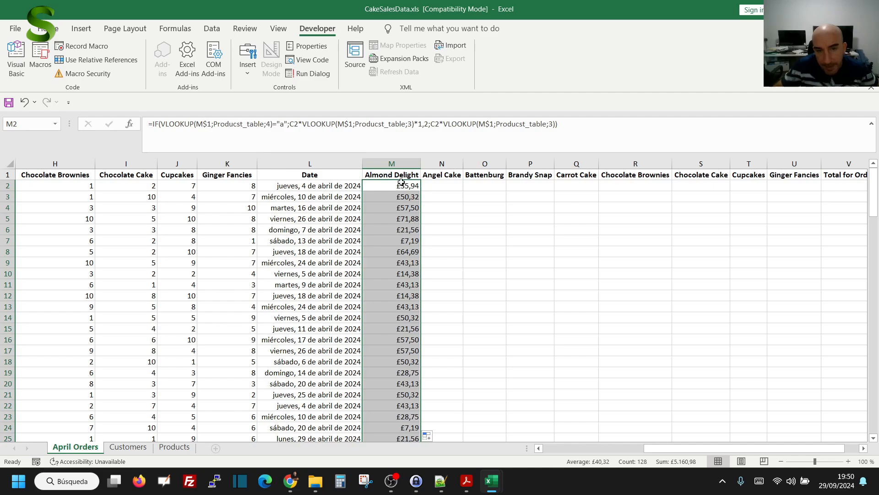
# Step: Fill M2's cost formula across row 2 to the Ginger Fancies column U and check the copy in N2
pyautogui.click(402, 184)
pyautogui.moveTo(420, 190); pyautogui.dragTo(812, 187)
pyautogui.click(734, 226)
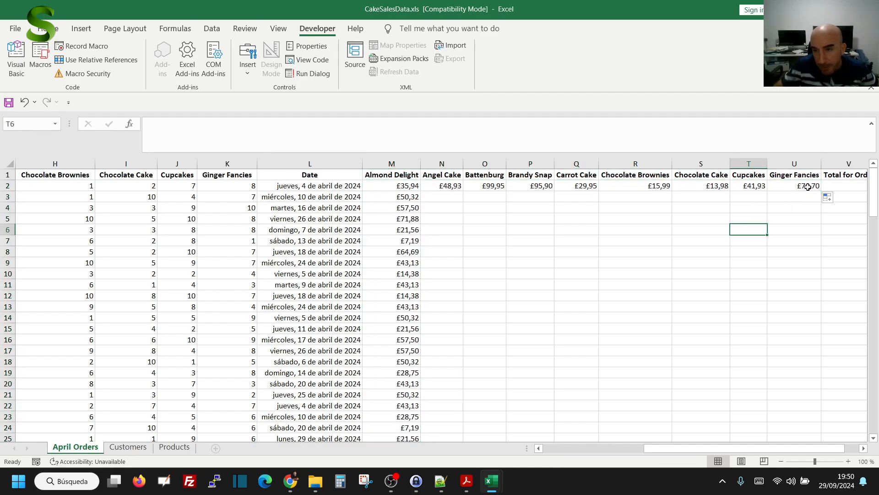
pyautogui.click(808, 187)
pyautogui.click(459, 186)
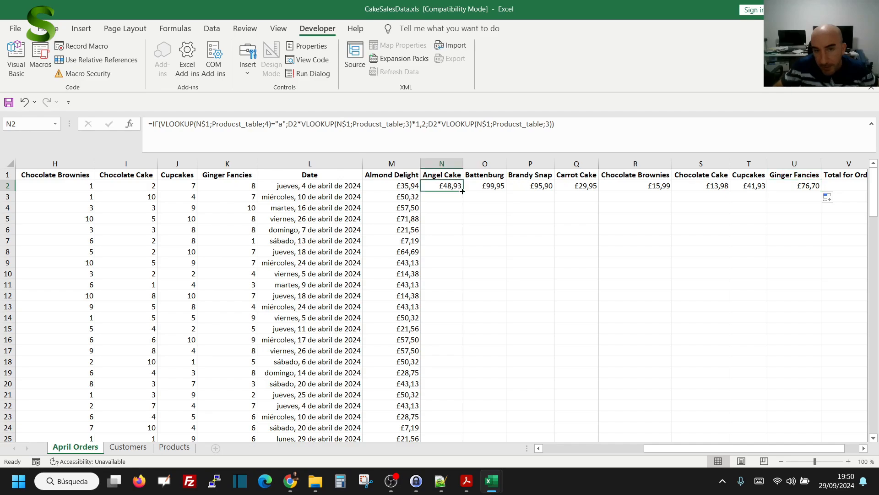
pyautogui.click(451, 207)
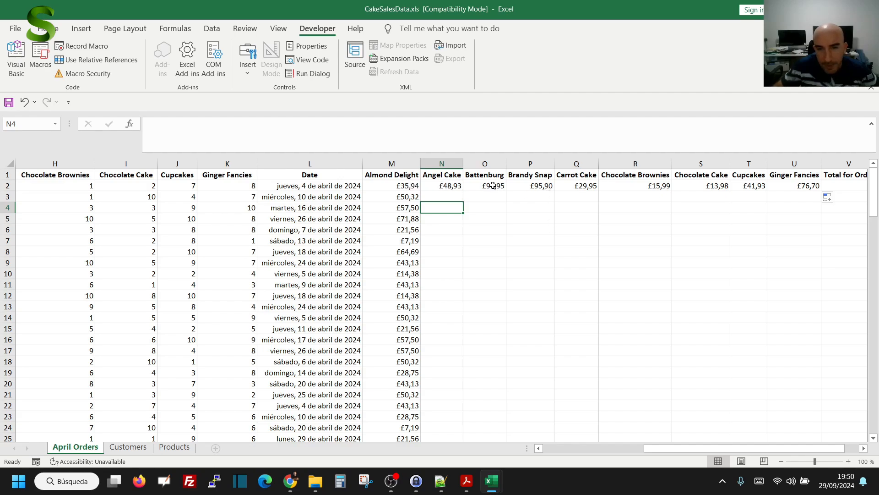
# Step: Compare the item costs in row 2 with the sample table in the 9626_s24_qp_04.pdf exam paper
pyautogui.hotkey('alt', 'Tab')
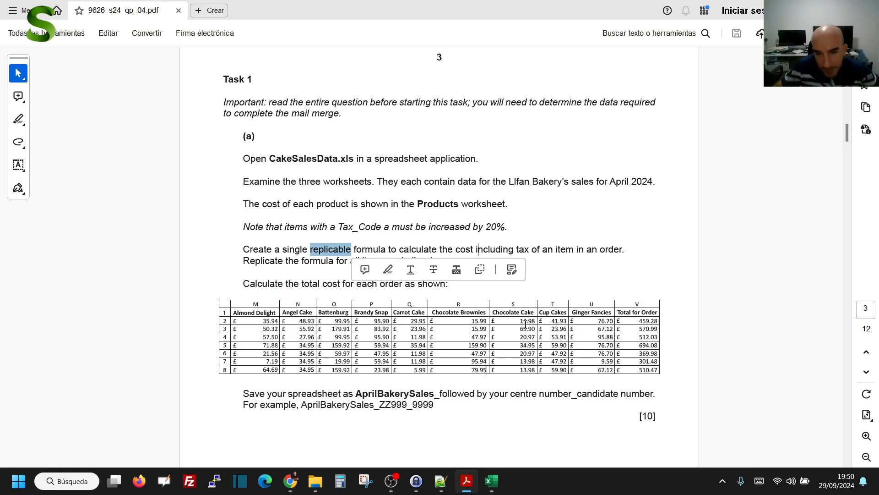
pyautogui.hotkey('alt', 'Tab')
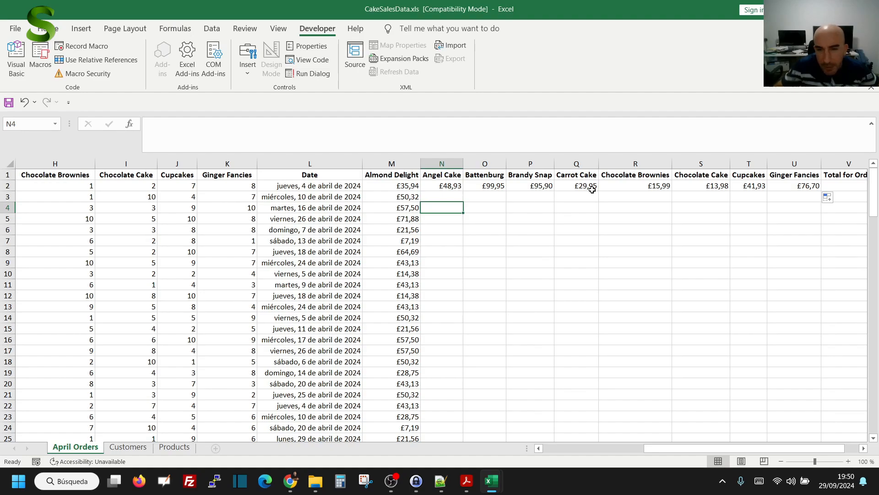
pyautogui.click(701, 187)
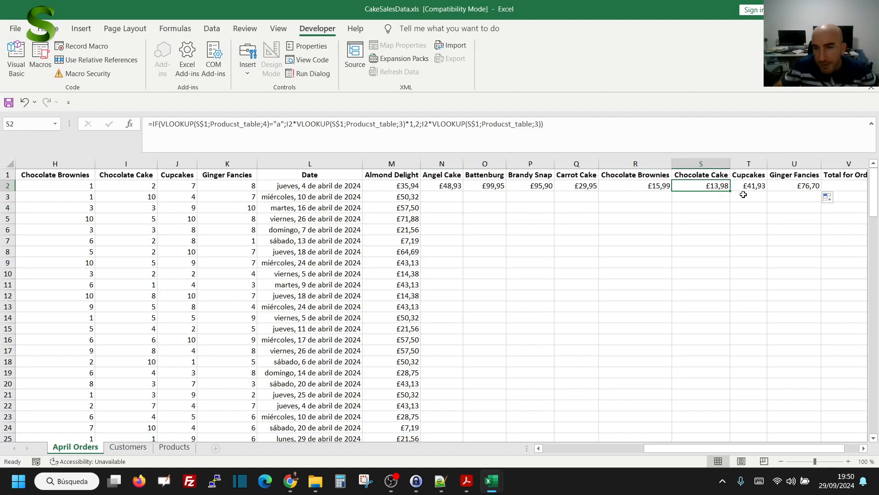
pyautogui.hotkey('alt', 'Tab')
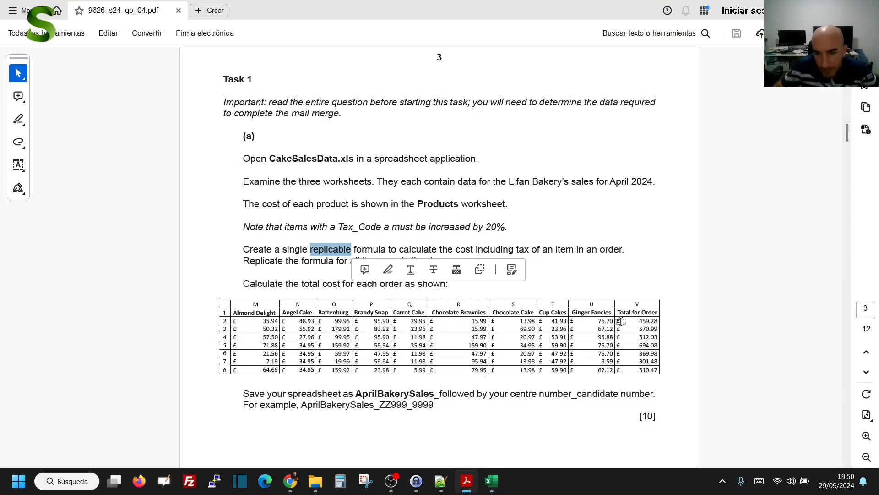
pyautogui.hotkey('alt', 'Tab')
pyautogui.click(787, 188)
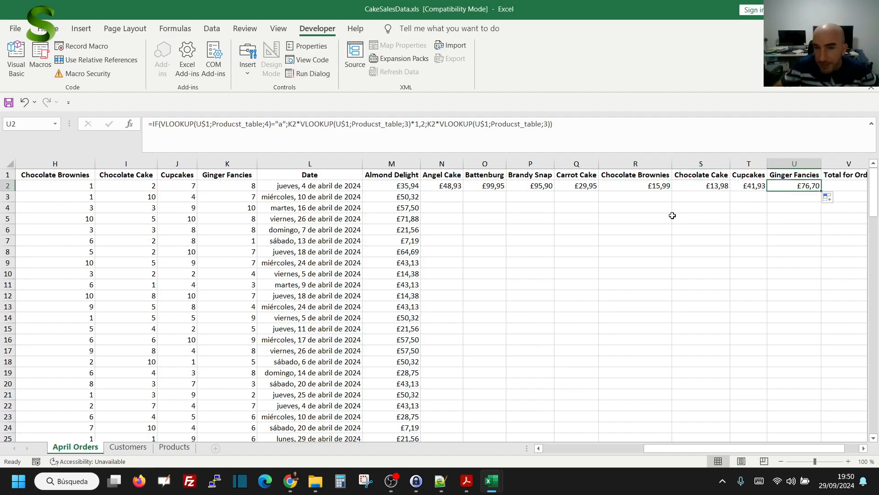
# Step: Fill the row 2 cost formulas down the Angel Cake, Battenburg, Brandy Snap and Carrot Cake columns (N to Q)
pyautogui.click(447, 186)
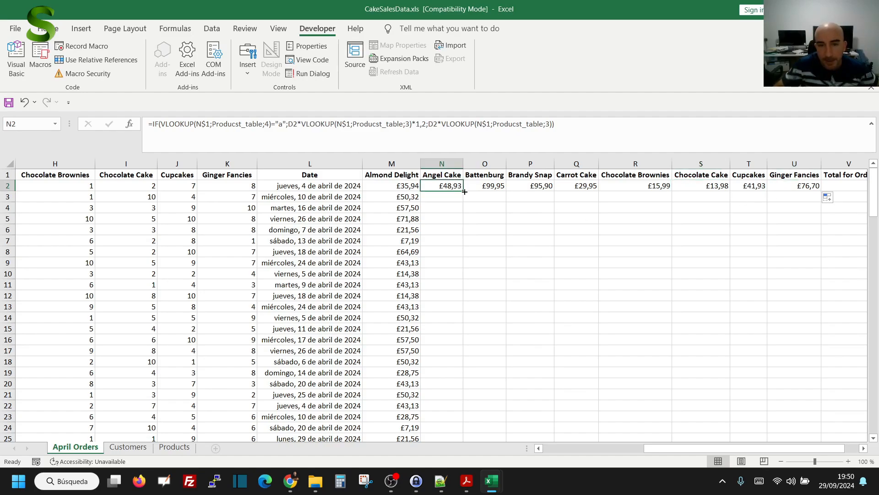
pyautogui.doubleClick(463, 192)
pyautogui.click(500, 186)
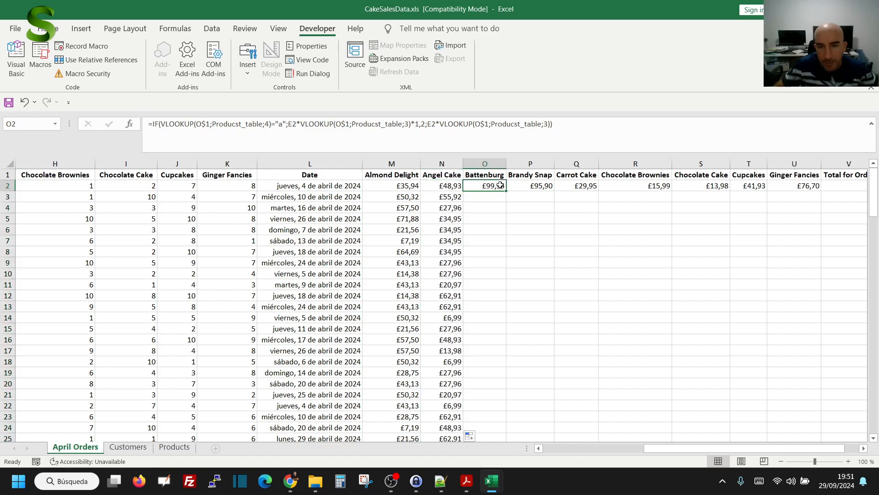
pyautogui.doubleClick(505, 192)
pyautogui.click(528, 188)
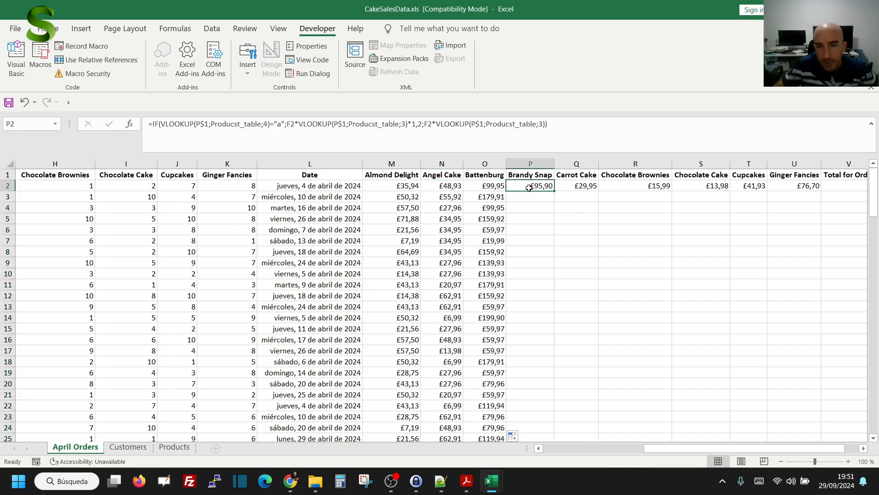
pyautogui.doubleClick(555, 190)
pyautogui.click(583, 186)
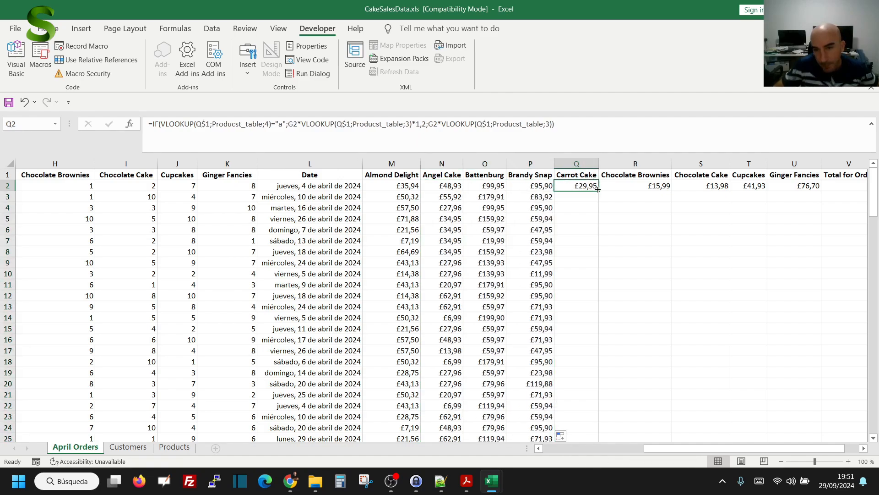
pyautogui.doubleClick(598, 190)
# Step: Fill the row 2 cost formulas down the Chocolate Brownies, Chocolate Cake, Cupcakes and Ginger Fancies columns (R to U)
pyautogui.click(662, 186)
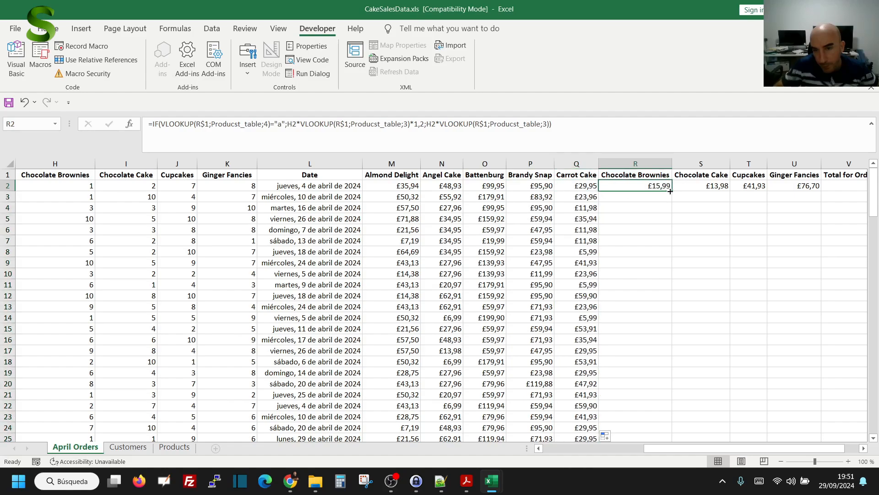
pyautogui.doubleClick(671, 191)
pyautogui.click(709, 187)
pyautogui.doubleClick(730, 191)
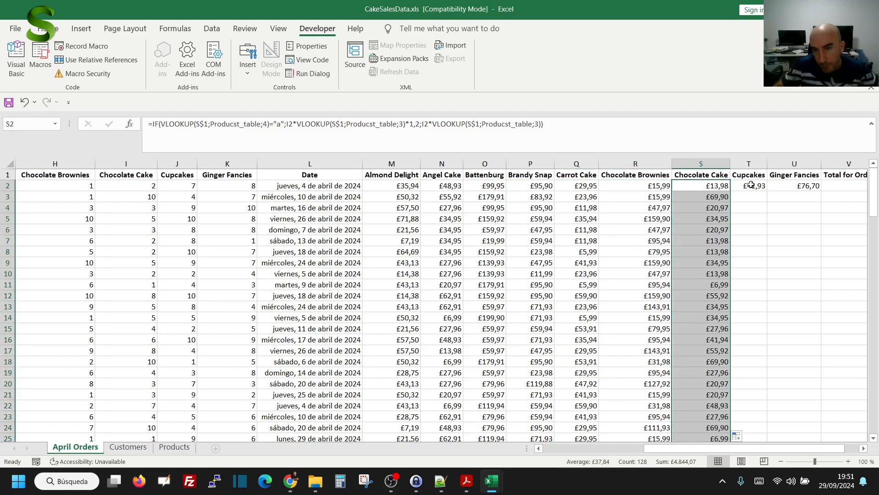
pyautogui.click(751, 185)
pyautogui.doubleClick(767, 191)
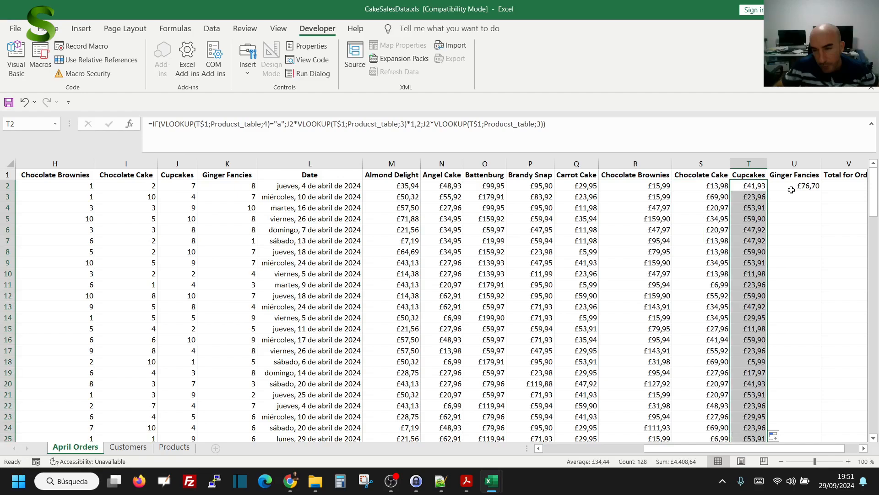
pyautogui.click(792, 188)
pyautogui.doubleClick(822, 191)
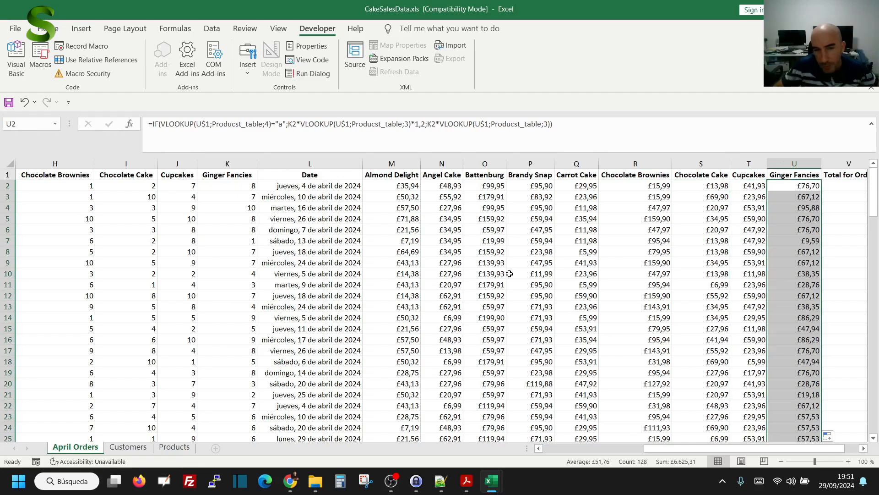
pyautogui.click(313, 231)
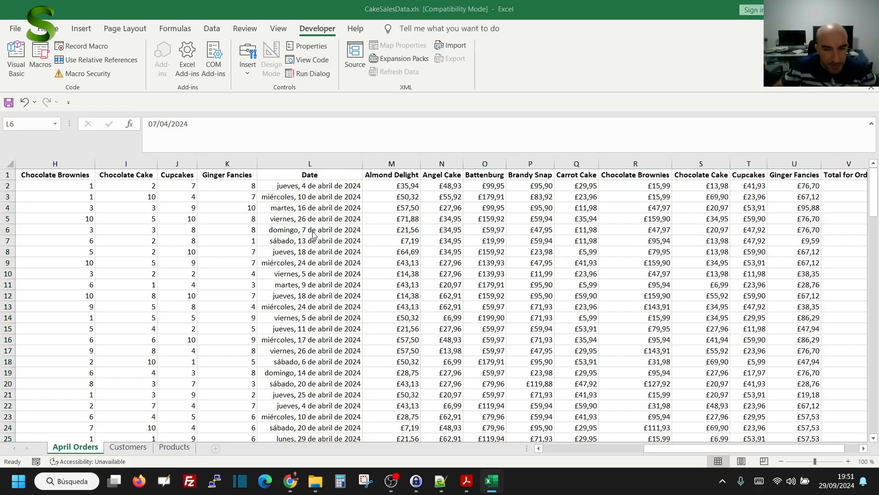
# Step: Compare row 8's costs from Almond Delight to Brandy Snap with the sample table in the exam paper
pyautogui.hotkey('alt', 'Tab')
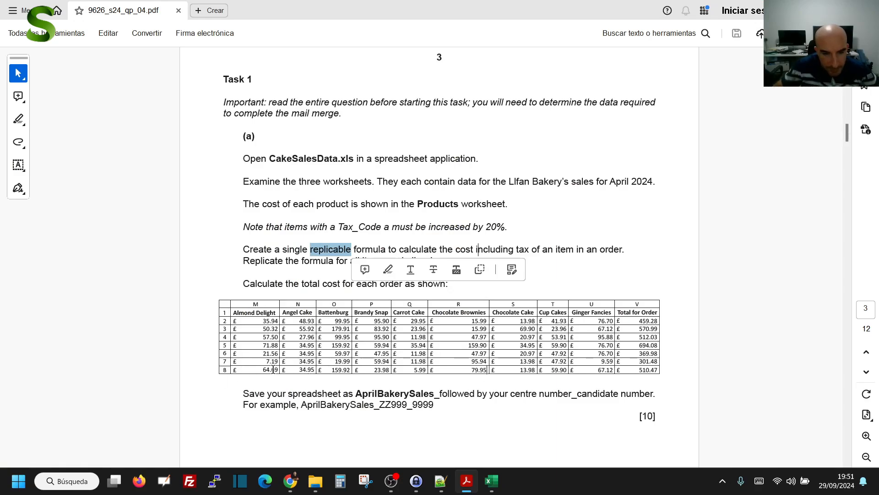
pyautogui.hotkey('alt', 'Tab')
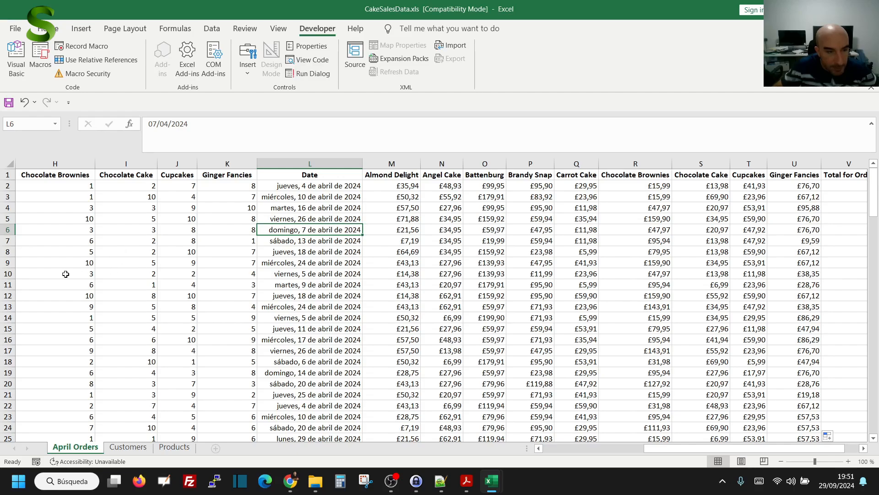
pyautogui.click(399, 252)
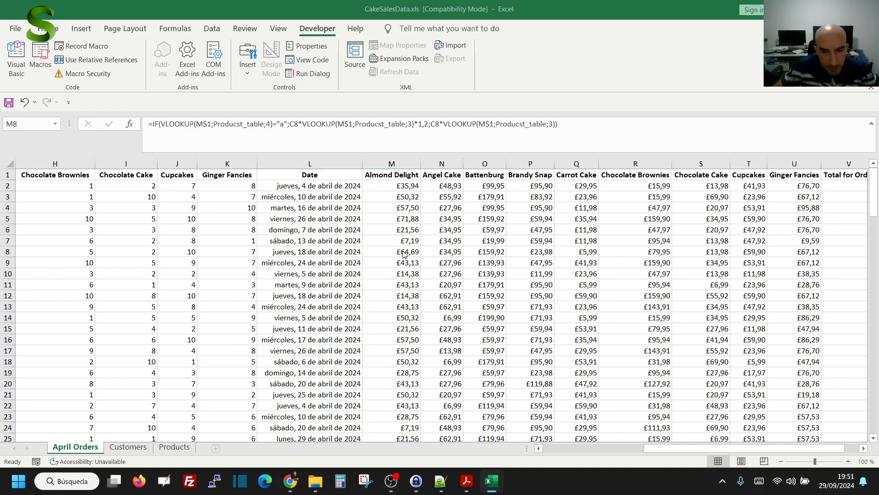
pyautogui.hotkey('alt', 'Tab')
pyautogui.hotkey('alt', 'Tab')
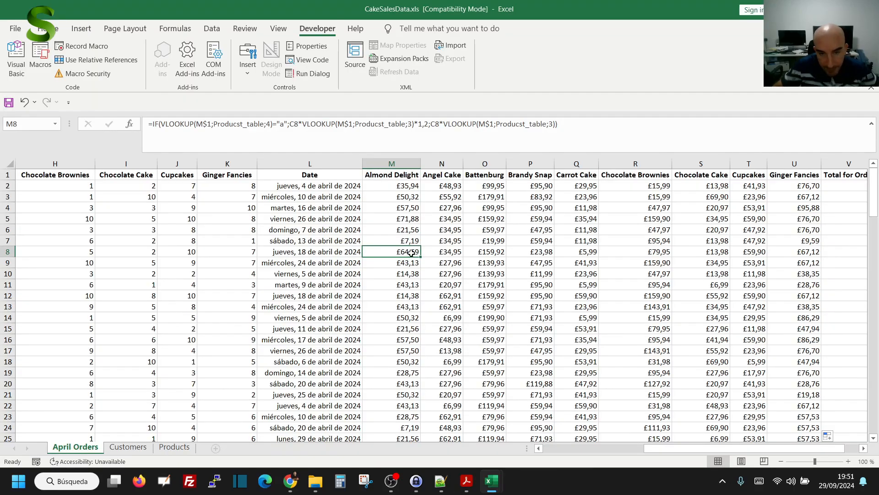
pyautogui.press('Right')
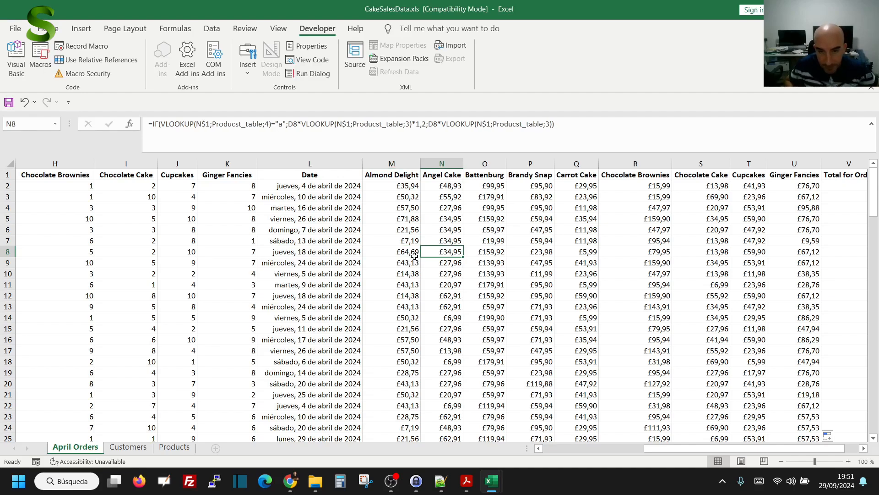
pyautogui.press('Right')
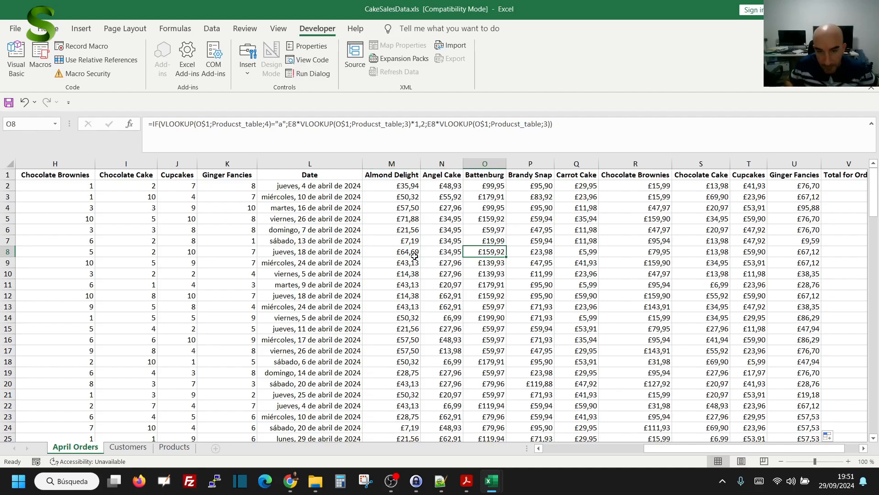
pyautogui.press('Right')
# Step: Compare row 8's remaining costs, up to the Ginger Fancies column, with the exam paper's sample table
pyautogui.hotkey('alt', 'Tab')
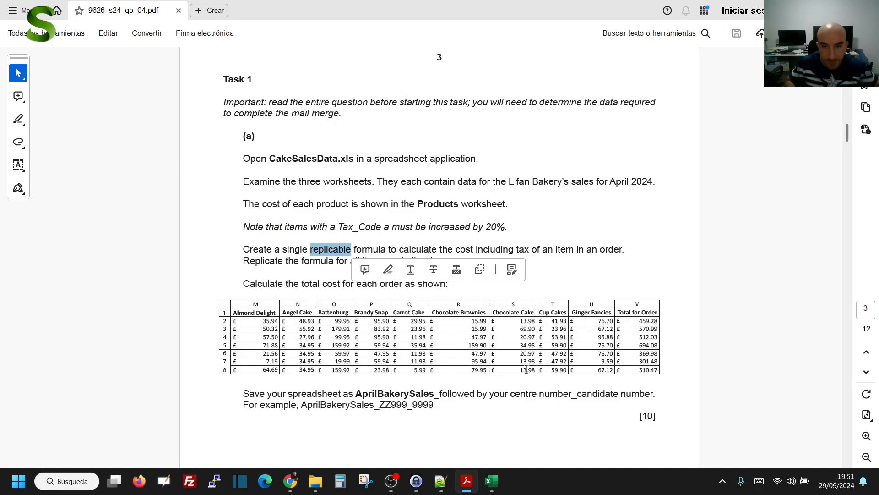
pyautogui.hotkey('alt', 'Tab')
pyautogui.press('Right')
pyautogui.press('Right')
pyautogui.press('Right')
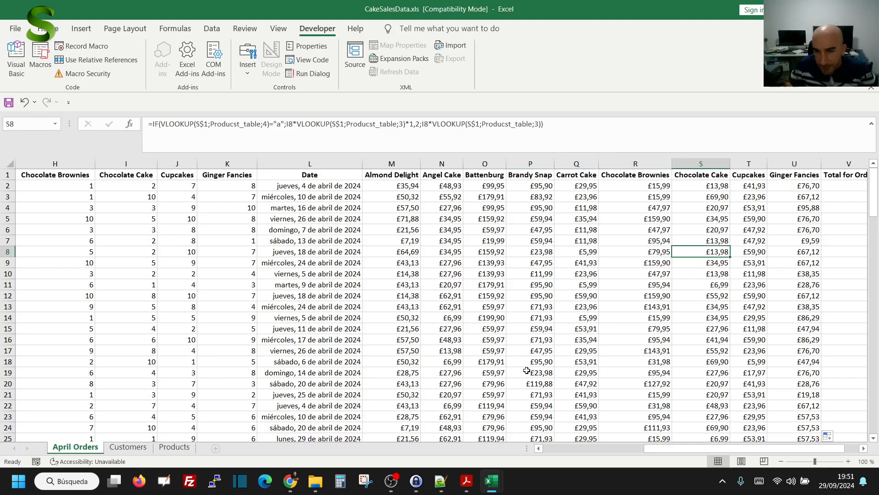
pyautogui.hotkey('alt', 'Tab')
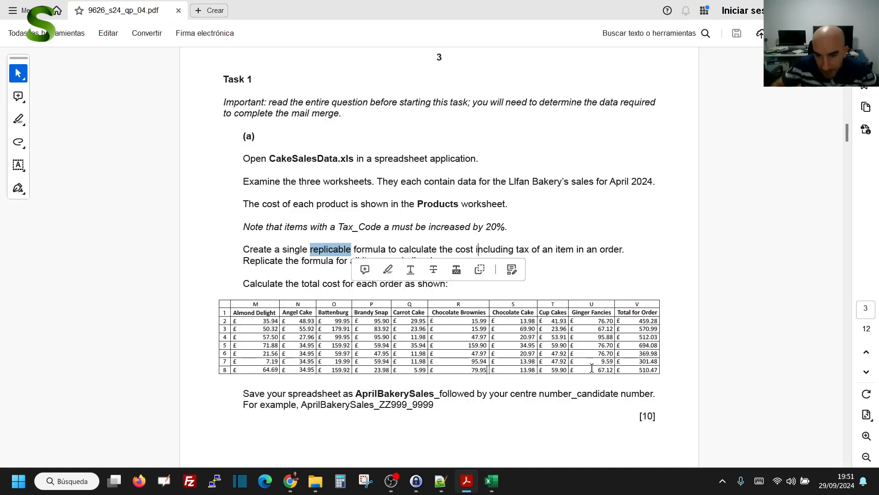
pyautogui.hotkey('alt', 'Tab')
pyautogui.press('Right')
pyautogui.press('Right')
pyautogui.press('Right')
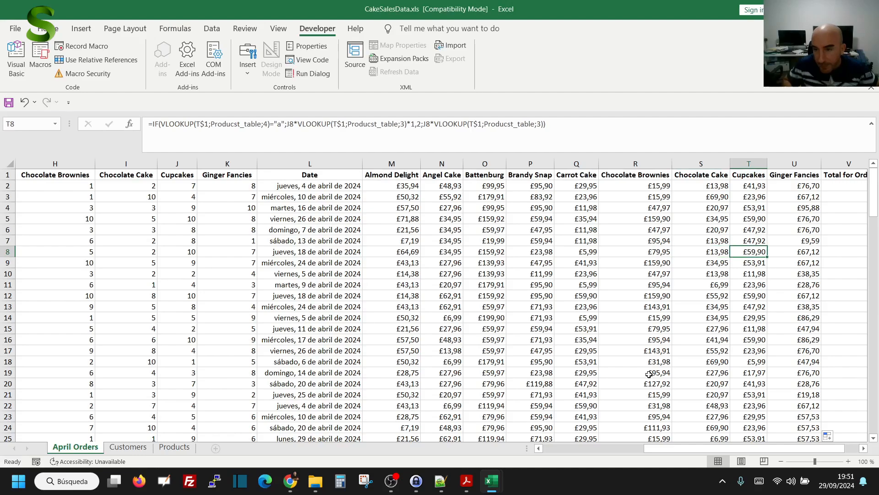
pyautogui.press('Left')
pyautogui.press('Left')
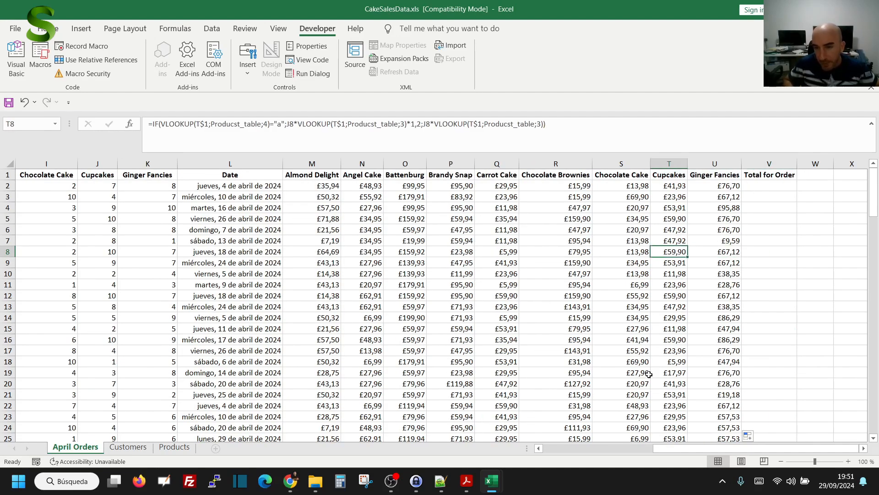
pyautogui.press('Right')
pyautogui.press('Right')
pyautogui.press('Left')
pyautogui.press('Left')
pyautogui.press('Left')
pyautogui.press('Left')
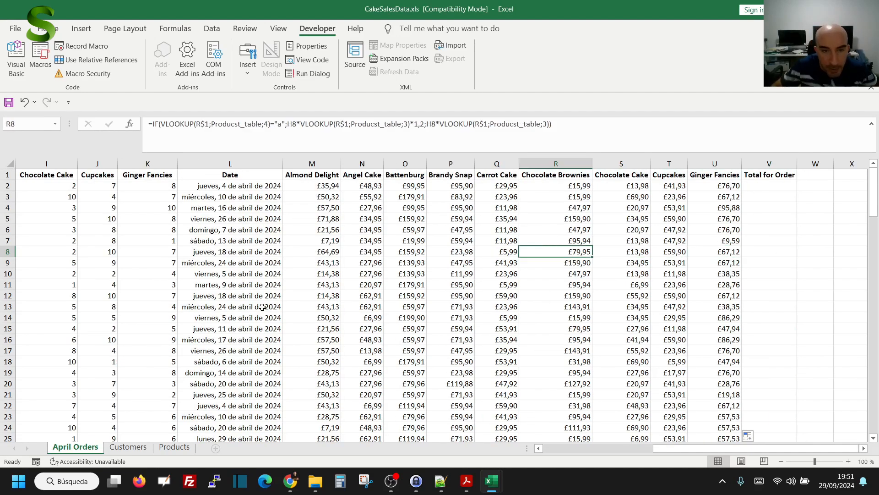
# Step: Review the cost formula in M2 and check the mark allocation for Task 1(a) in the exam paper
pyautogui.click(322, 184)
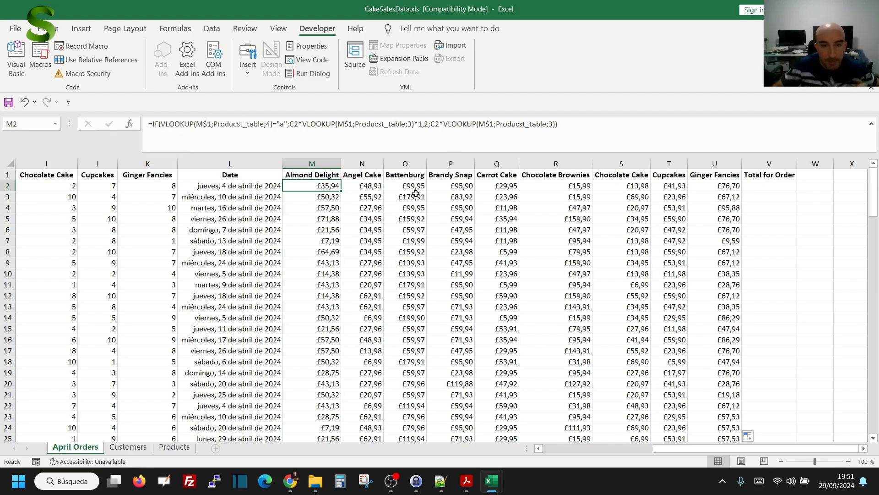
pyautogui.hotkey('alt', 'Tab')
pyautogui.moveTo(645, 415); pyautogui.dragTo(658, 415)
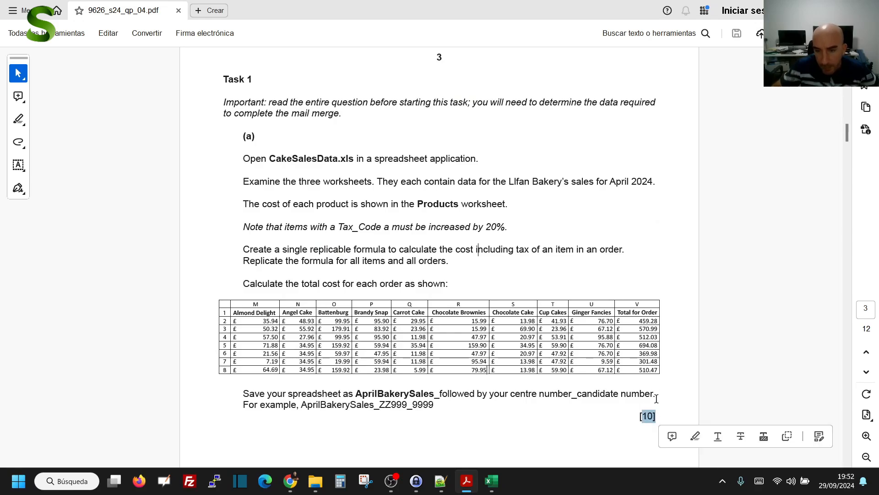
# Step: Enter =SUM(M2:U2) in V2 of the April Orders sheet to total the first order
pyautogui.hotkey('alt', 'Tab')
pyautogui.click(763, 186)
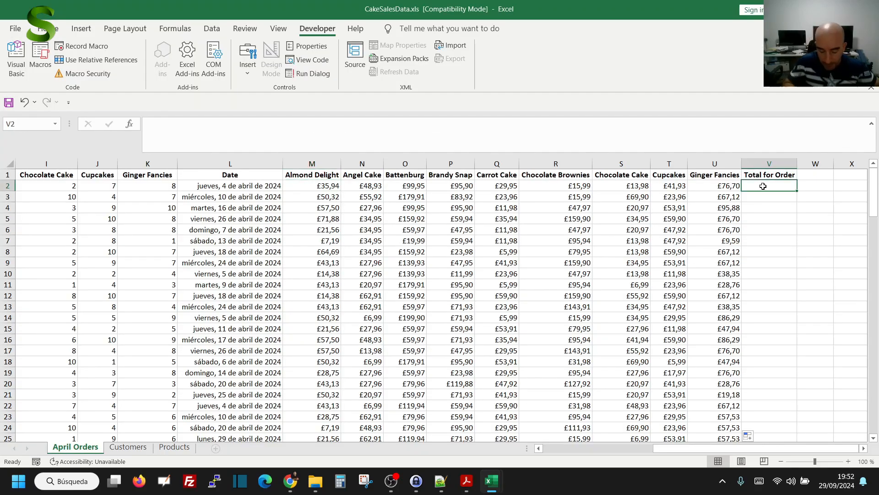
pyautogui.write('=')
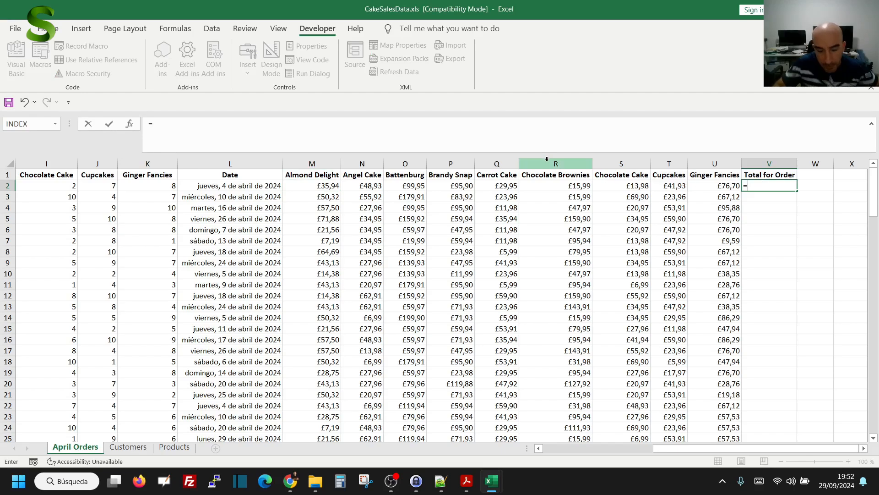
pyautogui.write('su')
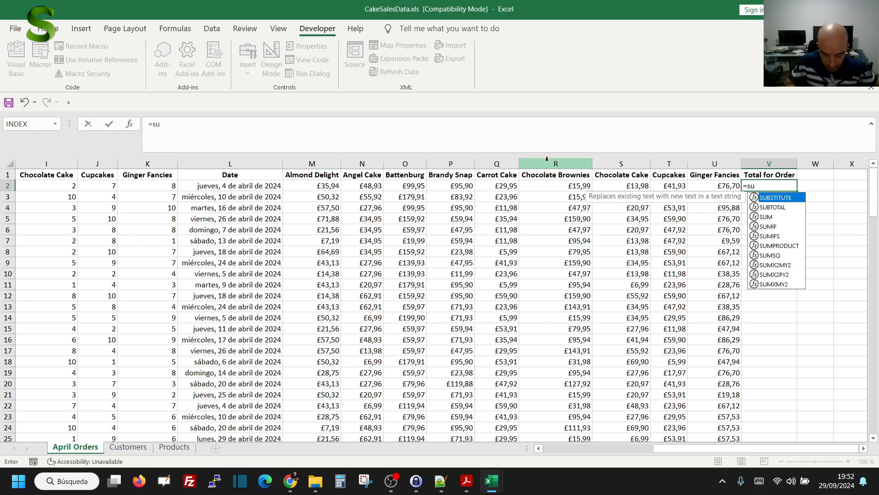
pyautogui.write('m(')
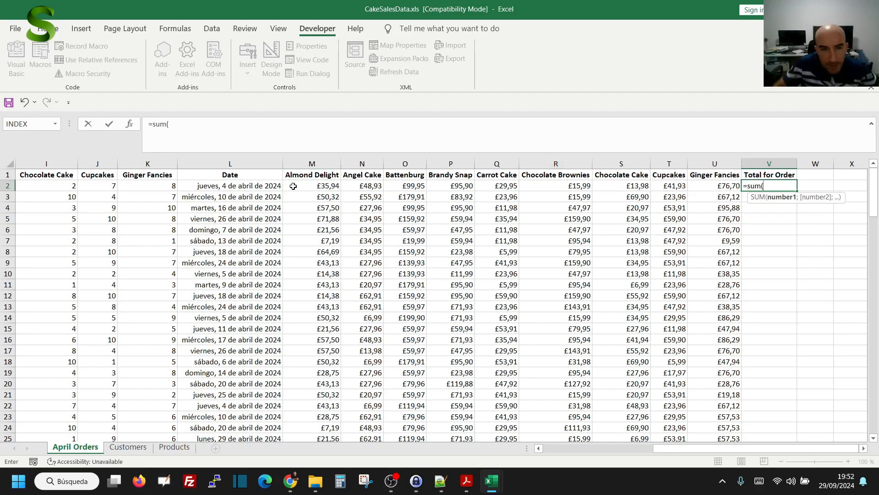
pyautogui.moveTo(293, 186); pyautogui.dragTo(714, 185)
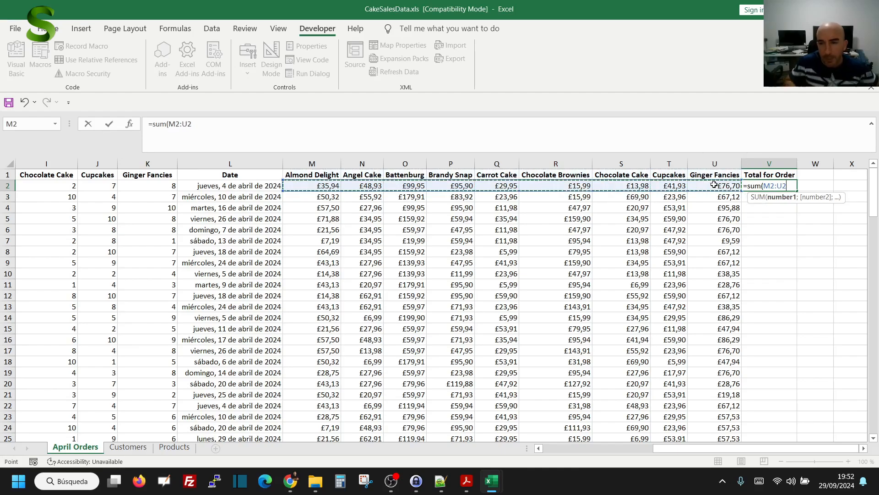
pyautogui.press('Return')
pyautogui.press('Up')
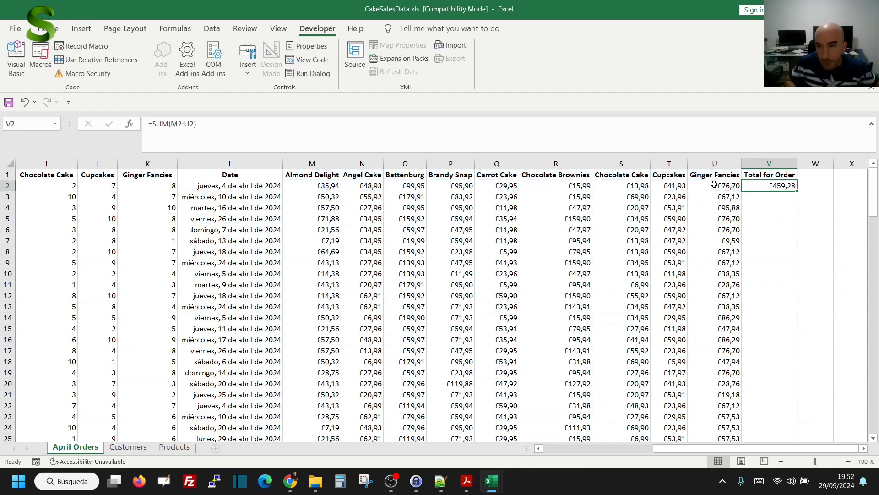
# Step: Fill V2's SUM formula down the Total for Order column and compare the totals with the exam paper's sample table
pyautogui.doubleClick(796, 191)
pyautogui.click(691, 253)
pyautogui.click(760, 184)
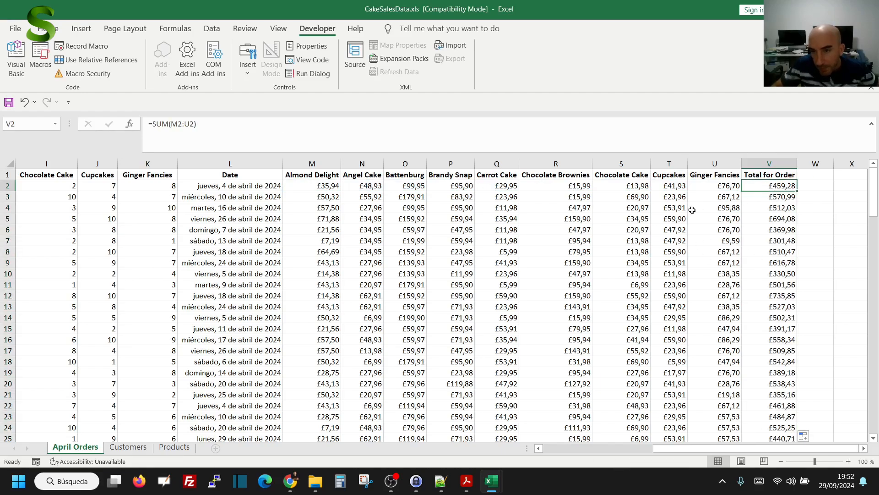
pyautogui.hotkey('alt', 'Tab')
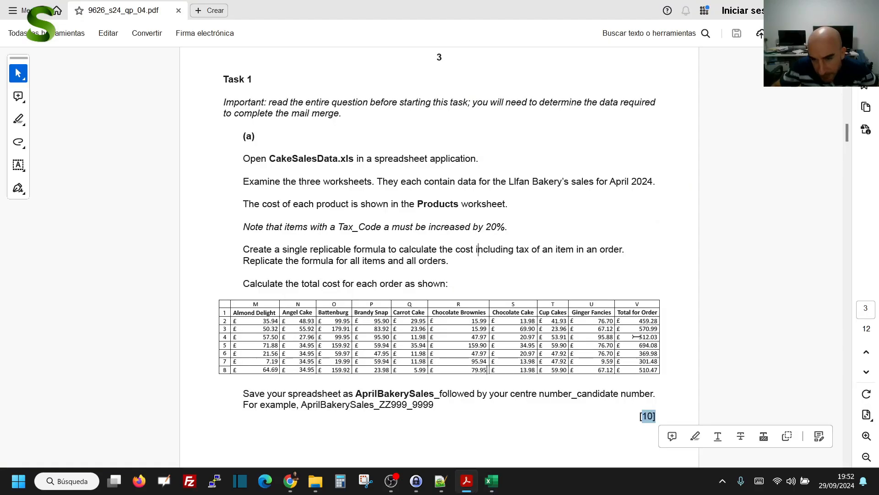
pyautogui.hotkey('alt', 'Tab')
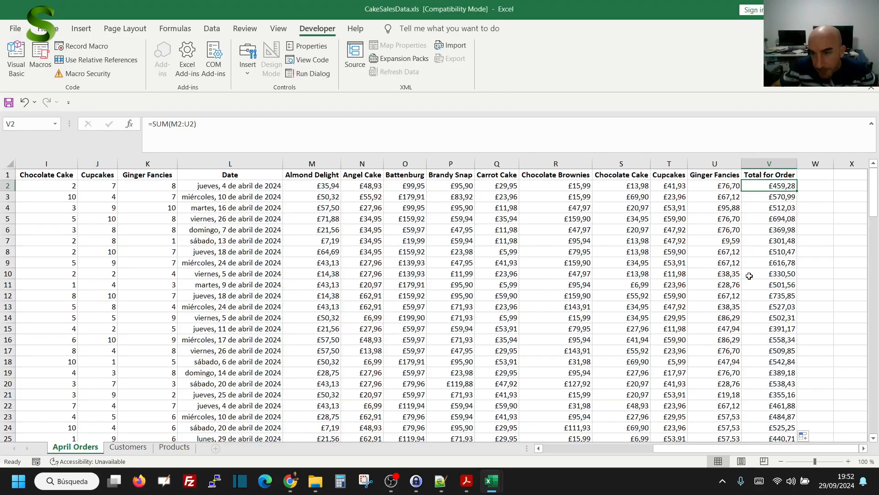
pyautogui.click(770, 209)
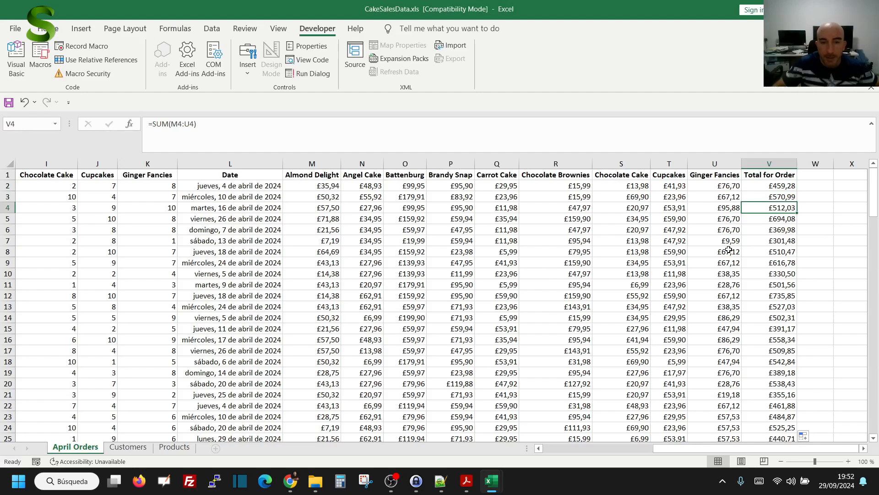
# Step: Review the end of Task 1(a) in the exam paper, including the file-saving instruction and its marks
pyautogui.hotkey('alt', 'Tab')
pyautogui.scroll(-1, 579, 274)
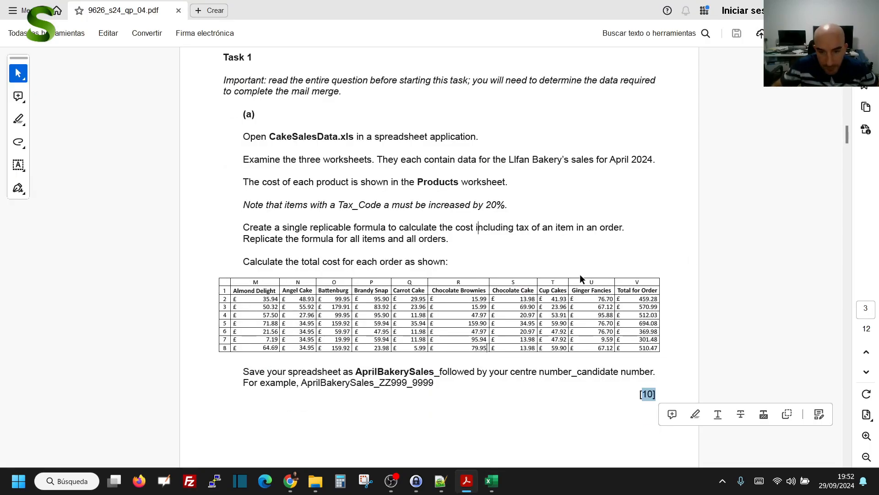
pyautogui.moveTo(639, 393)
pyautogui.mouseDown()
pyautogui.moveTo(668, 399)
pyautogui.moveTo(635, 390)
pyautogui.mouseUp()
pyautogui.click(634, 389)
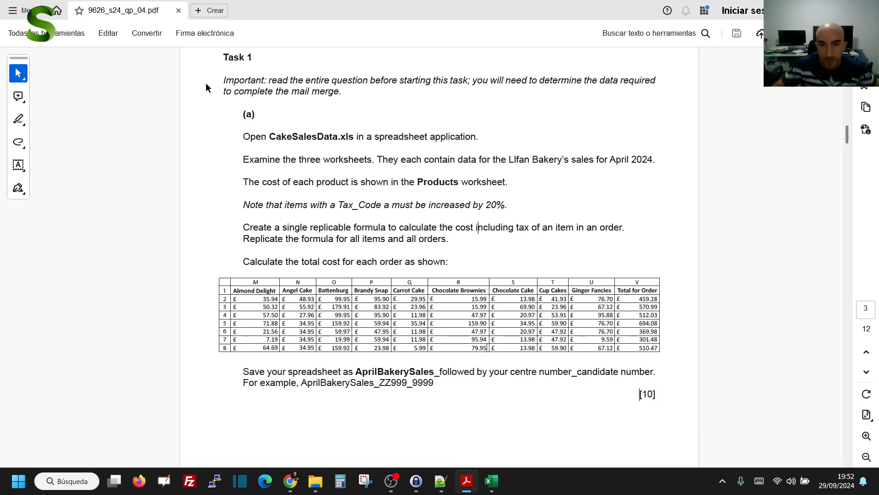